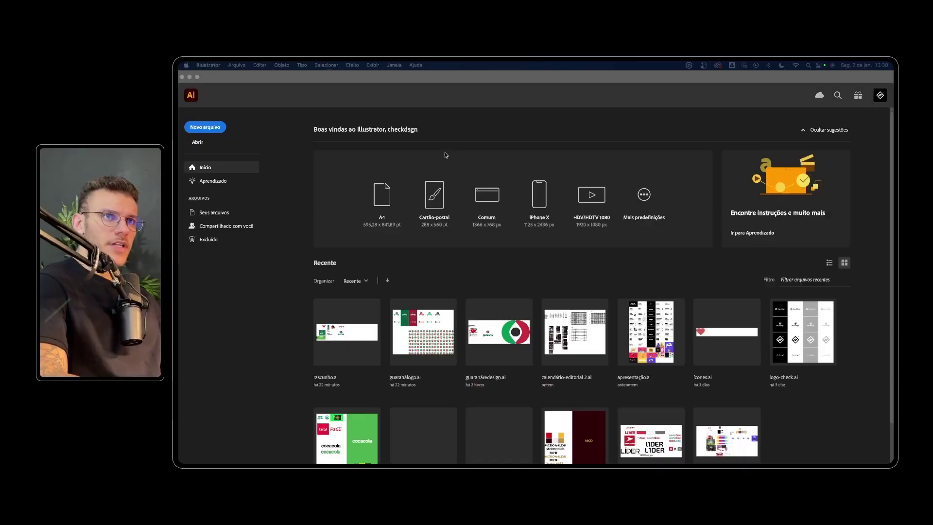
# Step: Create a 1920×1080 px document, then copy the Wikipedia Choquei logo from Google Images in Safari
pyautogui.click(220, 132)
pyautogui.write('1920')
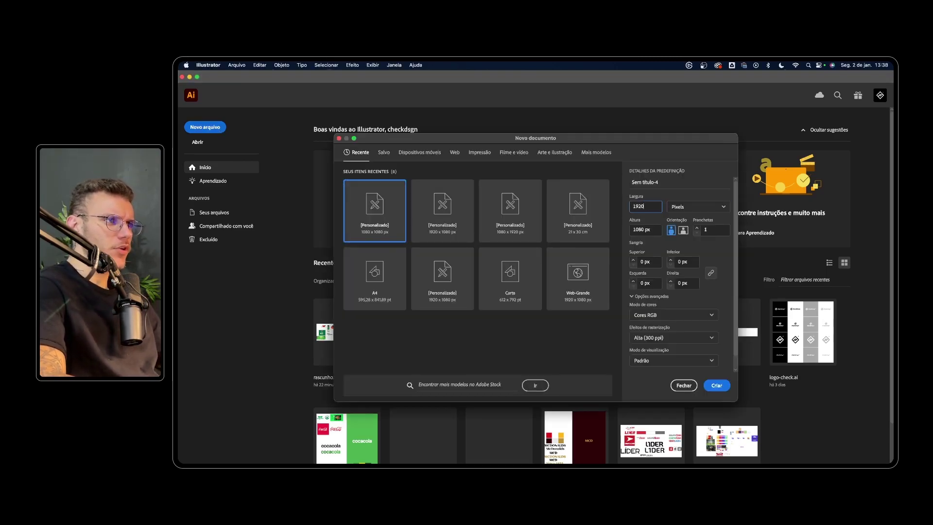
pyautogui.press('Return')
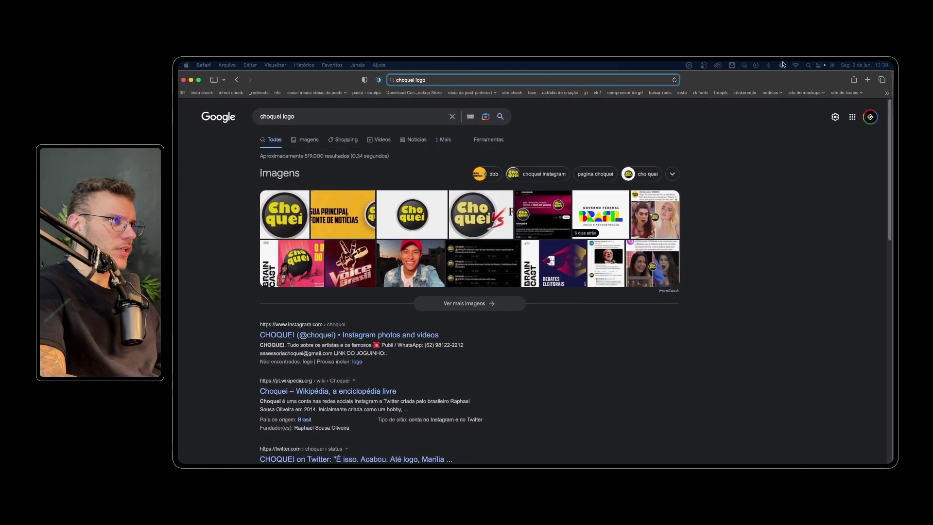
pyautogui.click(306, 139)
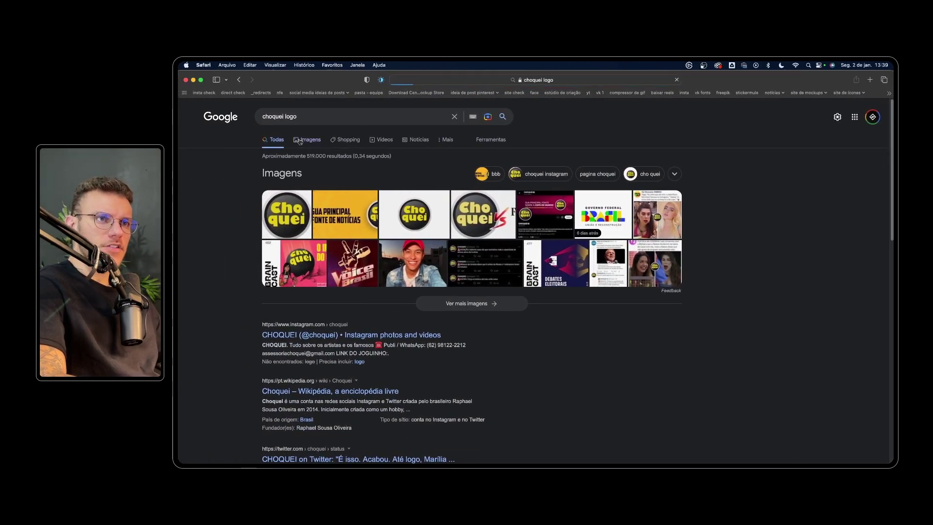
pyautogui.click(223, 209)
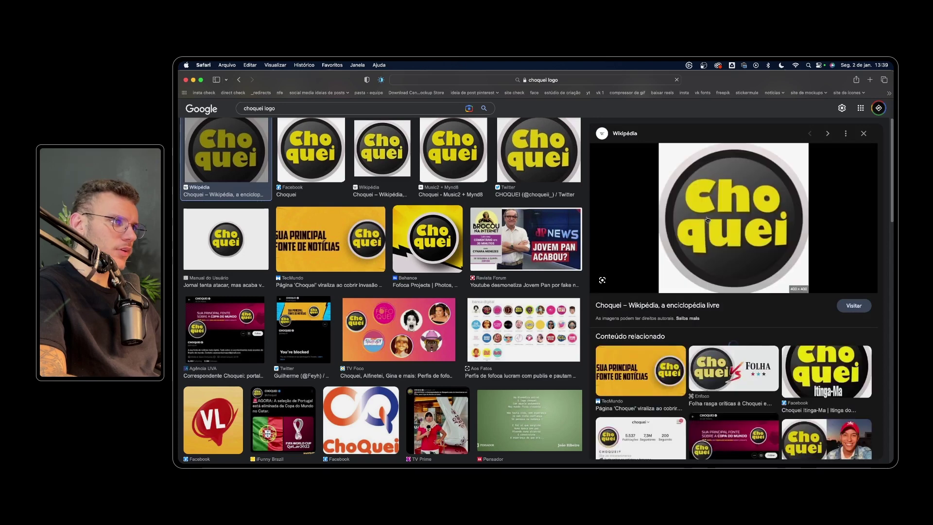
pyautogui.rightClick(707, 219)
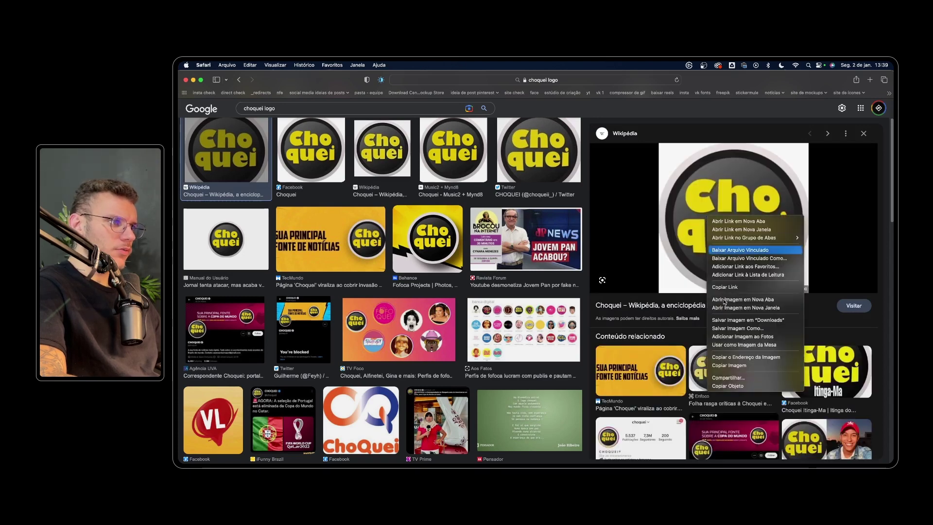
pyautogui.click(733, 367)
# Step: Paste the Choquei logo into the artboard's top-left corner and shrink it to about 230 px
pyautogui.press('super+Tab')
pyautogui.press('super+v')
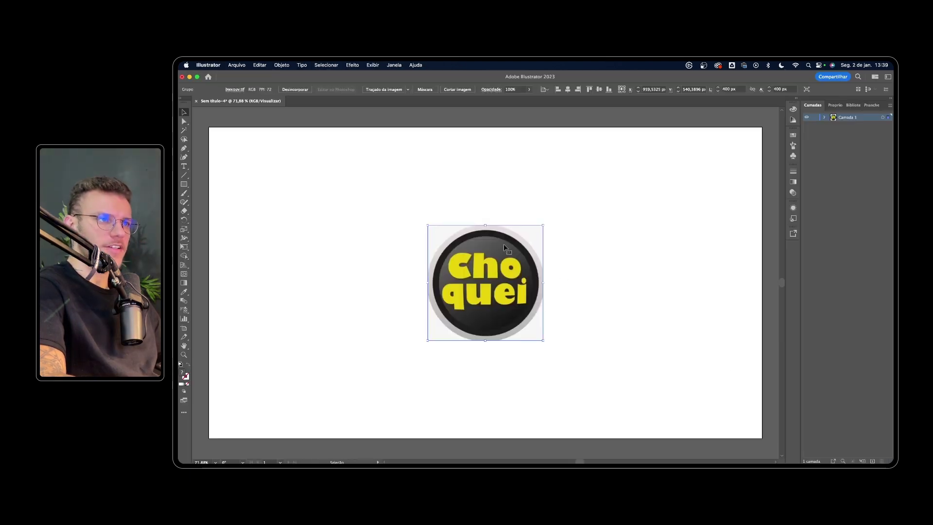
pyautogui.moveTo(515, 288); pyautogui.dragTo(323, 209)
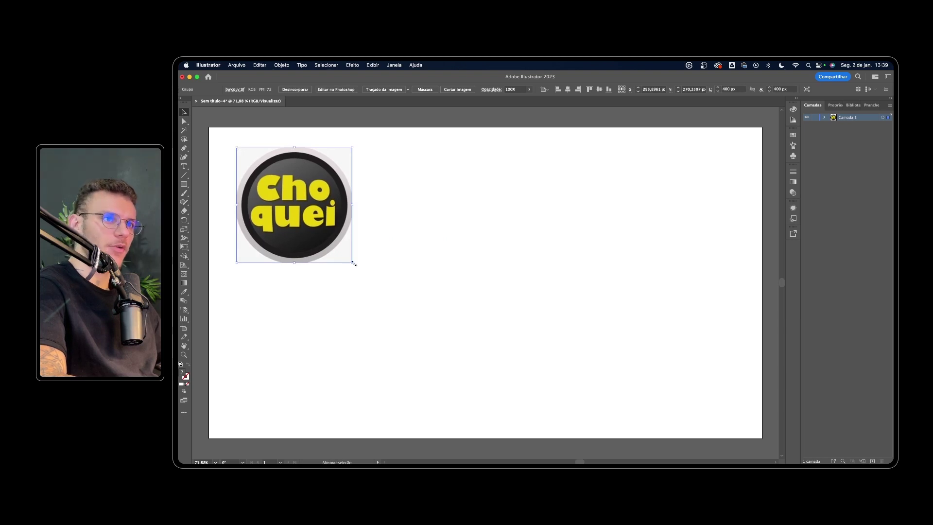
pyautogui.moveTo(352, 262); pyautogui.dragTo(252, 186)
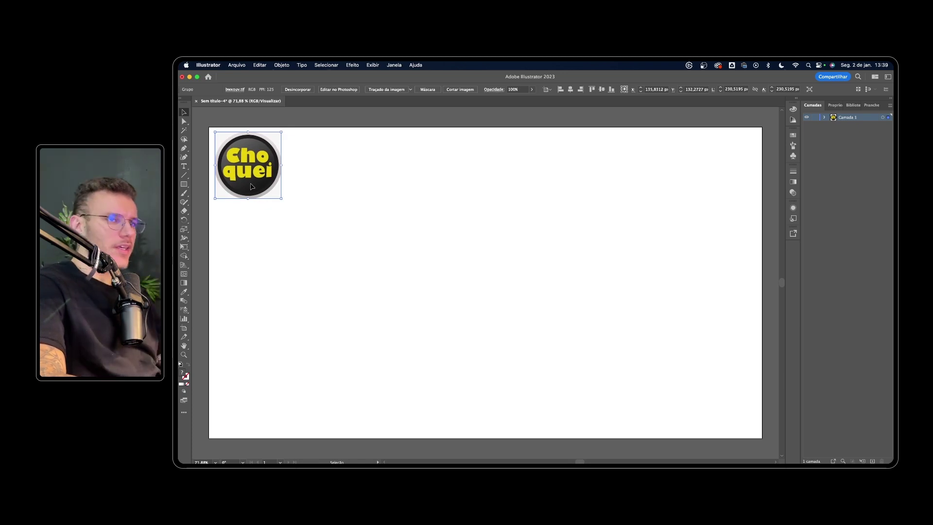
pyautogui.click(328, 184)
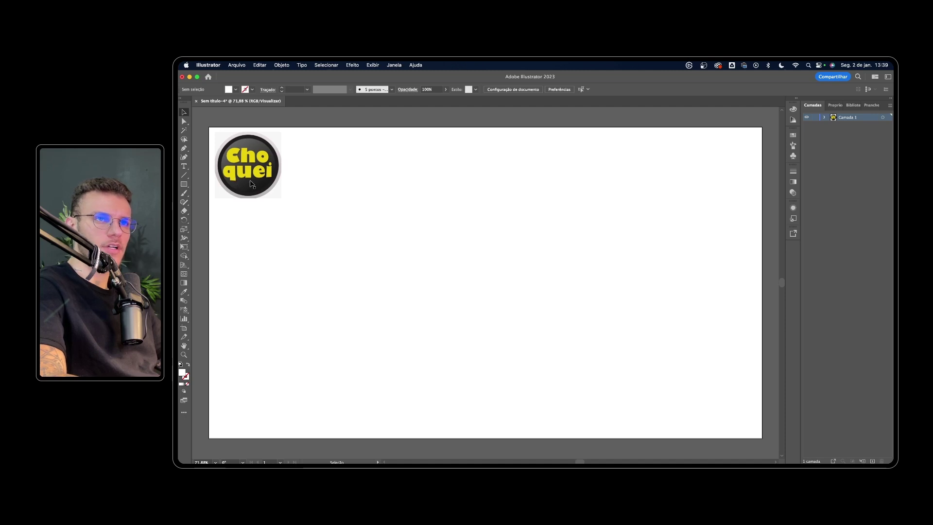
pyautogui.press('h')
pyautogui.moveTo(593, 223); pyautogui.dragTo(594, 221)
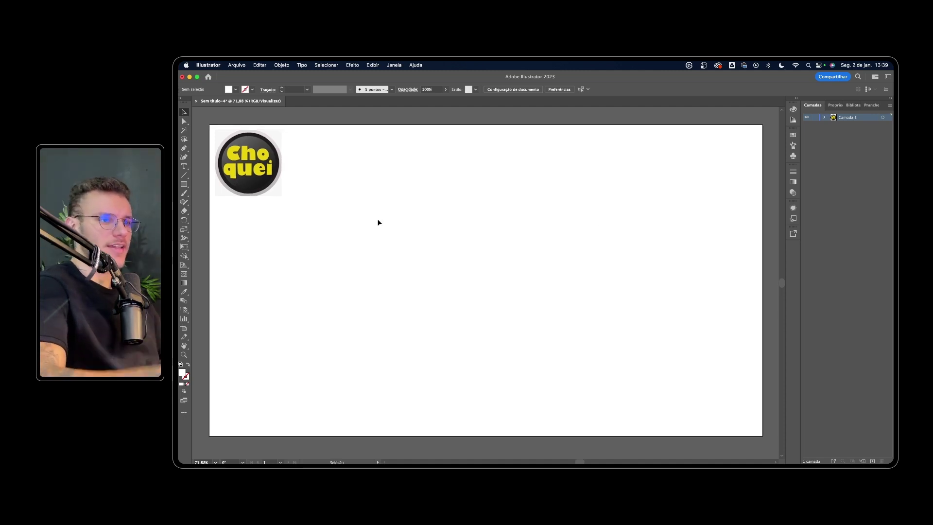
# Step: Add CHOQUEI text on the canvas and enlarge it to about 176 pt
pyautogui.press('t')
pyautogui.click(405, 264)
pyautogui.write('Choq')
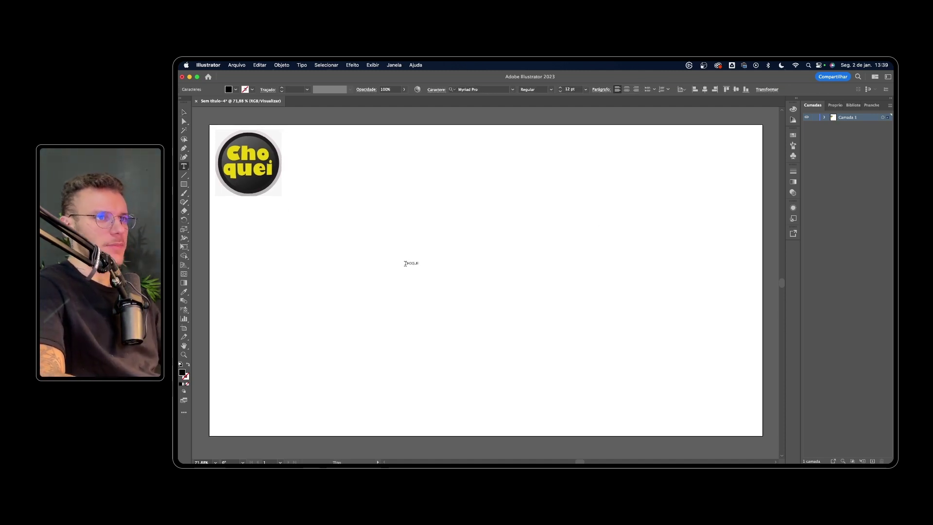
pyautogui.press('Escape')
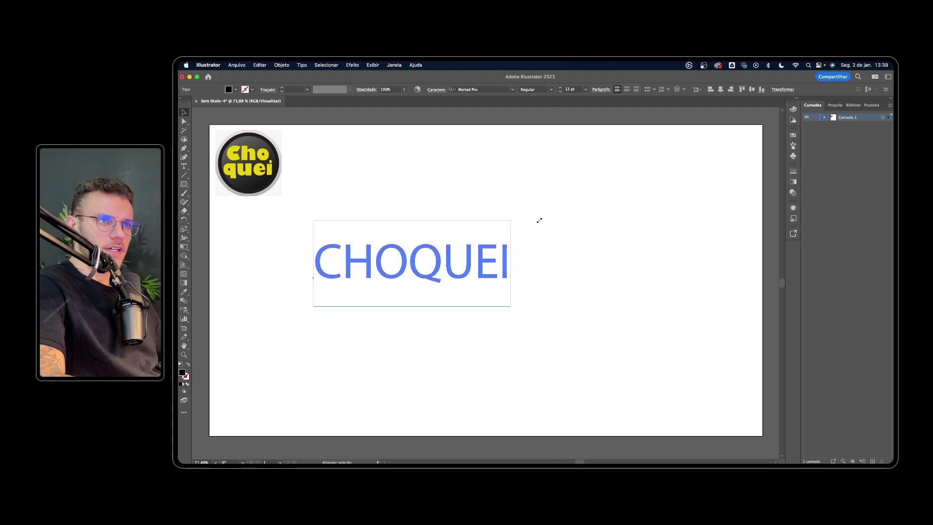
pyautogui.moveTo(418, 259); pyautogui.dragTo(539, 222)
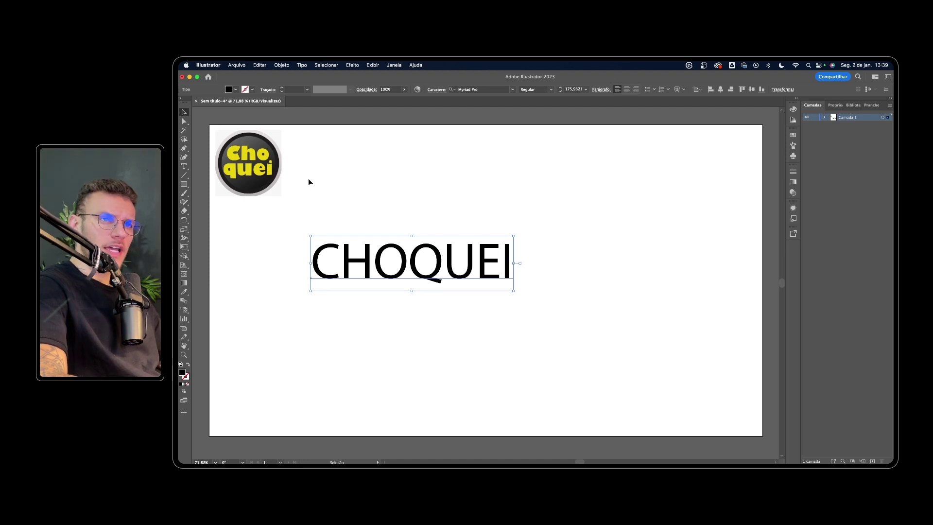
pyautogui.moveTo(433, 253); pyautogui.dragTo(501, 255)
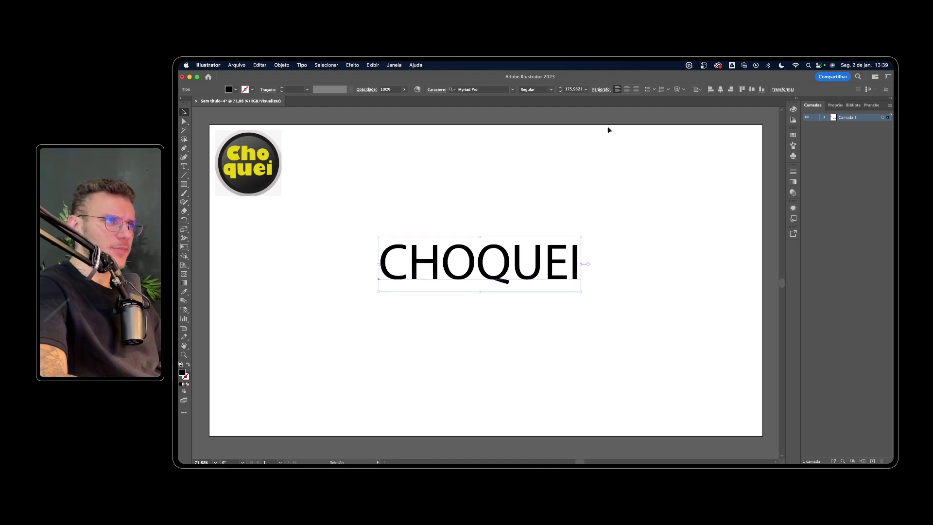
# Step: Centre-align CHOQUEI on the artboard horizontally and vertically, and enlarge it to about 282 pt
pyautogui.click(626, 89)
pyautogui.click(721, 90)
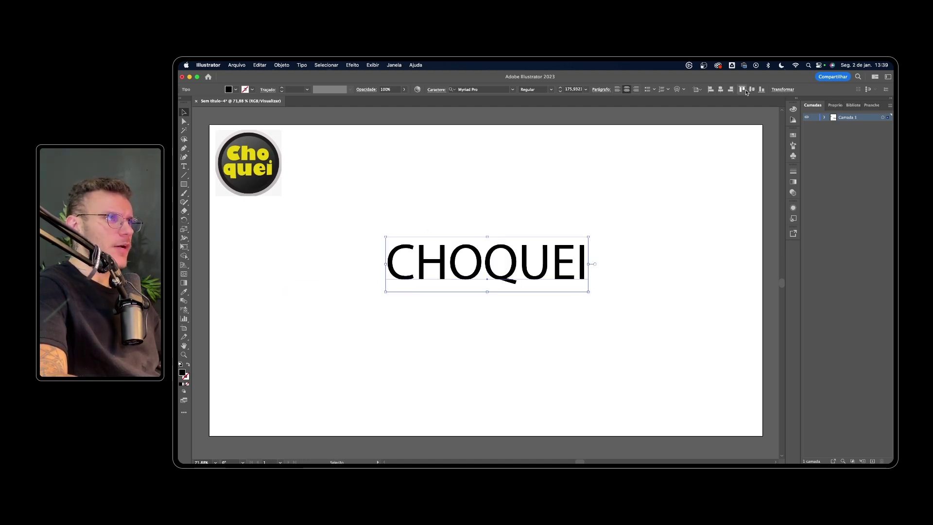
pyautogui.click(751, 89)
pyautogui.moveTo(586, 251); pyautogui.dragTo(650, 235)
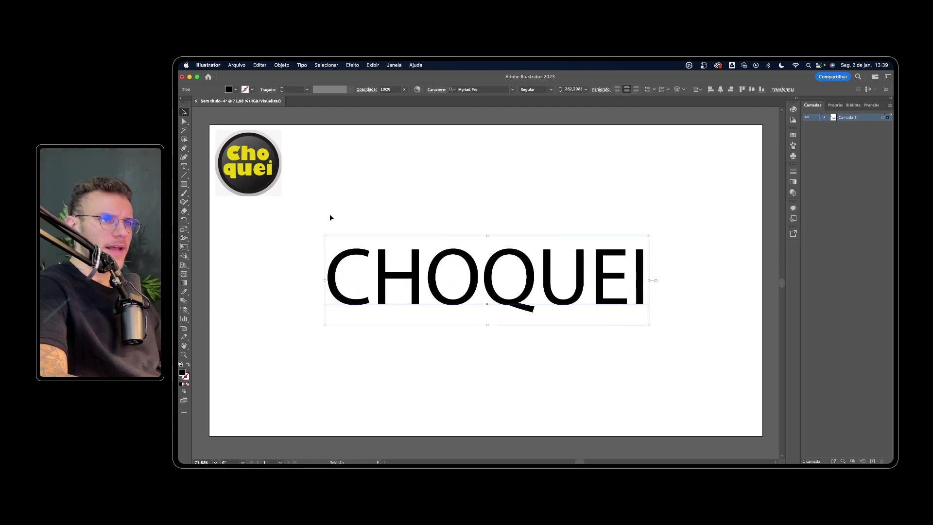
pyautogui.click(430, 197)
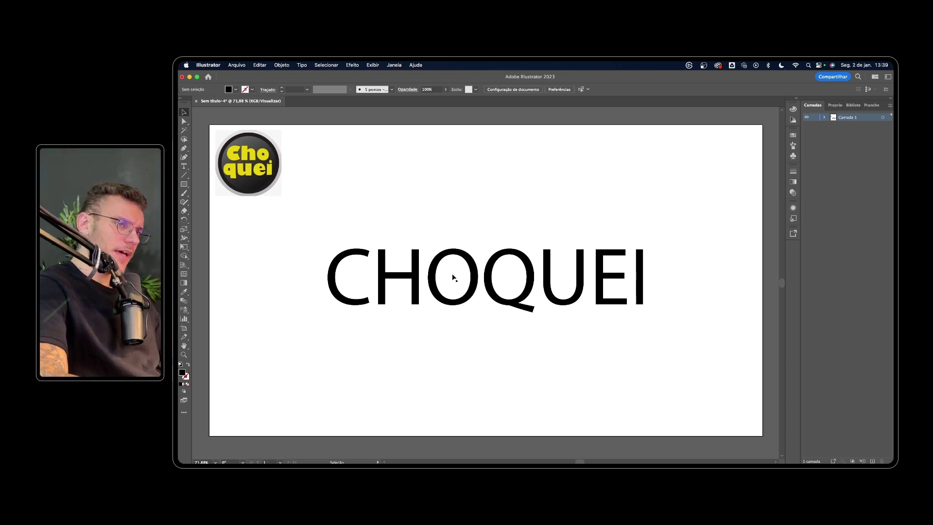
pyautogui.click(452, 276)
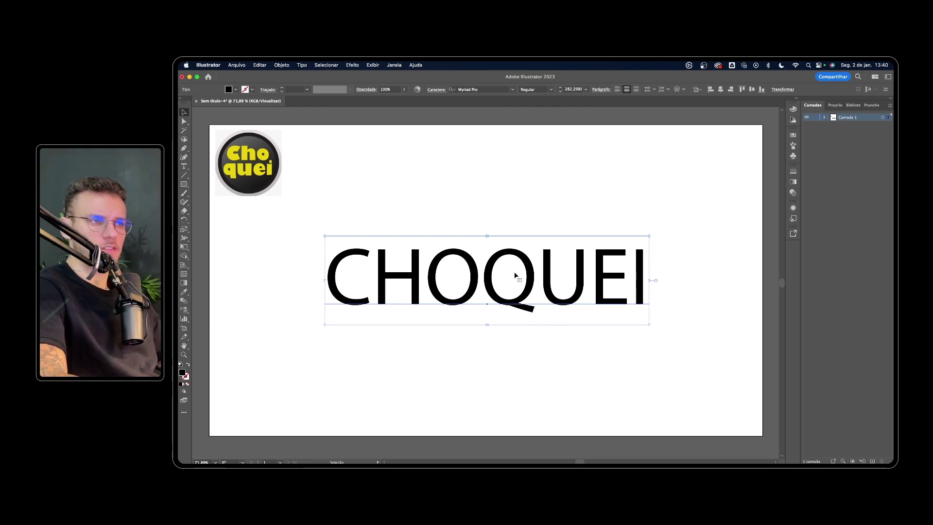
pyautogui.click(496, 195)
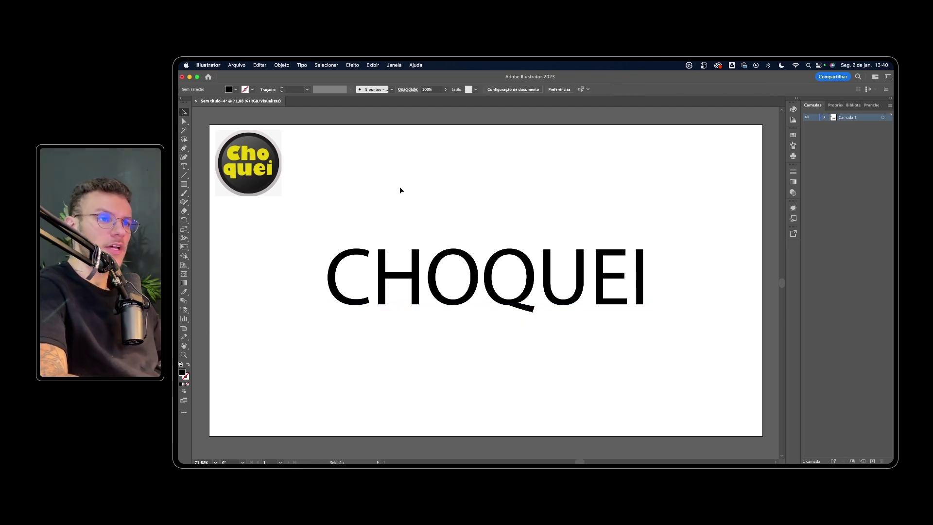
# Step: Select and deselect the CHOQUEI text several times, undoing intermediate changes
pyautogui.moveTo(513, 335); pyautogui.dragTo(624, 337)
pyautogui.click(647, 326)
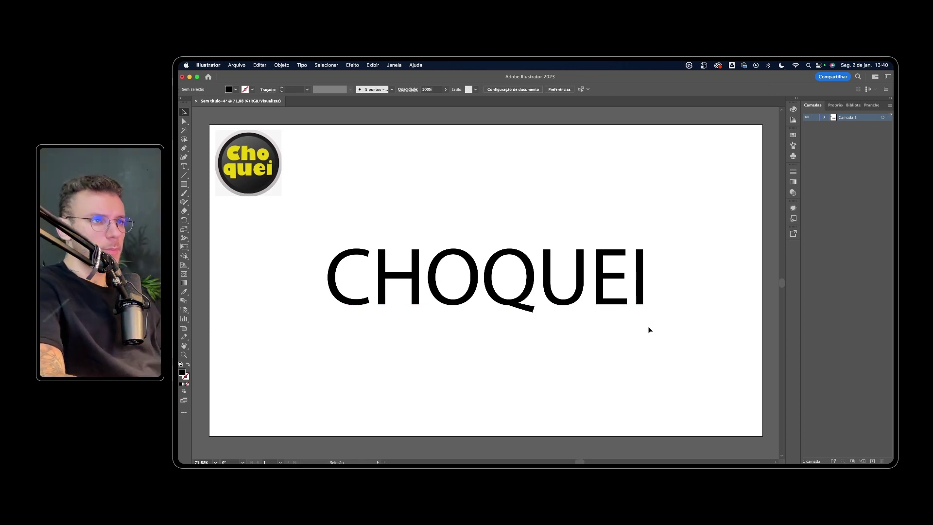
pyautogui.hotkey('ctrl', 'a')
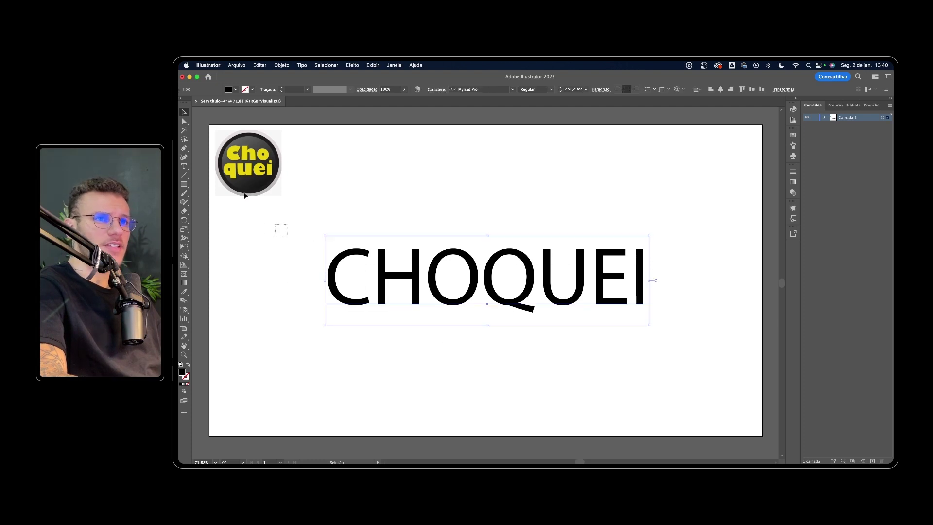
pyautogui.hotkey('ctrl', 'shift', 'a')
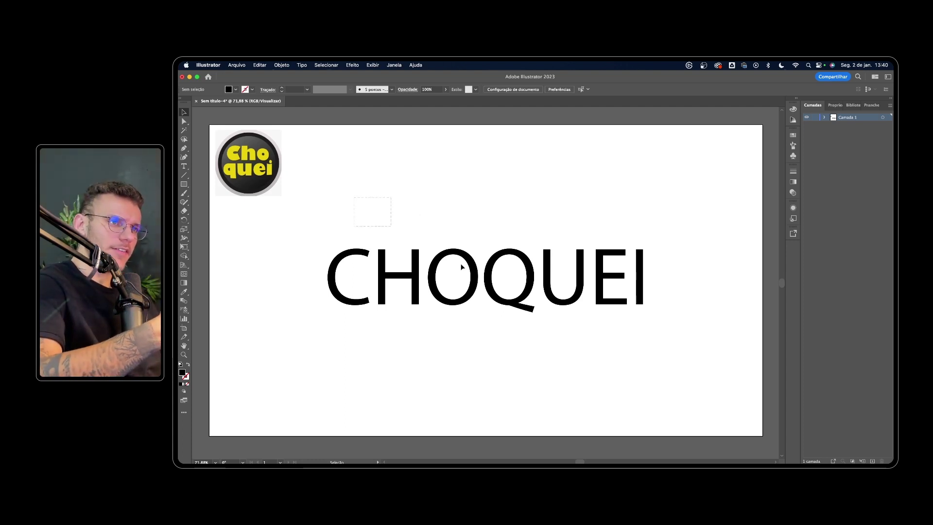
pyautogui.moveTo(643, 324); pyautogui.dragTo(672, 335)
pyautogui.hotkey('ctrl', 'shift', 'a')
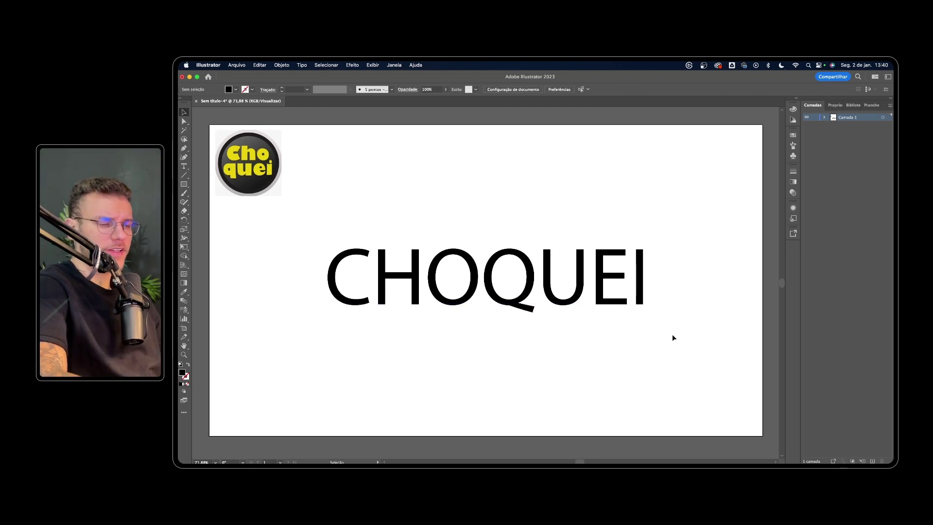
pyautogui.hotkey('ctrl', 'z')
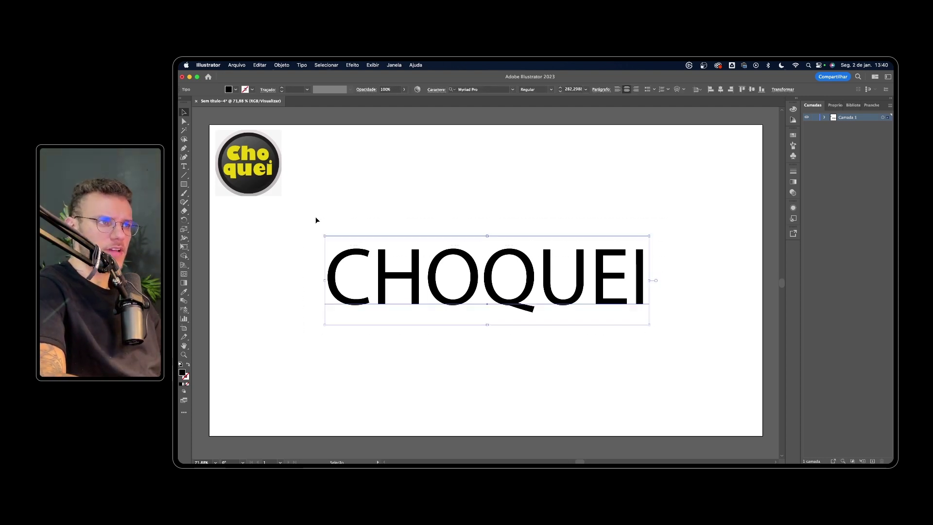
pyautogui.hotkey('ctrl', 'shift', 'a')
pyautogui.hotkey('ctrl', 'z')
pyautogui.hotkey('ctrl', 'shift', 'a')
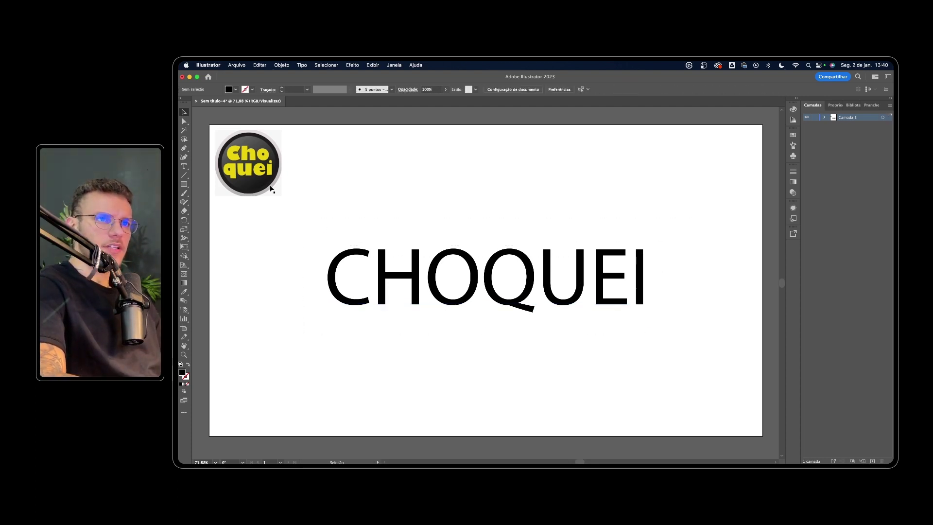
pyautogui.hotkey('ctrl', 'z')
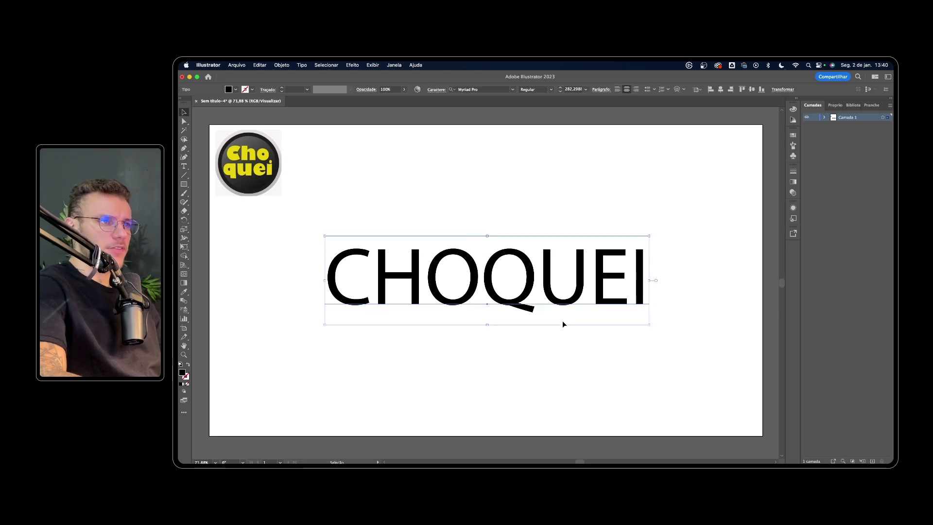
pyautogui.hotkey('ctrl', 'shift', 'a')
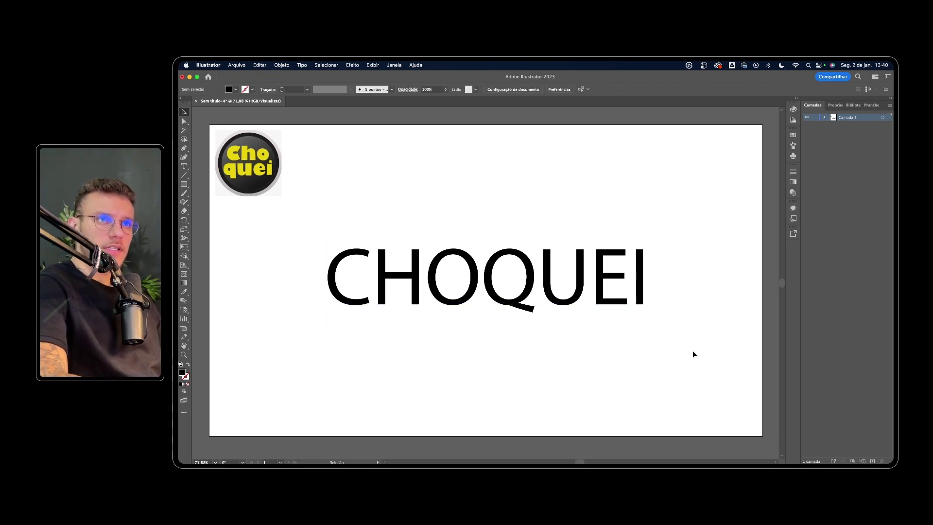
# Step: Reselect CHOQUEI and shrink it to about 231 pt from its right handle
pyautogui.click(554, 301)
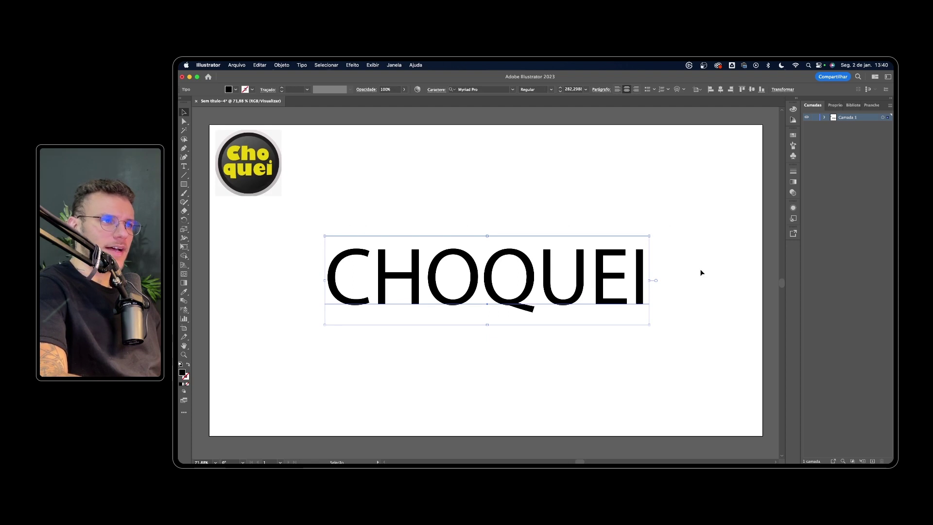
pyautogui.click(647, 279)
pyautogui.click(562, 282)
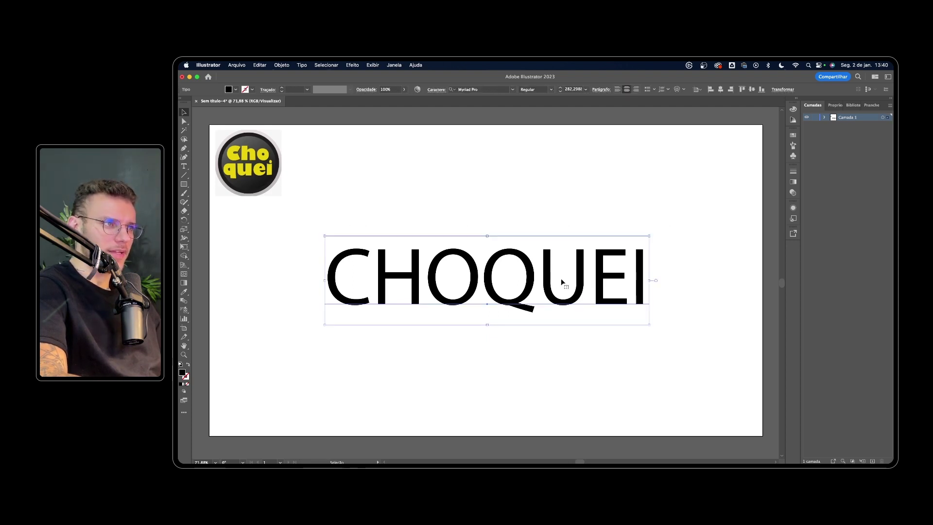
pyautogui.moveTo(649, 280); pyautogui.dragTo(370, 280)
# Step: Try AmsiPro-Ultra on CHOQUEI, shrink it to about 116 pt, then set it in Carbona Variable
pyautogui.click(512, 89)
pyautogui.click(486, 158)
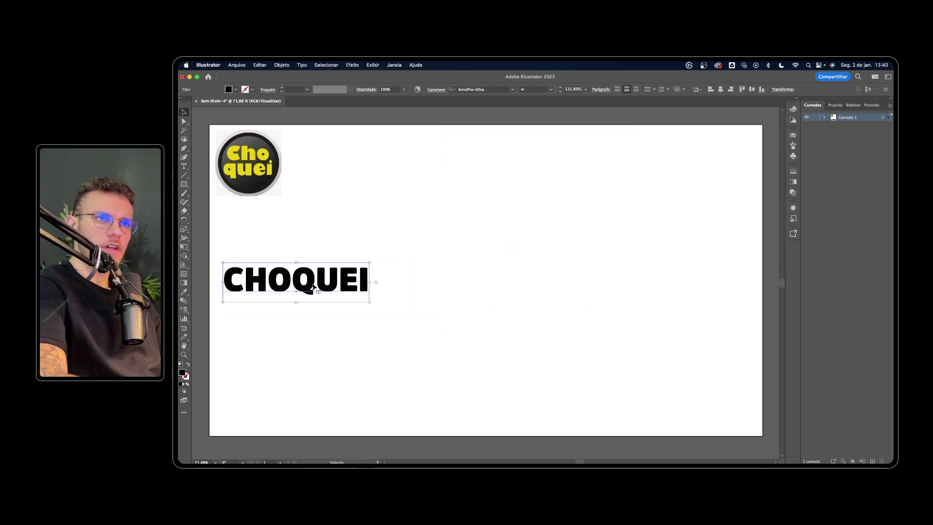
pyautogui.moveTo(308, 282); pyautogui.dragTo(301, 227)
pyautogui.click(512, 89)
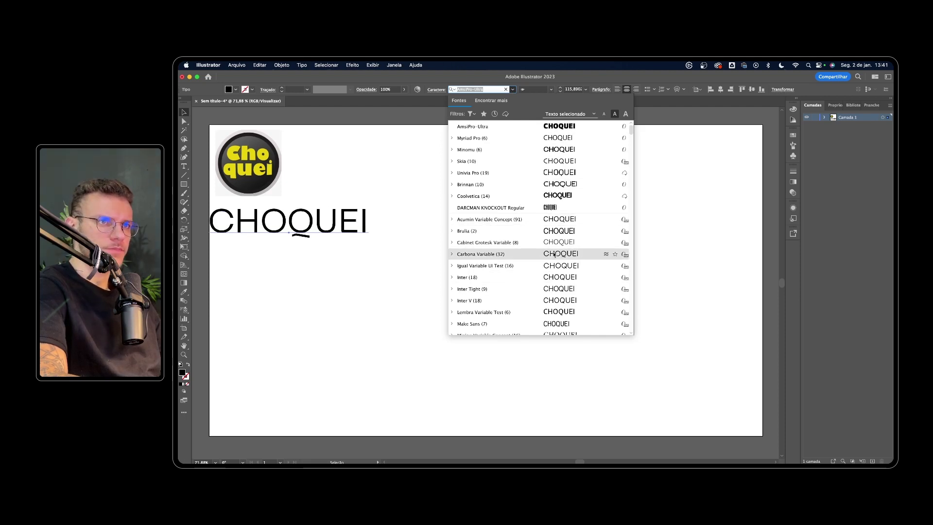
pyautogui.click(563, 258)
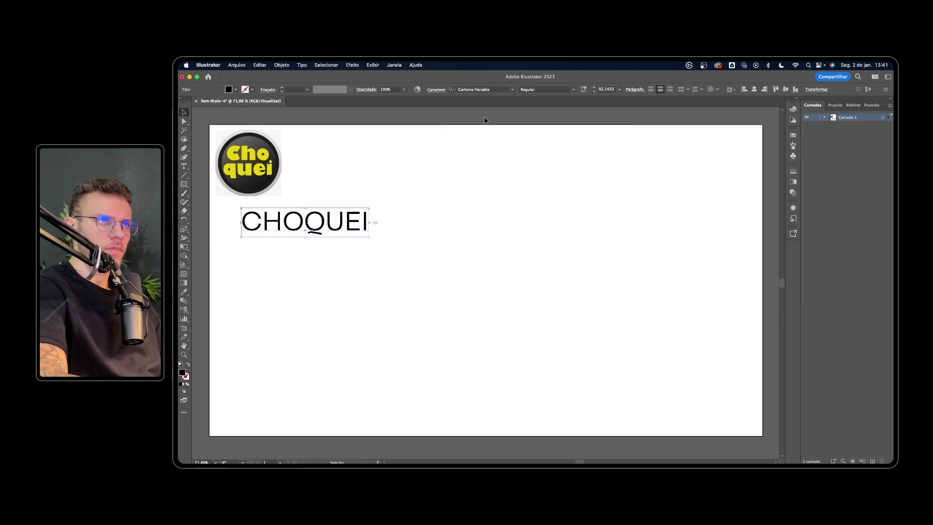
# Step: Add a second CHOQUEI copy in Brulia and a third in Oswald below it
pyautogui.hotkey('ctrl', 'd')
pyautogui.click(512, 88)
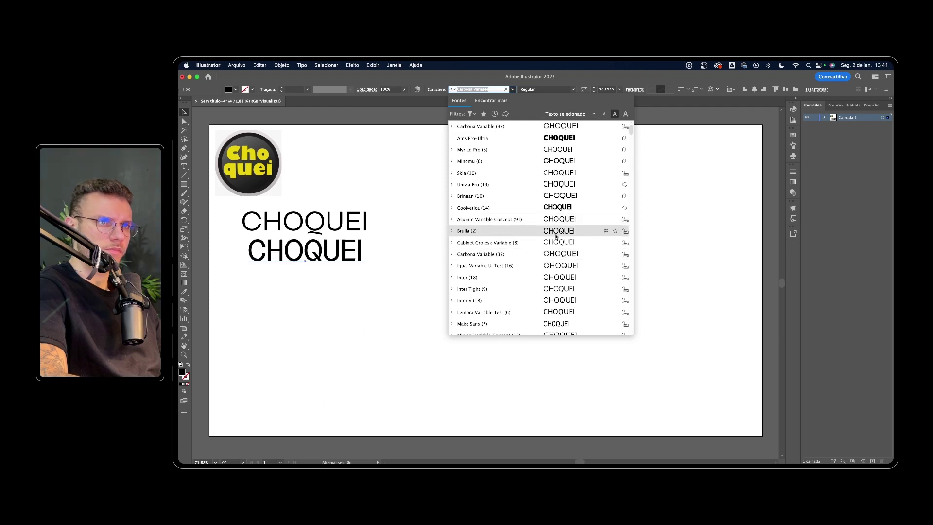
pyautogui.click(454, 230)
pyautogui.hotkey('ctrl', 'd')
pyautogui.hotkey('shift', 'Up')
pyautogui.hotkey('shift', 'Up')
pyautogui.hotkey('shift', 'Up')
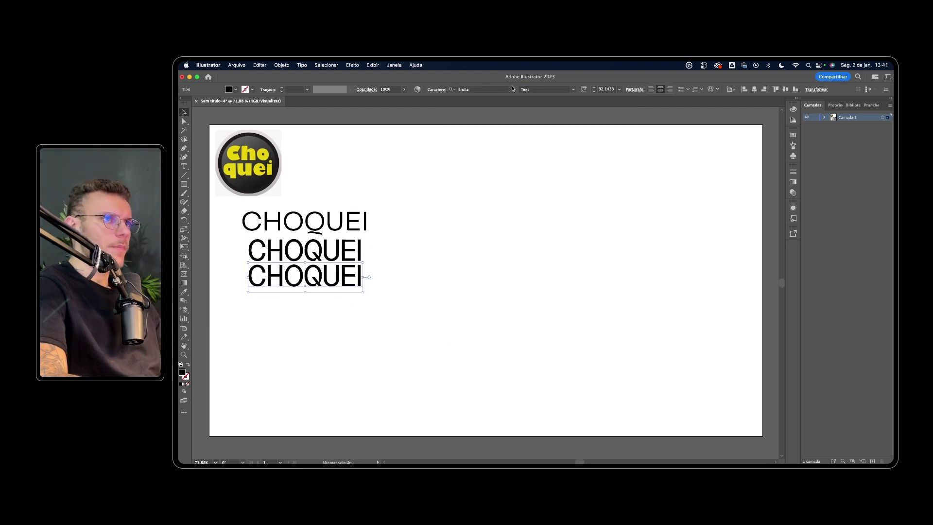
pyautogui.click(512, 89)
pyautogui.click(564, 301)
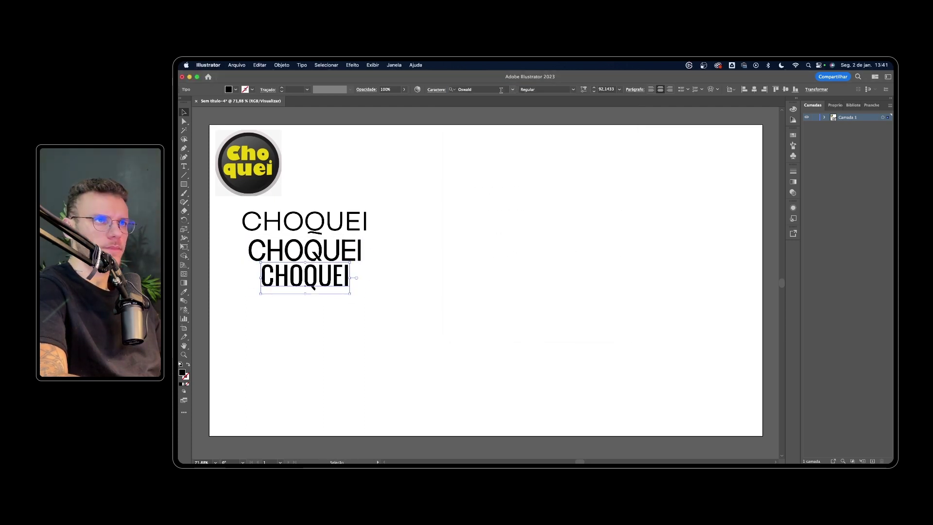
# Step: Add a fourth CHOQUEI copy set in AmsiPro-Ultra
pyautogui.click(512, 89)
pyautogui.press('Escape')
pyautogui.hotkey('ctrl', 'd')
pyautogui.click(512, 89)
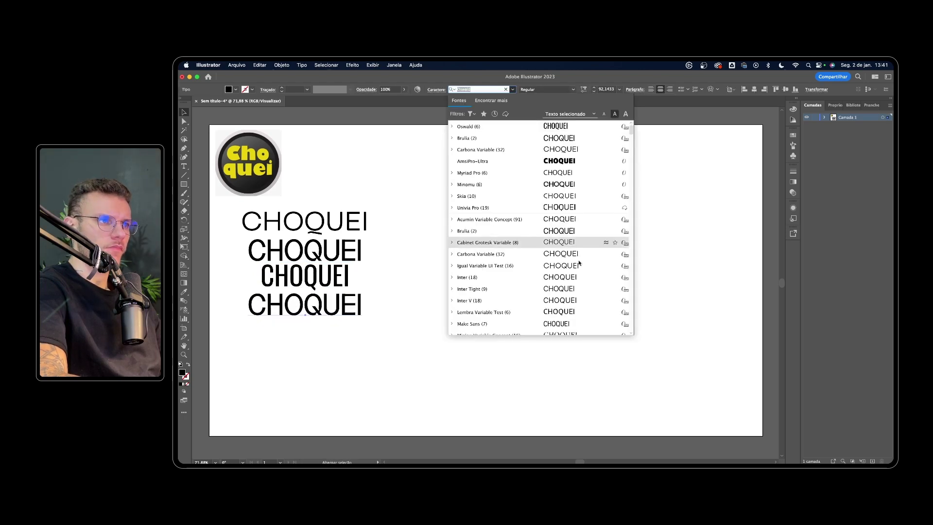
pyautogui.click(558, 288)
# Step: Add a fifth copy in AkayaTelivigala-Regular and a last copy in bold AmsiProCond
pyautogui.moveTo(334, 305); pyautogui.dragTo(334, 329)
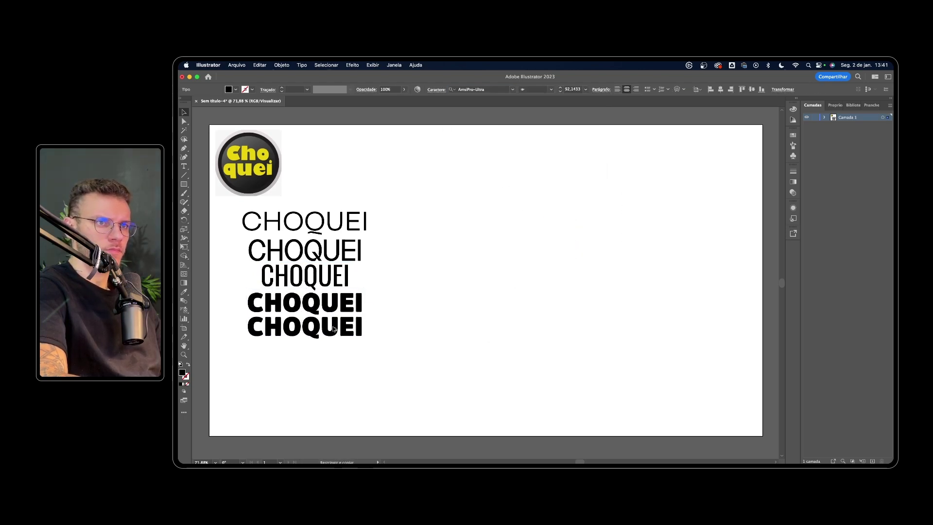
pyautogui.click(512, 89)
pyautogui.click(532, 136)
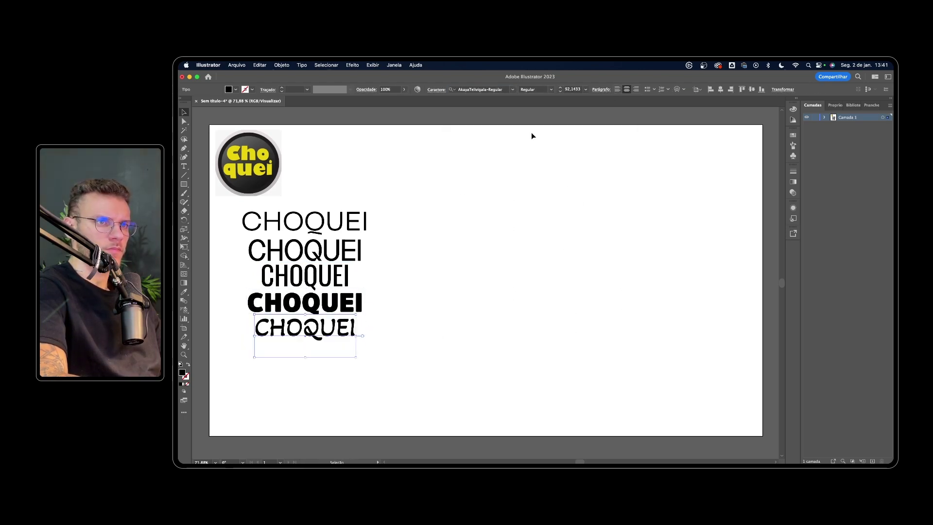
pyautogui.click(512, 89)
pyautogui.scroll(-5, 550, 231)
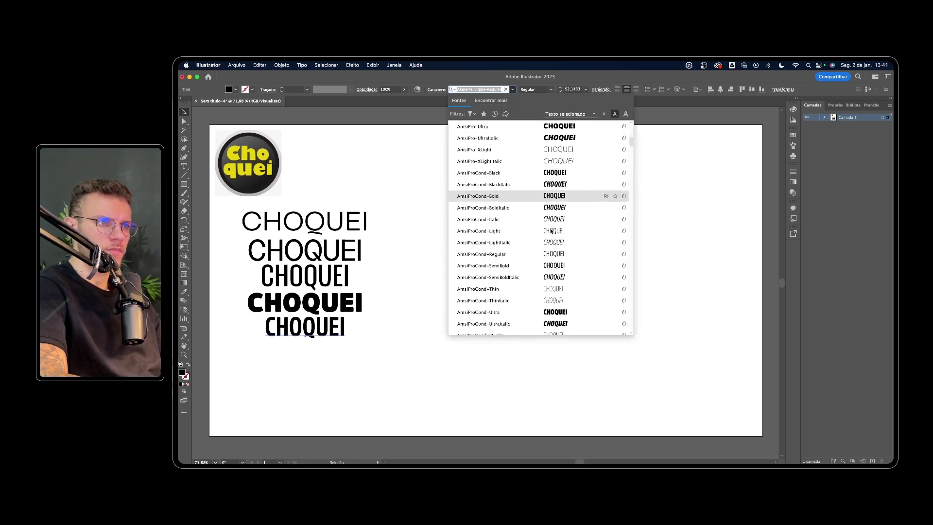
pyautogui.click(554, 289)
pyautogui.click(426, 306)
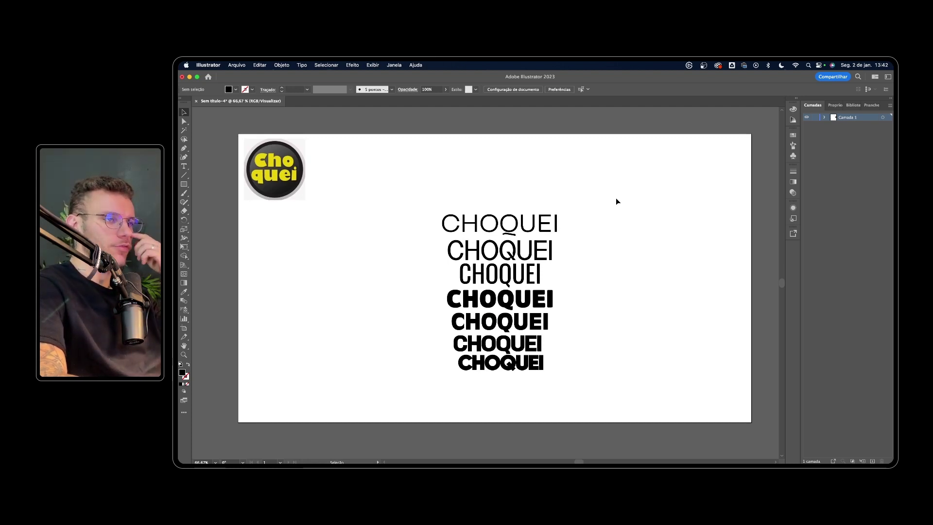
# Step: Move the Choquei logo beside the CHOQUEI stack
pyautogui.scroll(1, 506, 226)
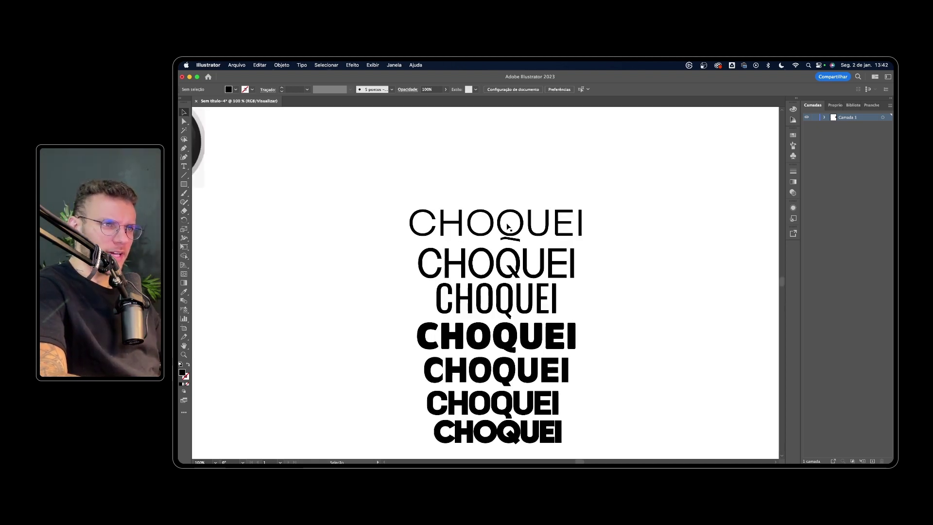
pyautogui.scroll(-1, 506, 226)
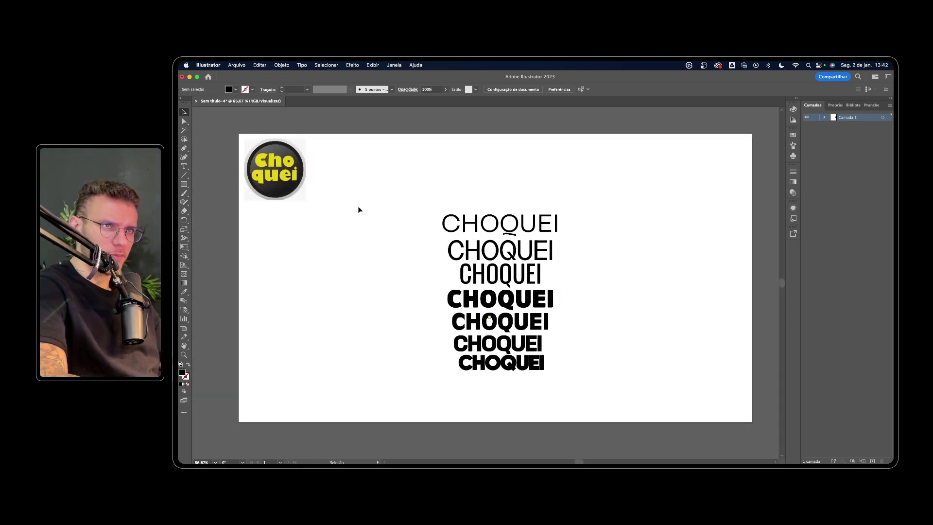
pyautogui.moveTo(284, 175); pyautogui.dragTo(417, 236)
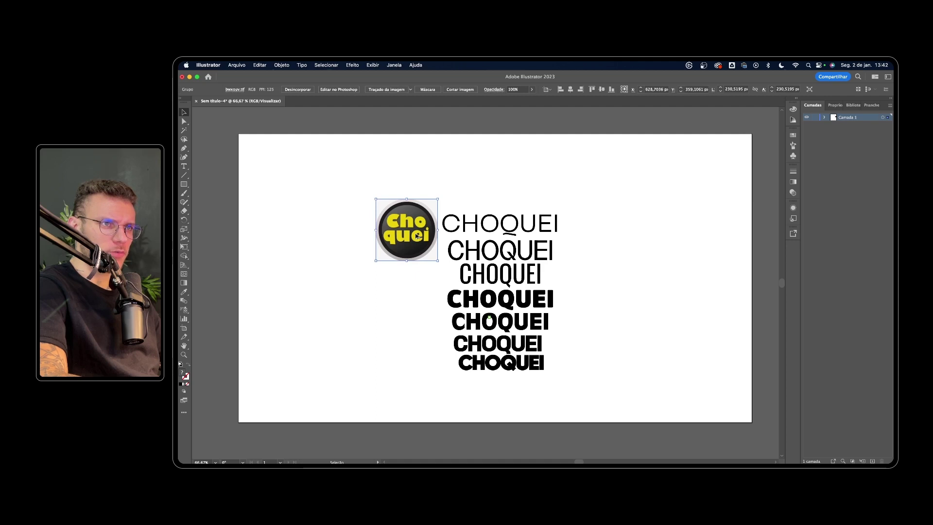
pyautogui.scroll(1, 417, 236)
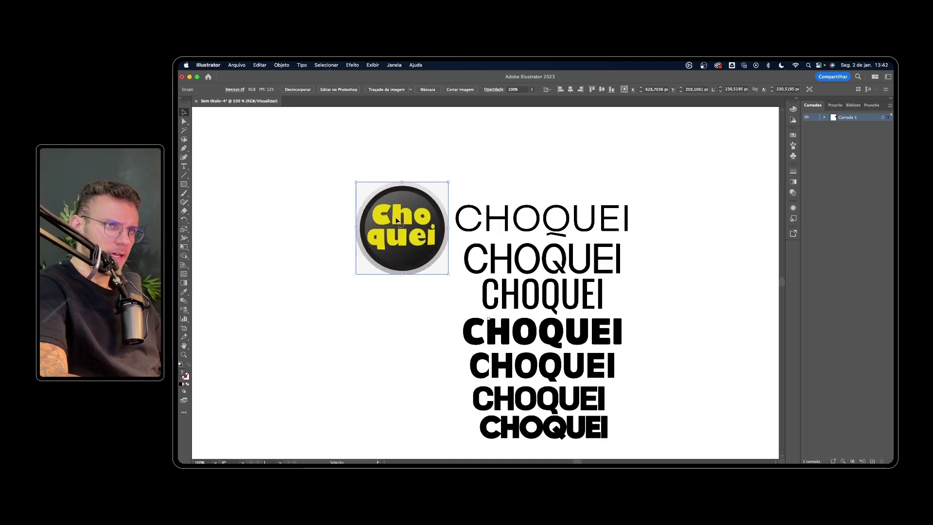
pyautogui.scroll(1, 397, 220)
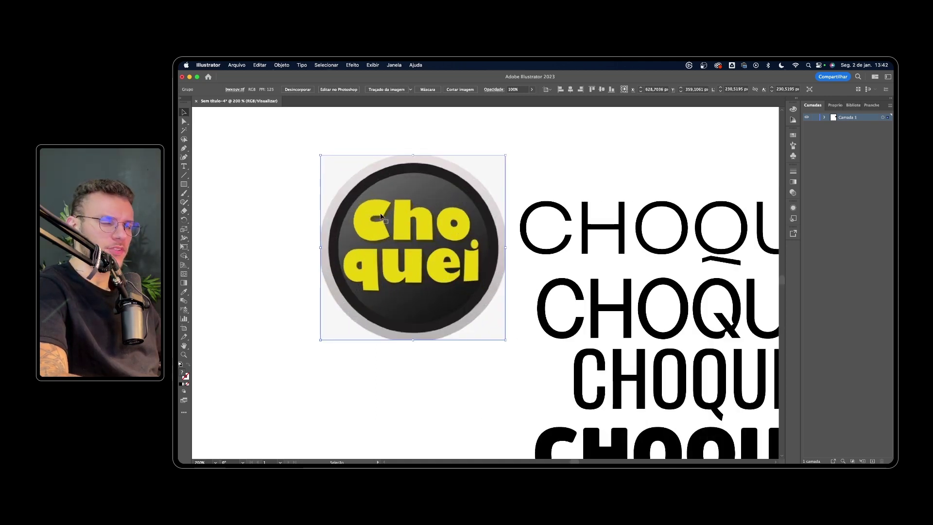
pyautogui.scroll(-1, 380, 216)
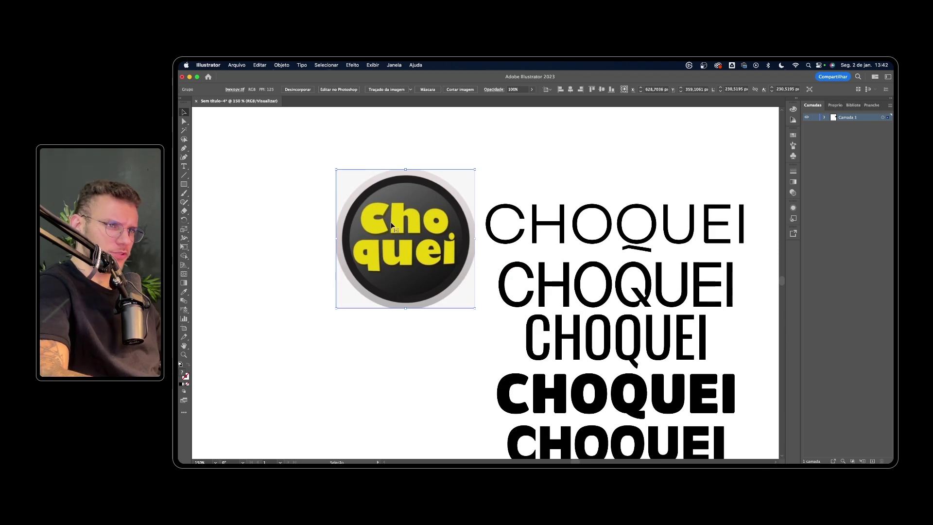
pyautogui.scroll(1, 391, 225)
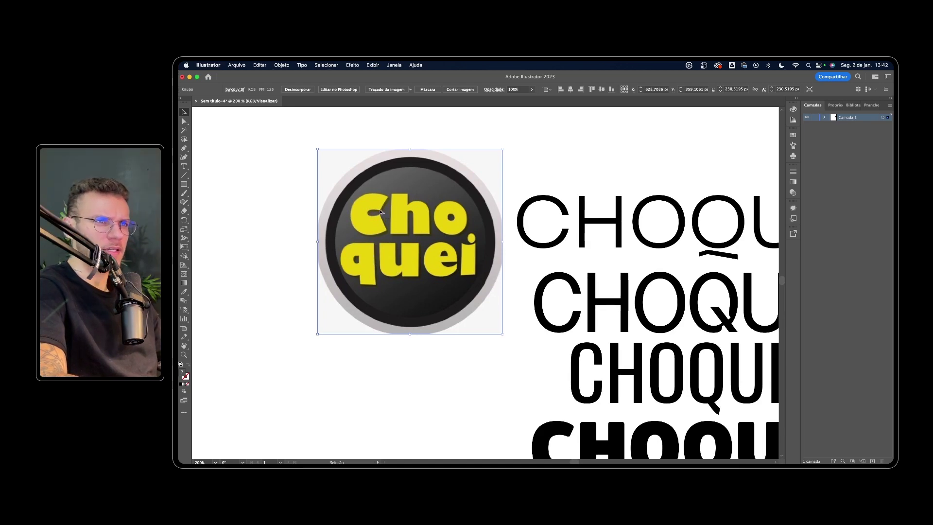
pyautogui.scroll(-1, 431, 217)
pyautogui.scroll(-1, 431, 217)
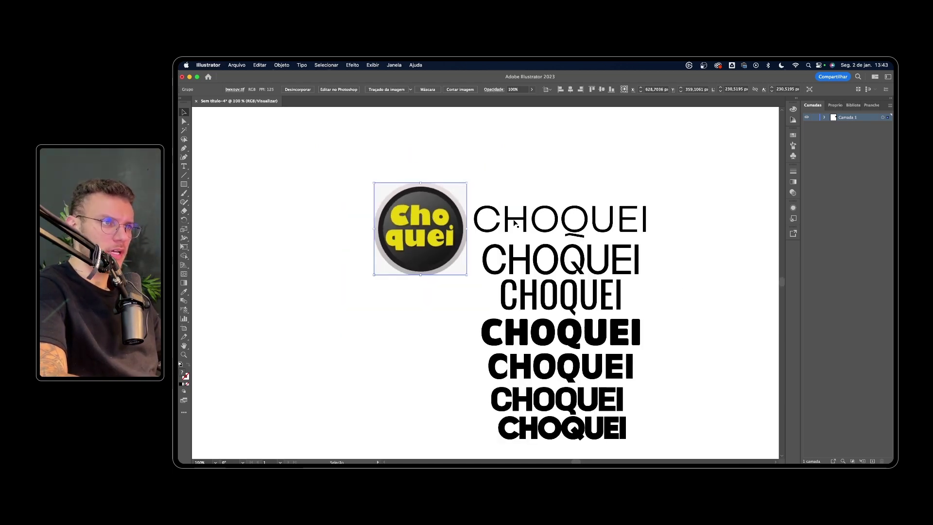
pyautogui.scroll(-1, 514, 222)
pyautogui.hscroll(1, 514, 222)
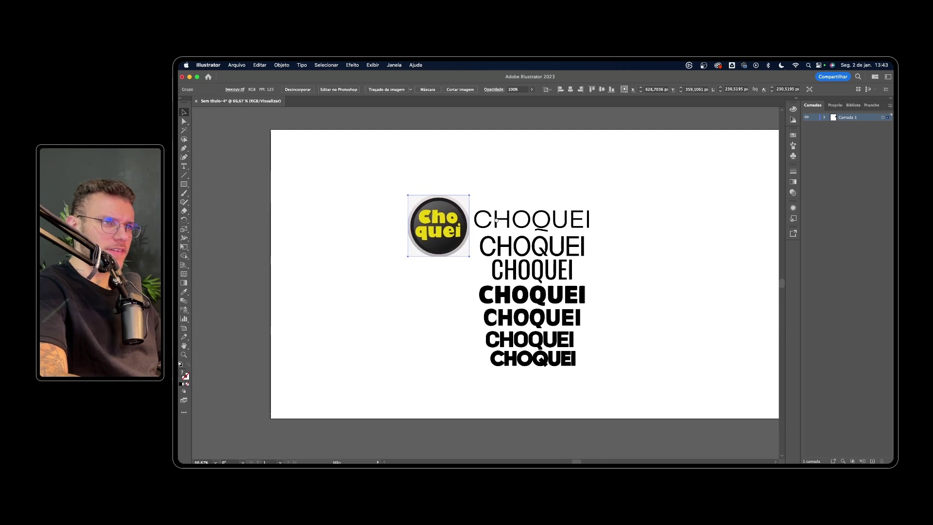
# Step: Return the logo to the top-left corner and place a new cho quei text object above the stack
pyautogui.click(500, 222)
pyautogui.moveTo(425, 214)
pyautogui.mouseDown()
pyautogui.moveTo(371, 205)
pyautogui.moveTo(296, 159)
pyautogui.mouseUp()
pyautogui.click(525, 221)
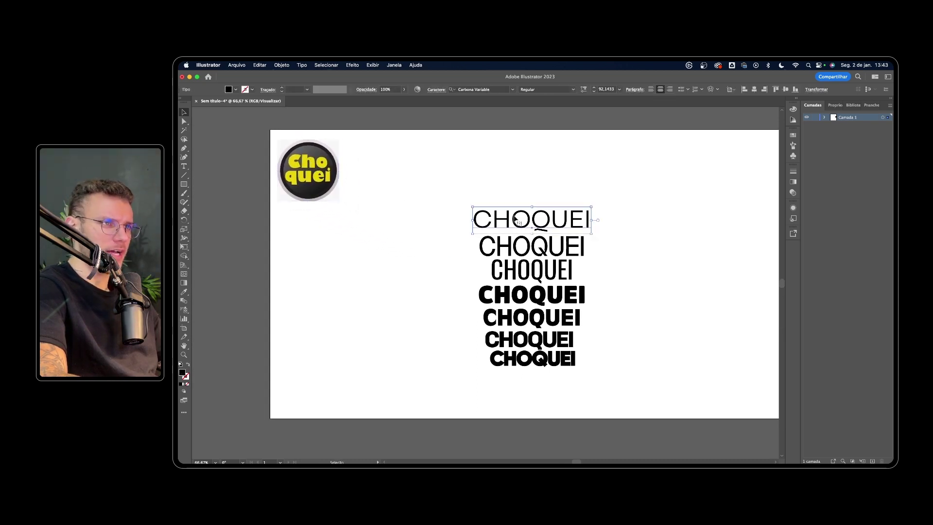
pyautogui.hscroll(1, 524, 221)
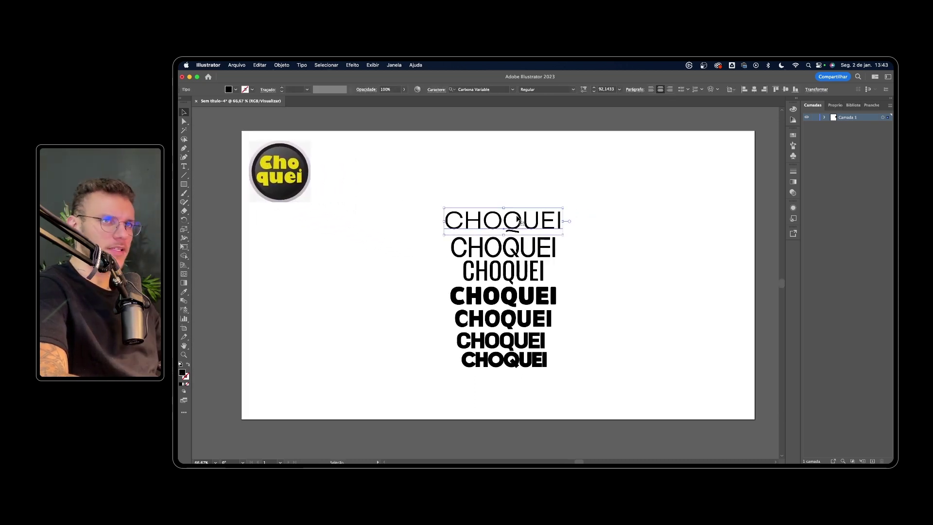
pyautogui.click(371, 177)
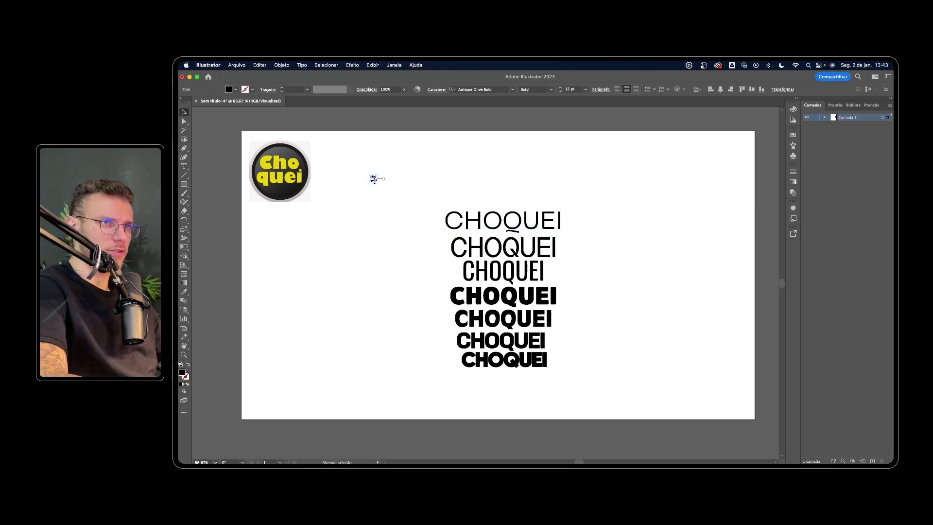
# Step: Scale cho quei to about 138 pt beside the logo and delete the single-line choquei duplicate
pyautogui.moveTo(387, 188); pyautogui.dragTo(416, 221)
pyautogui.moveTo(390, 186)
pyautogui.mouseDown()
pyautogui.moveTo(361, 265)
pyautogui.moveTo(436, 209)
pyautogui.mouseUp()
pyautogui.doubleClick(436, 209)
pyautogui.hotkey('ctrl', 'a')
pyautogui.write('choq')
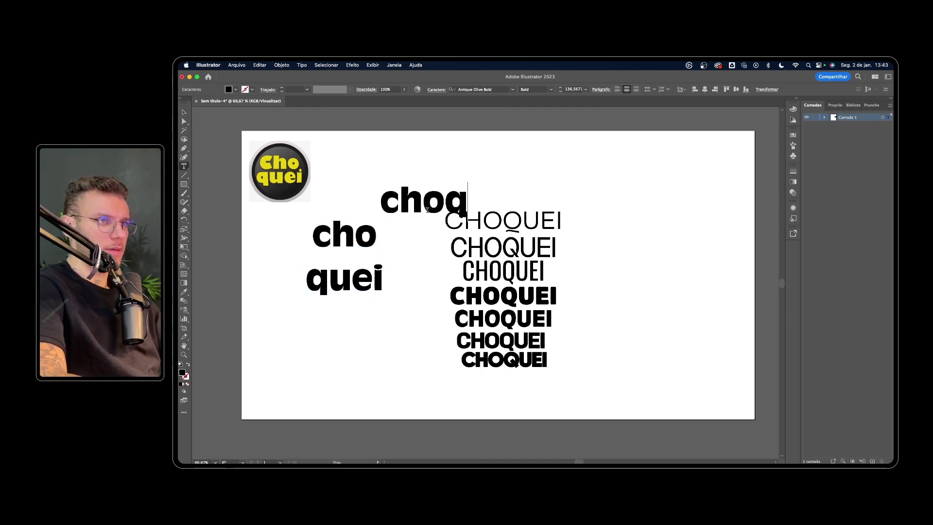
pyautogui.write('uei')
pyautogui.press('Escape')
pyautogui.press('Delete')
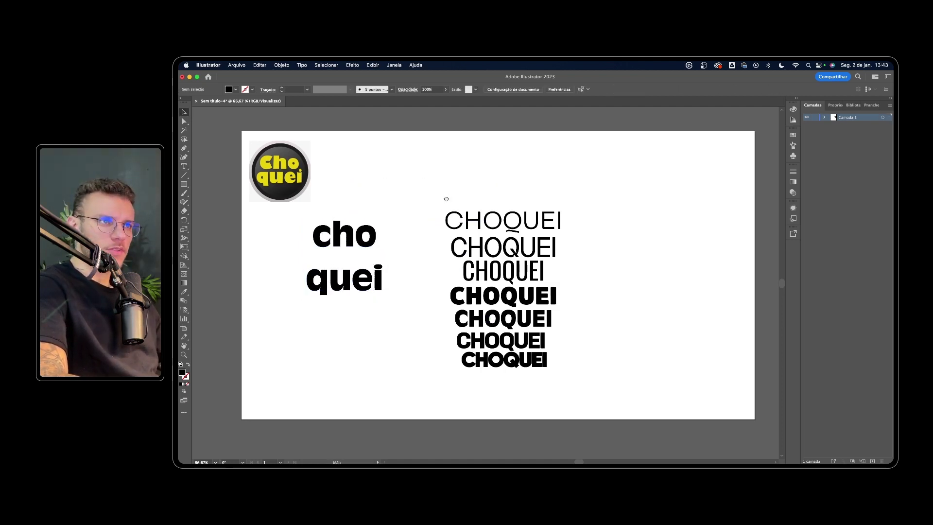
# Step: Mute the computer's sound, fit the artboard in view and select the top CHOQUEI line
pyautogui.hscroll(1, 441, 189)
pyautogui.scroll(2, 469, 192)
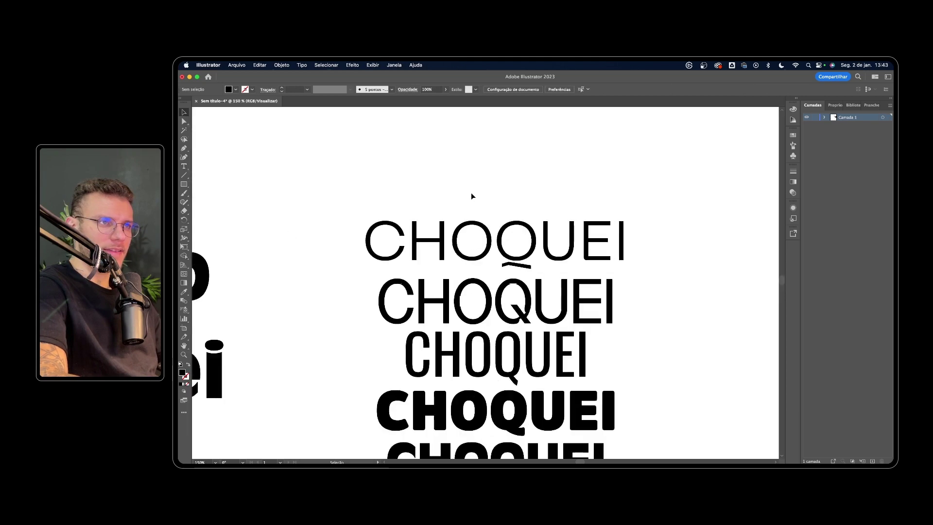
pyautogui.moveTo(446, 206); pyautogui.dragTo(549, 289)
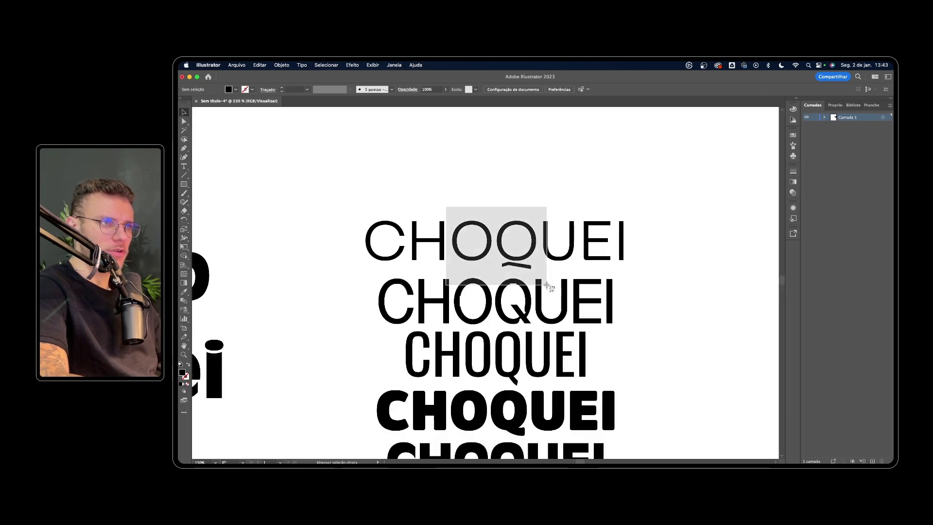
pyautogui.press('XF86AudioRaiseVolume')
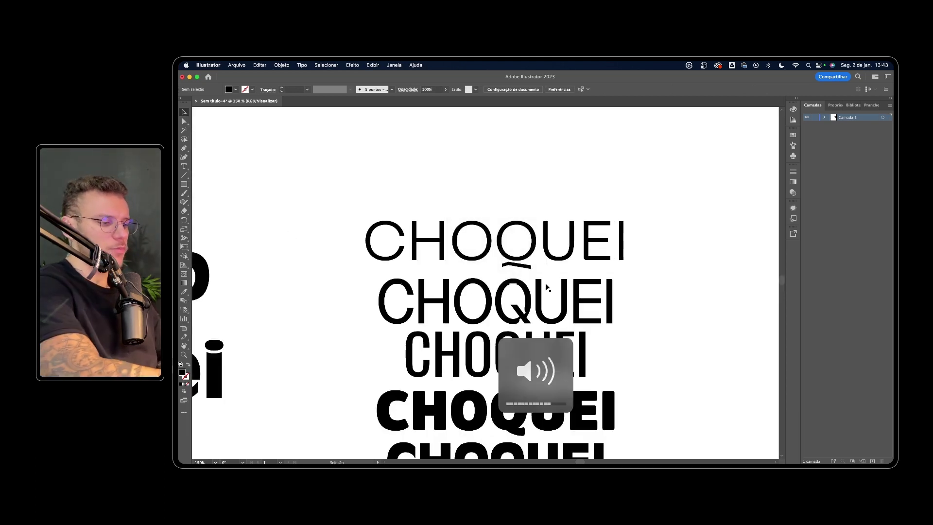
pyautogui.press('XF86AudioMute')
pyautogui.scroll(-2, 544, 245)
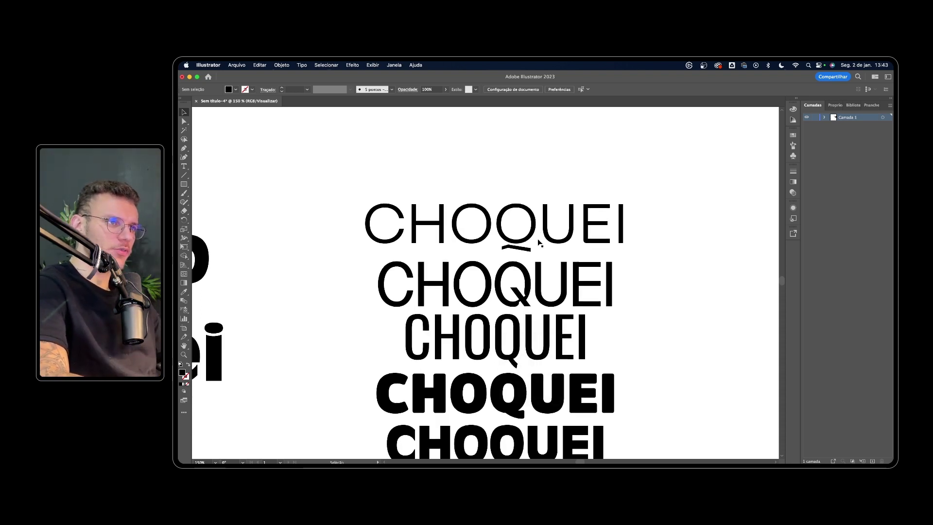
pyautogui.press('super+minus')
pyautogui.press('super+minus')
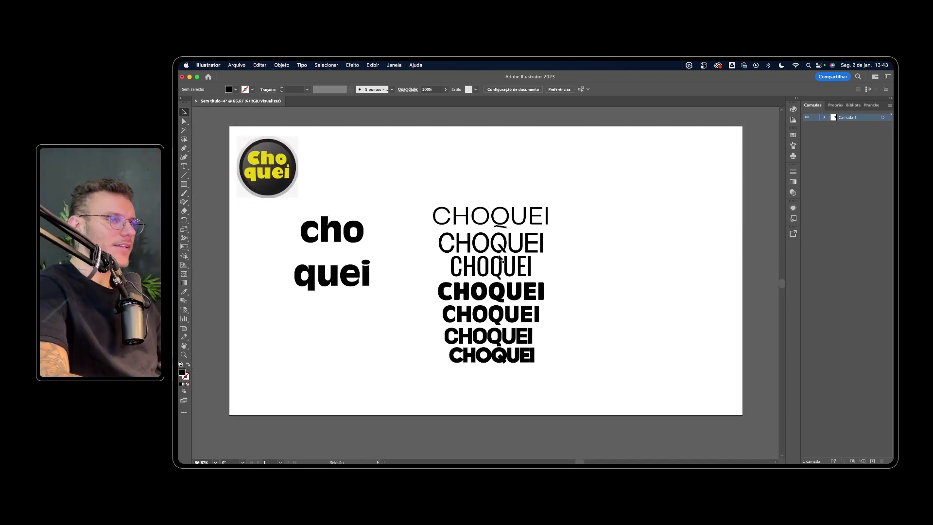
pyautogui.hscroll(-2, 511, 234)
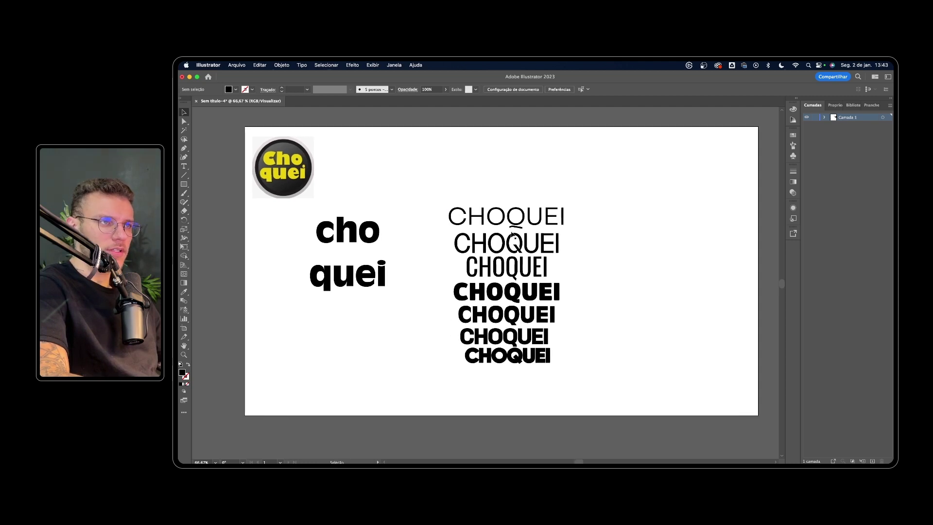
pyautogui.moveTo(513, 214)
pyautogui.mouseDown()
pyautogui.moveTo(512, 182)
pyautogui.moveTo(514, 208)
pyautogui.mouseUp()
pyautogui.scroll(2, 515, 208)
# Step: Set the top CHOQUEI in the Black weight
pyautogui.scroll(1, 515, 208)
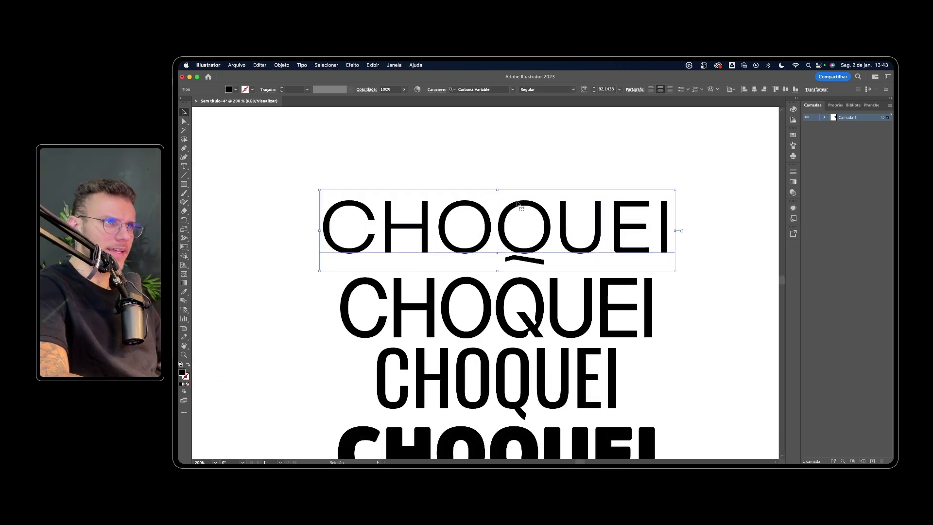
pyautogui.scroll(-1, 517, 216)
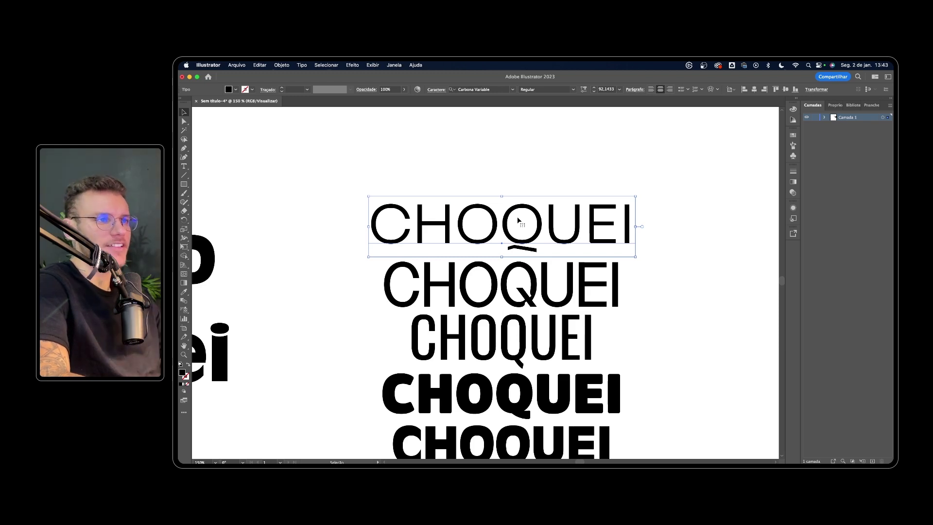
pyautogui.click(573, 90)
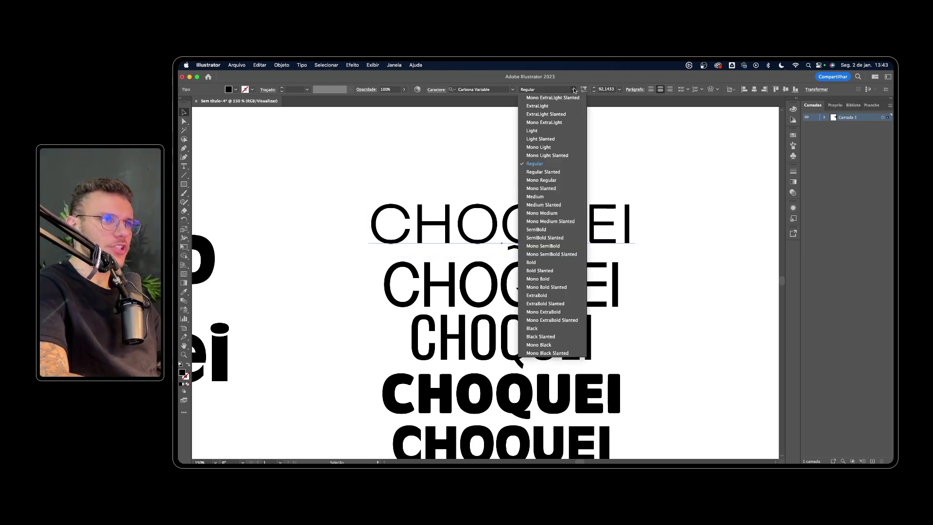
pyautogui.click(532, 328)
pyautogui.click(695, 223)
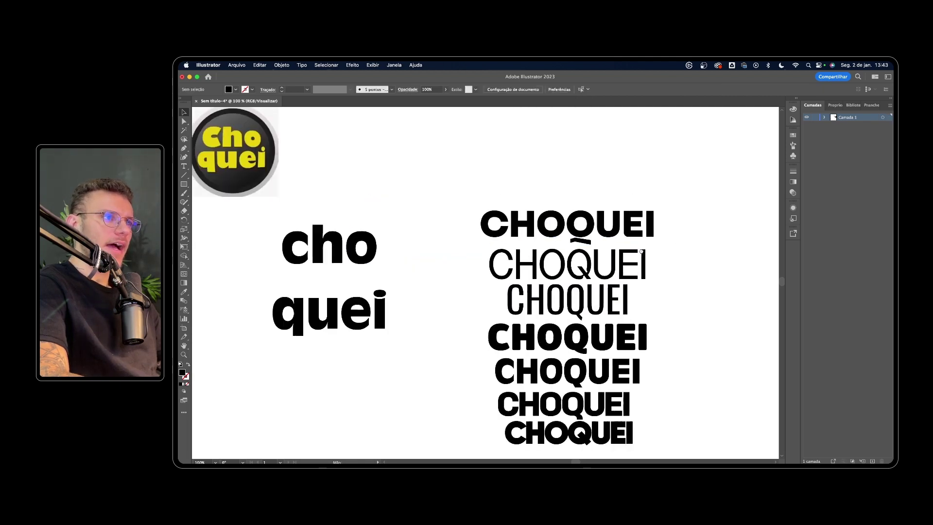
pyautogui.moveTo(641, 252); pyautogui.dragTo(656, 253)
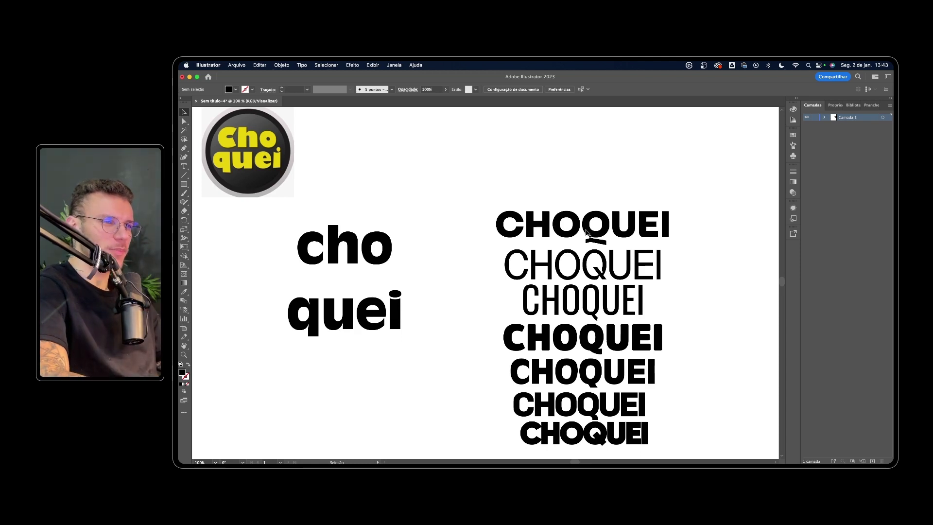
# Step: Tighten the top CHOQUEI's letter spacing by two tracking steps
pyautogui.scroll(1, 599, 225)
pyautogui.doubleClick(599, 224)
pyautogui.hotkey('alt', 'Left')
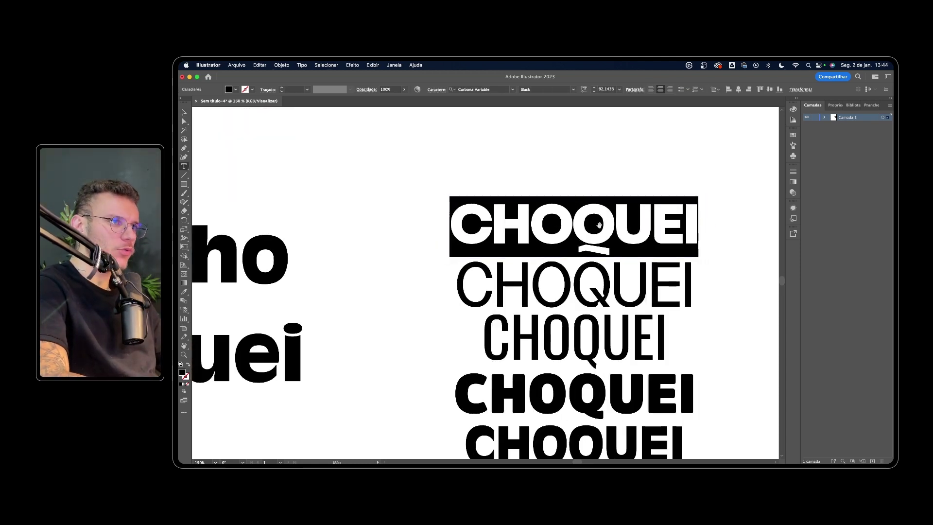
pyautogui.hotkey('alt', 'Left')
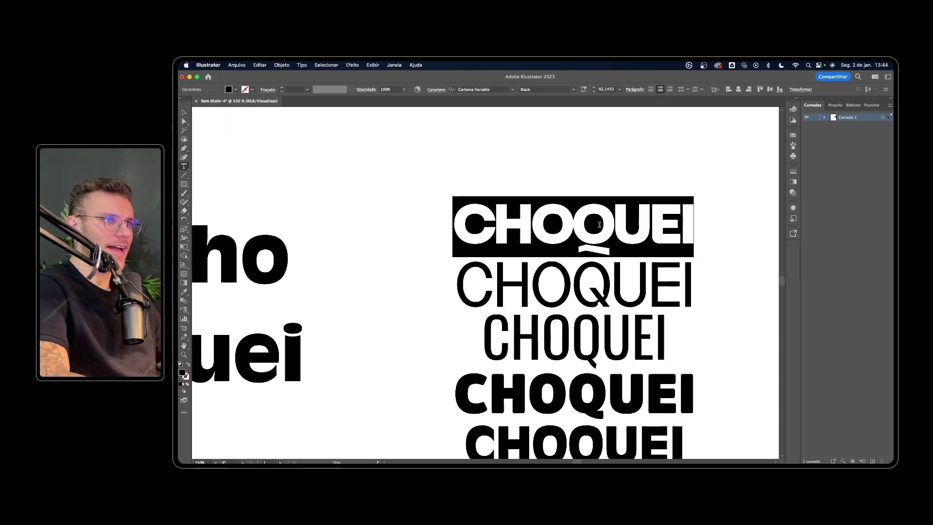
pyautogui.press('Escape')
pyautogui.click(605, 175)
# Step: Try moving the top CHOQUEI up off the stack, undo it, and zoom in on the stack
pyautogui.scroll(-1, 605, 175)
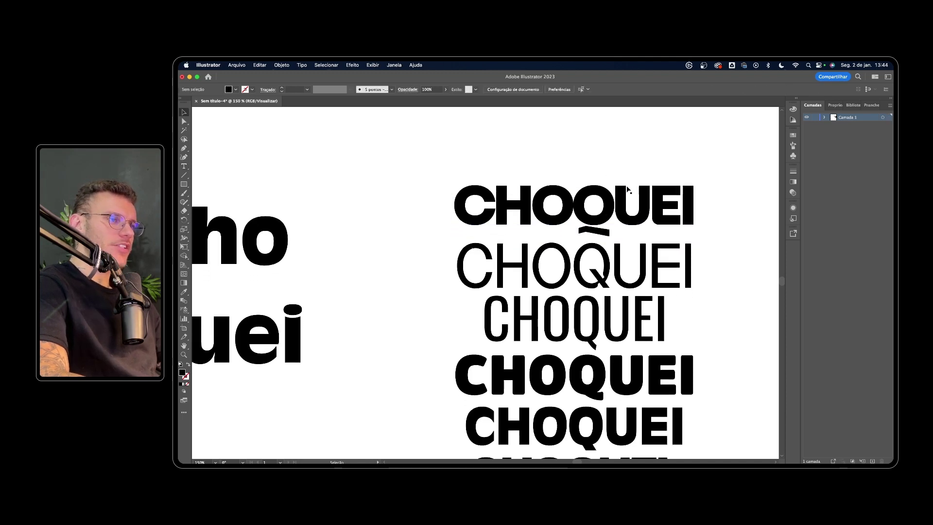
pyautogui.press('super+minus')
pyautogui.press('super+minus')
pyautogui.moveTo(601, 219); pyautogui.dragTo(601, 184)
pyautogui.click(601, 183)
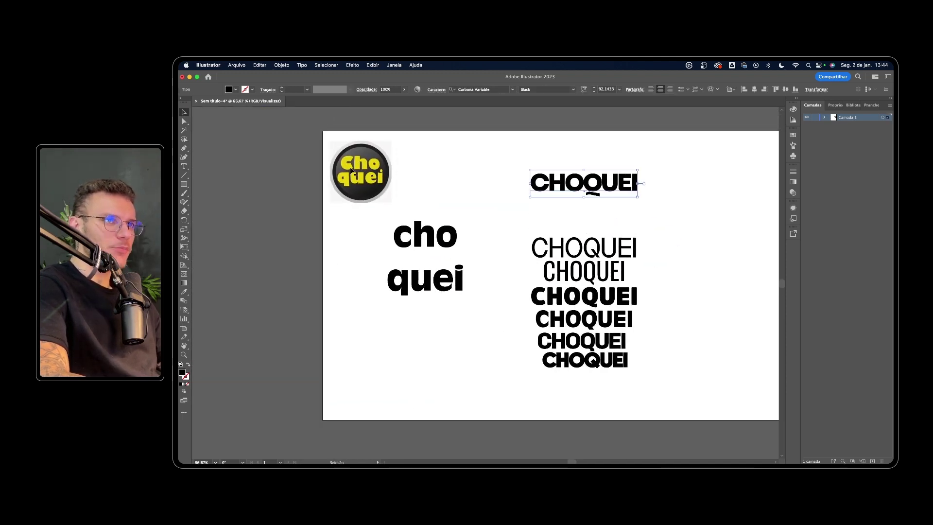
pyautogui.press('super+z')
pyautogui.click(570, 169)
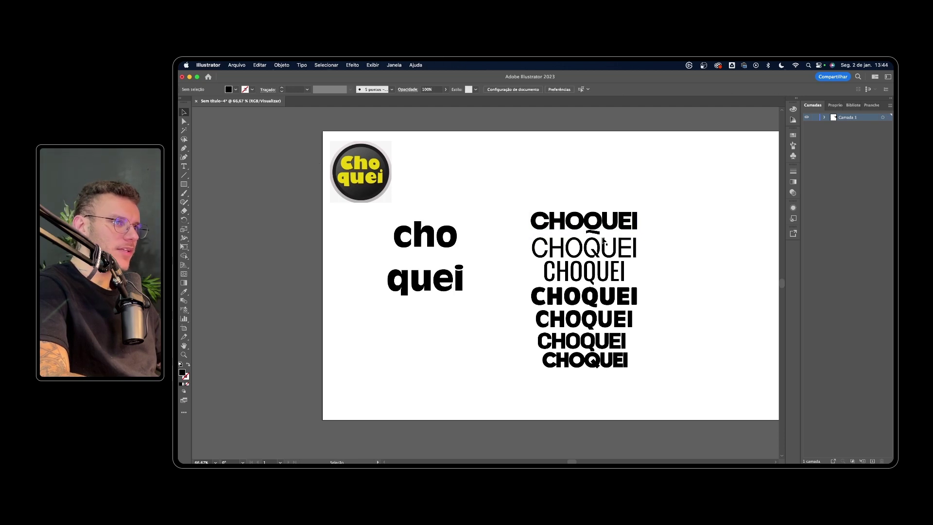
pyautogui.press('super+plus')
pyautogui.press('super+plus')
# Step: Place an Oswald Bold copy of CHOQUEI at the top with slightly tightened tracking
pyautogui.click(604, 246)
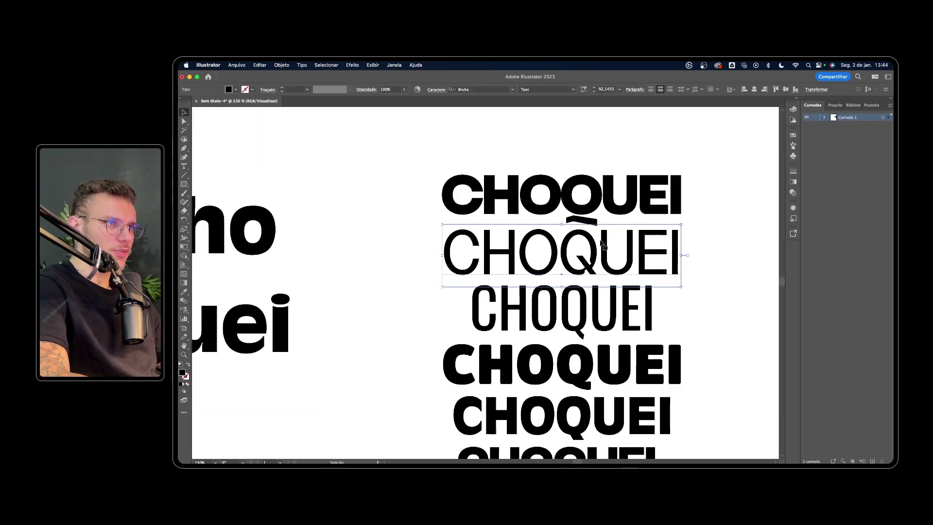
pyautogui.press('super+minus')
pyautogui.moveTo(582, 307); pyautogui.dragTo(568, 169)
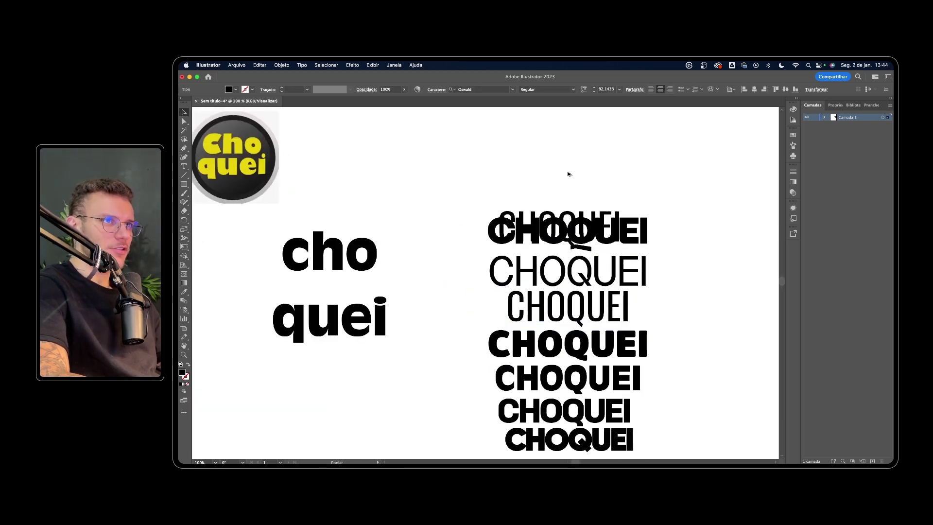
pyautogui.click(543, 90)
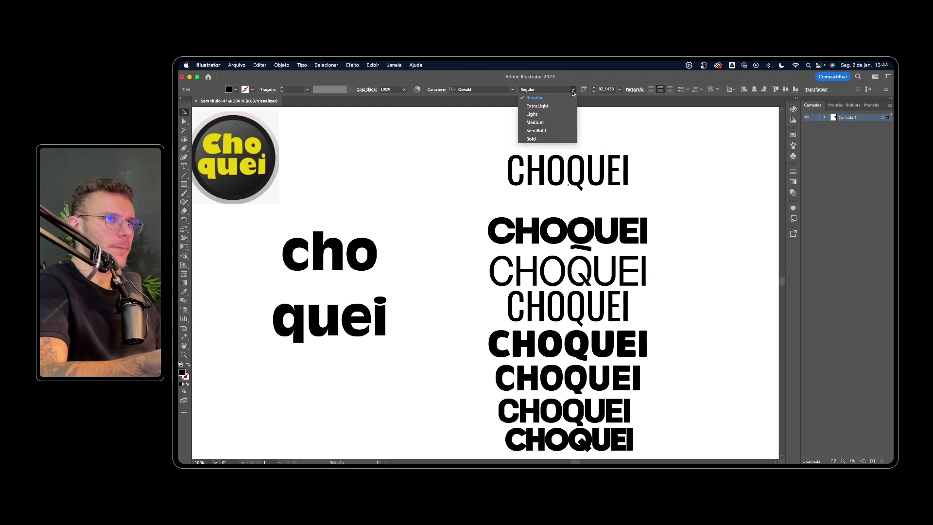
pyautogui.click(543, 139)
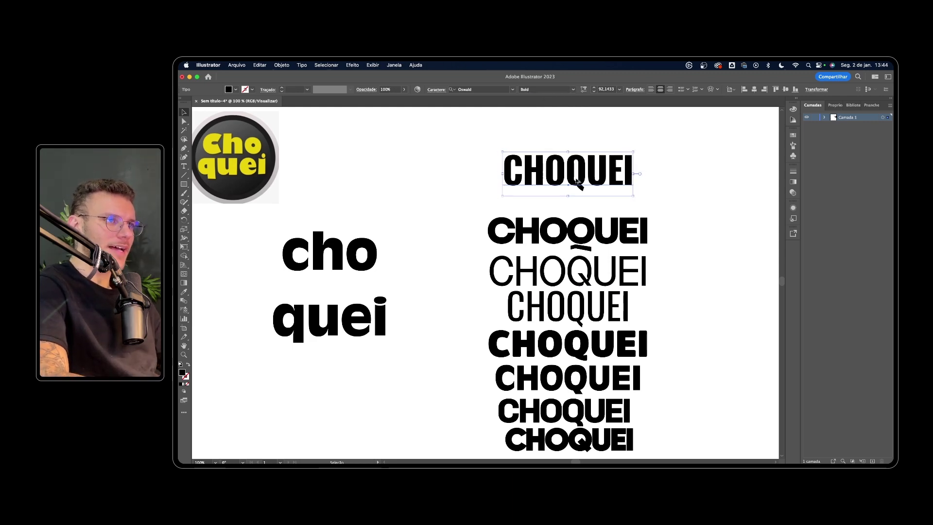
pyautogui.hotkey('alt', 'Left')
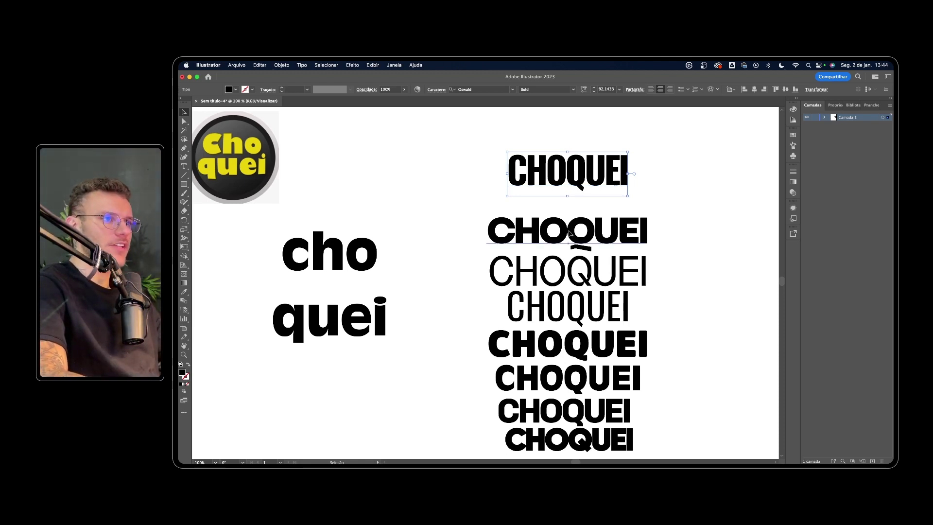
# Step: Move the heavy CHOQUEI up under it and shift the logo slightly right and down
pyautogui.moveTo(570, 233); pyautogui.dragTo(570, 218)
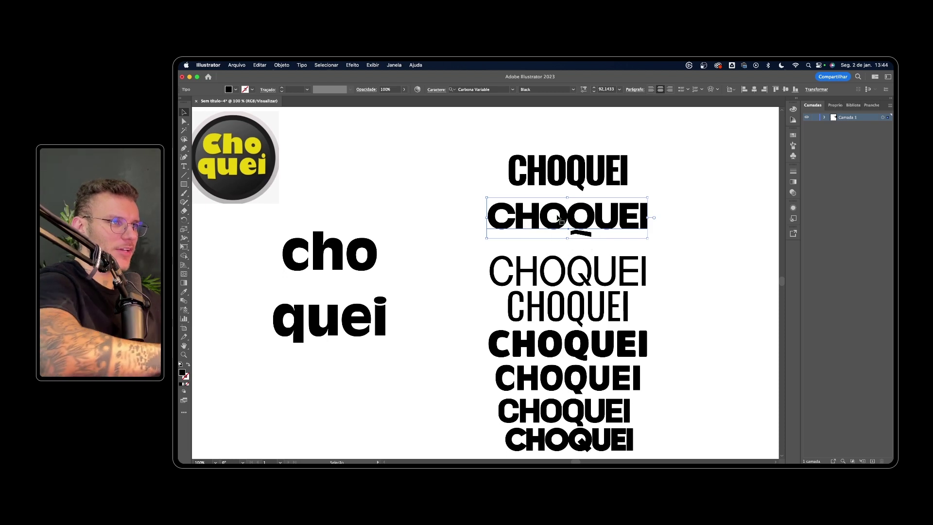
pyautogui.click(556, 183)
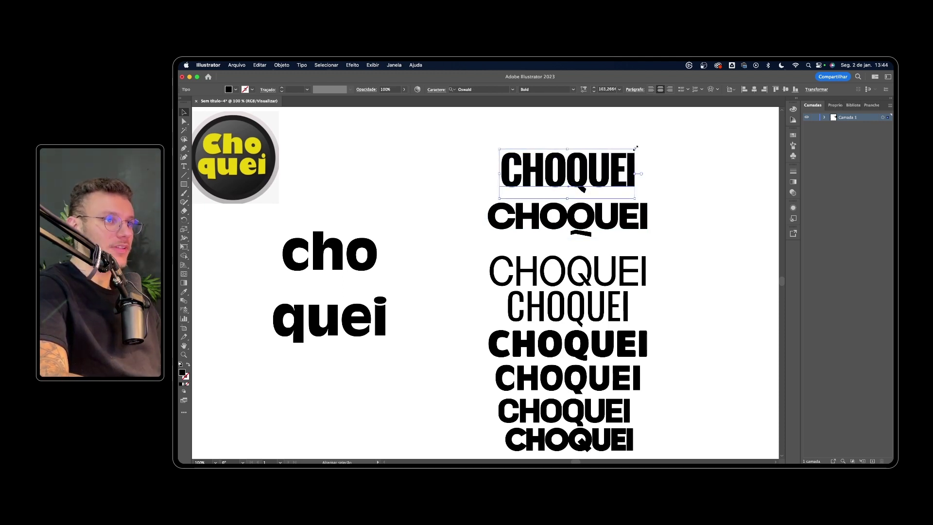
pyautogui.moveTo(266, 157); pyautogui.dragTo(414, 174)
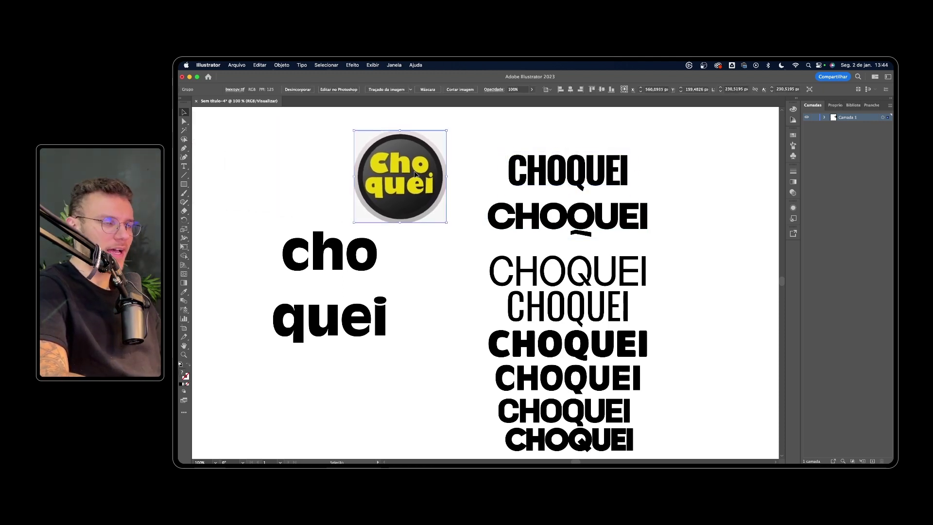
pyautogui.press('super+z')
pyautogui.click(561, 215)
pyautogui.moveTo(573, 221); pyautogui.dragTo(599, 221)
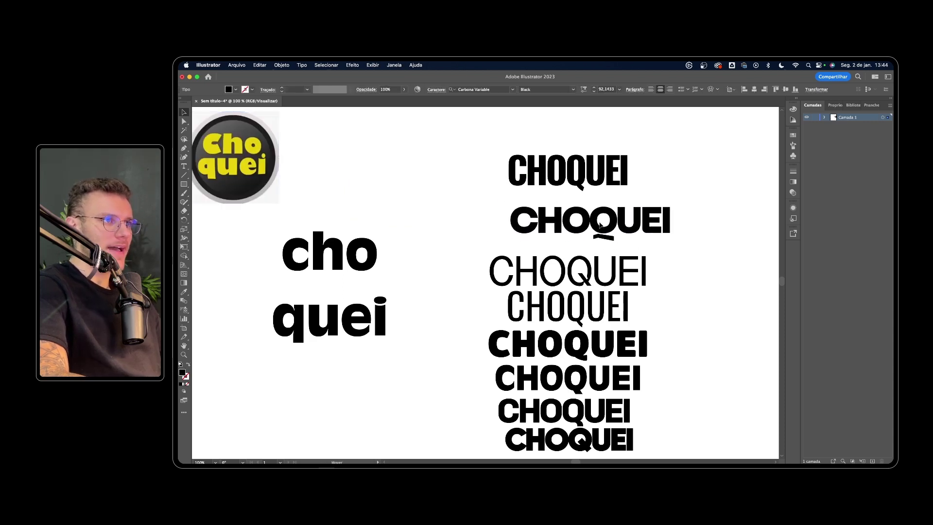
pyautogui.press('super+z')
pyautogui.press('super+minus')
pyautogui.keyDown('shift'); pyautogui.click(596, 197); pyautogui.keyUp('shift')
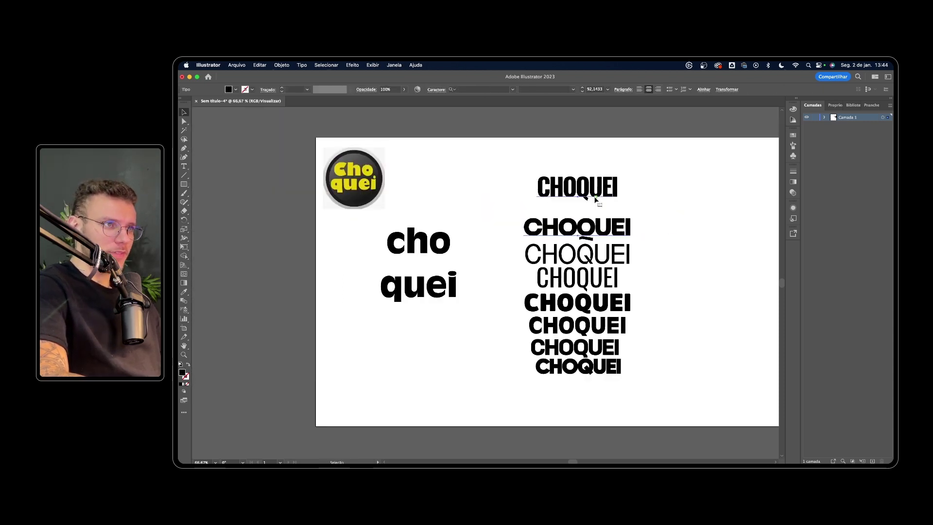
pyautogui.click(587, 145)
pyautogui.click(596, 180)
pyautogui.click(592, 218)
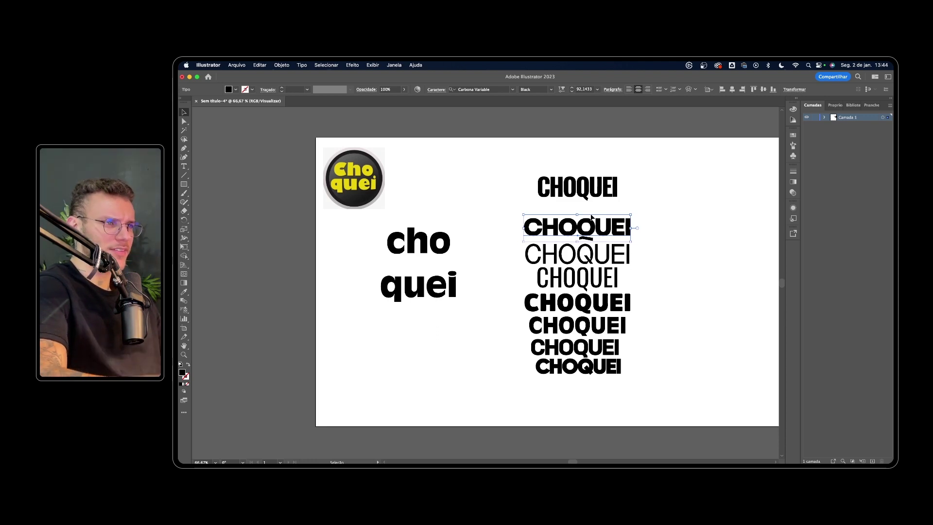
pyautogui.moveTo(591, 218); pyautogui.dragTo(599, 213)
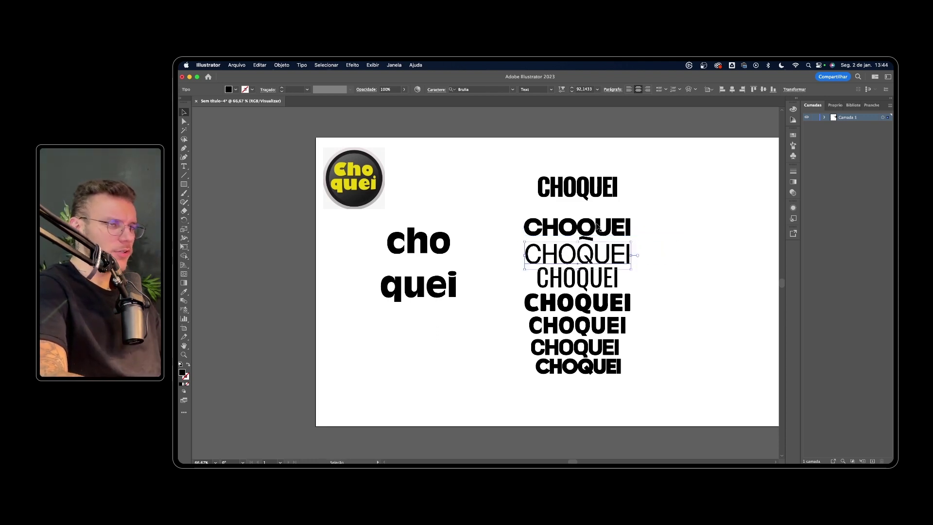
pyautogui.press('super+z')
pyautogui.press('super+plus')
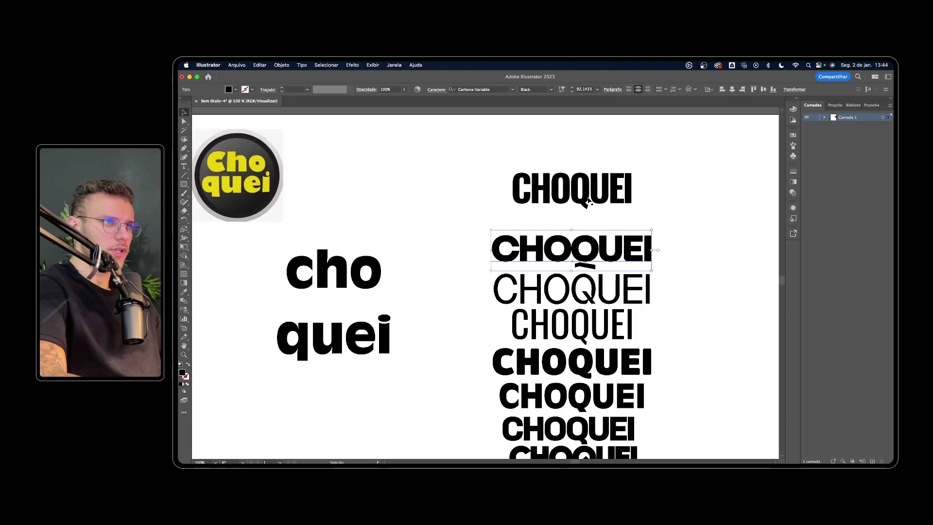
pyautogui.moveTo(586, 244); pyautogui.dragTo(569, 219)
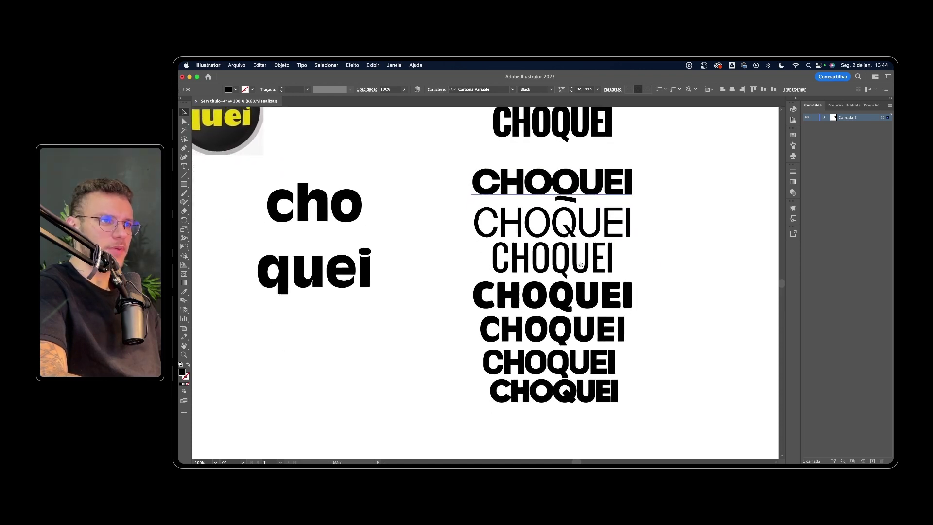
pyautogui.press('super+minus')
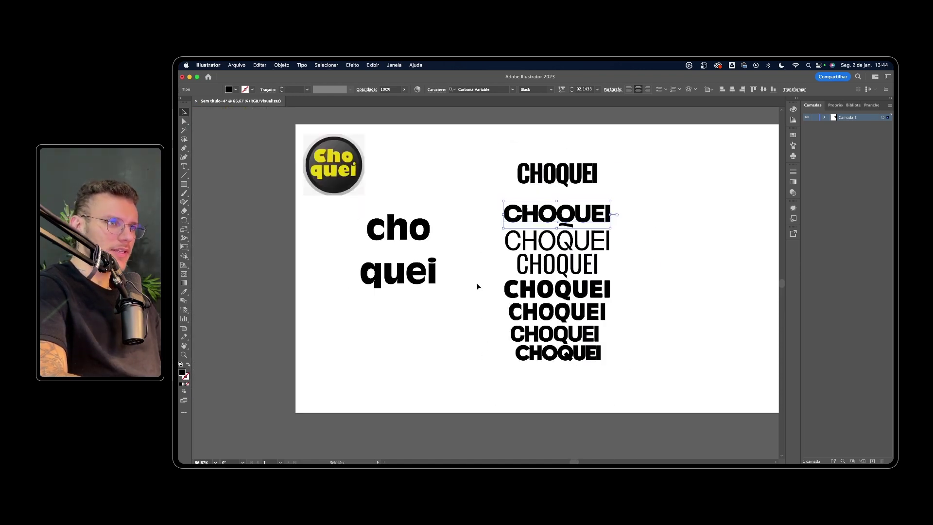
pyautogui.moveTo(589, 370); pyautogui.dragTo(630, 321)
# Step: Delete the upper four CHOQUEI lines and enlarge the remaining CHOQUEI beside cho quei
pyautogui.moveTo(642, 260); pyautogui.dragTo(492, 164)
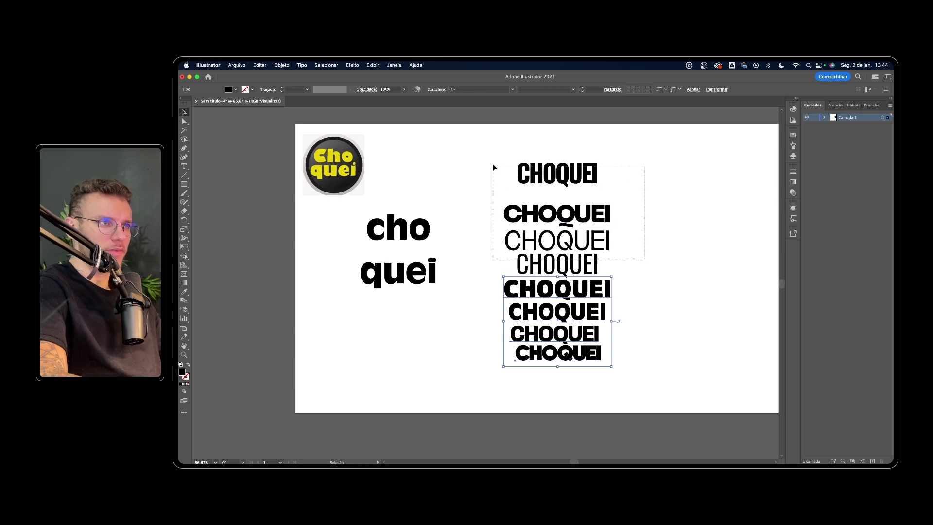
pyautogui.press('Delete')
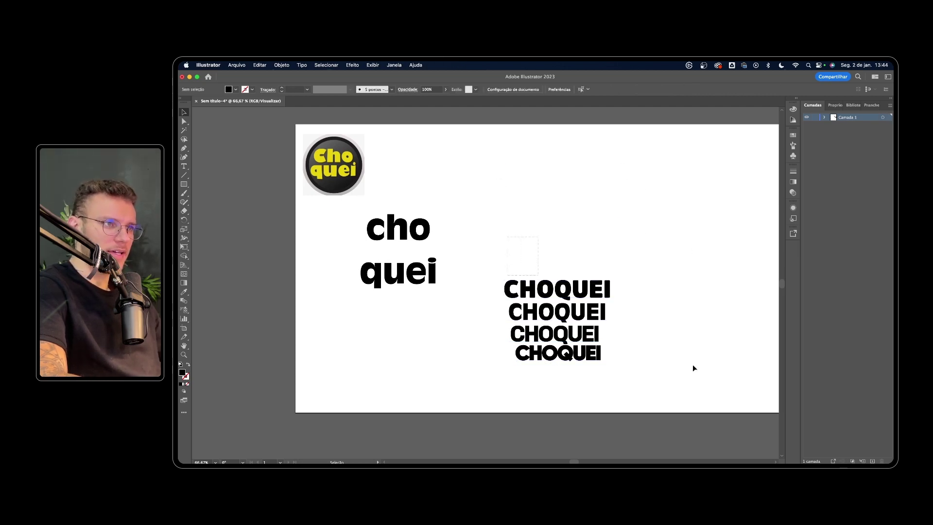
pyautogui.moveTo(586, 294)
pyautogui.mouseDown()
pyautogui.moveTo(573, 250)
pyautogui.moveTo(654, 211)
pyautogui.mouseUp()
# Step: Tighten the large CHOQUEI's letter spacing and shift it to the right
pyautogui.doubleClick(609, 232)
pyautogui.hotkey('ctrl', 'a')
pyautogui.hotkey('alt', 'Left')
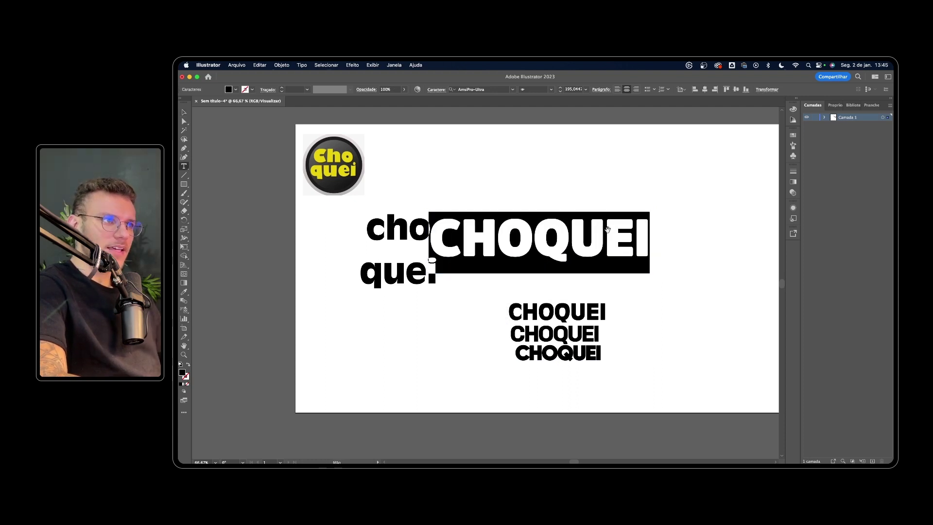
pyautogui.hotkey('alt', 'Left')
pyautogui.hotkey('alt', 'Left')
pyautogui.press('Escape')
pyautogui.moveTo(608, 233); pyautogui.dragTo(643, 233)
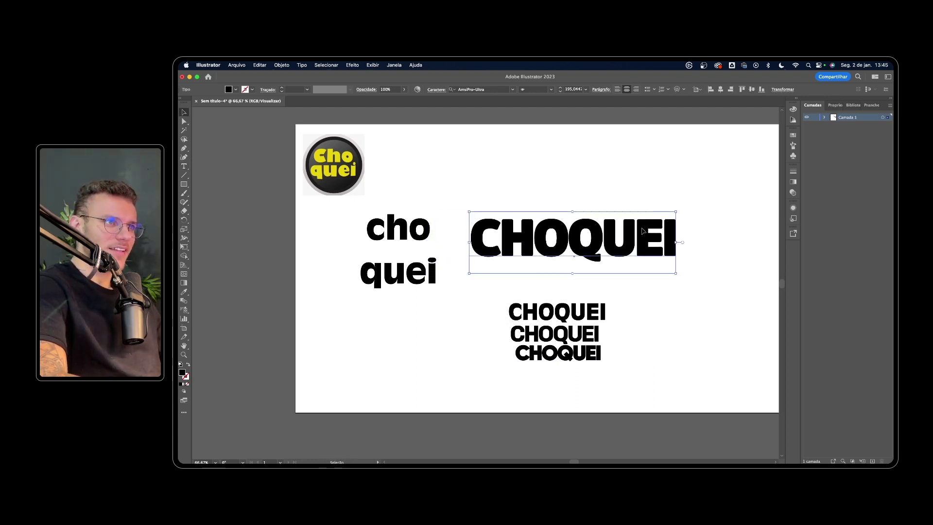
pyautogui.hotkey('ctrl', 'shift', 'a')
# Step: Try replacing the wordmark text with RIHAPPY, then revert it to CHOQUEI
pyautogui.hscroll(2, 629, 200)
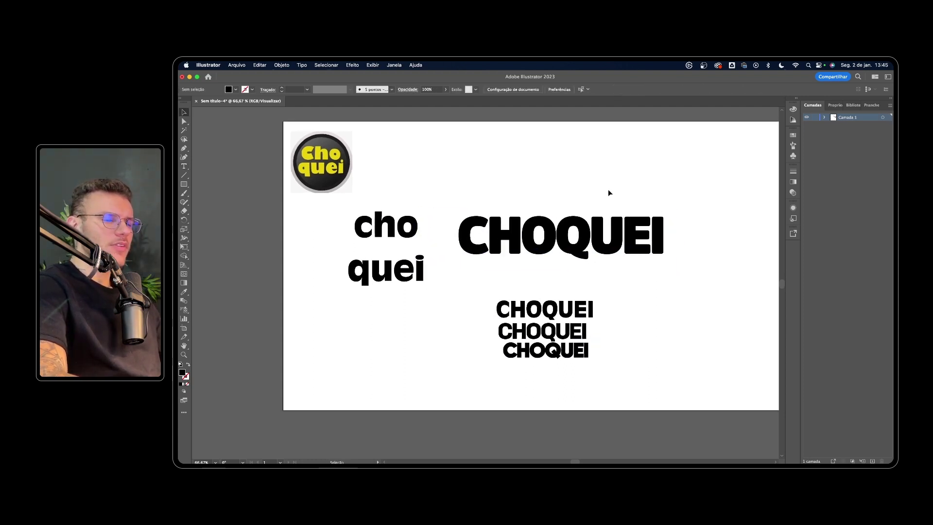
pyautogui.doubleClick(602, 232)
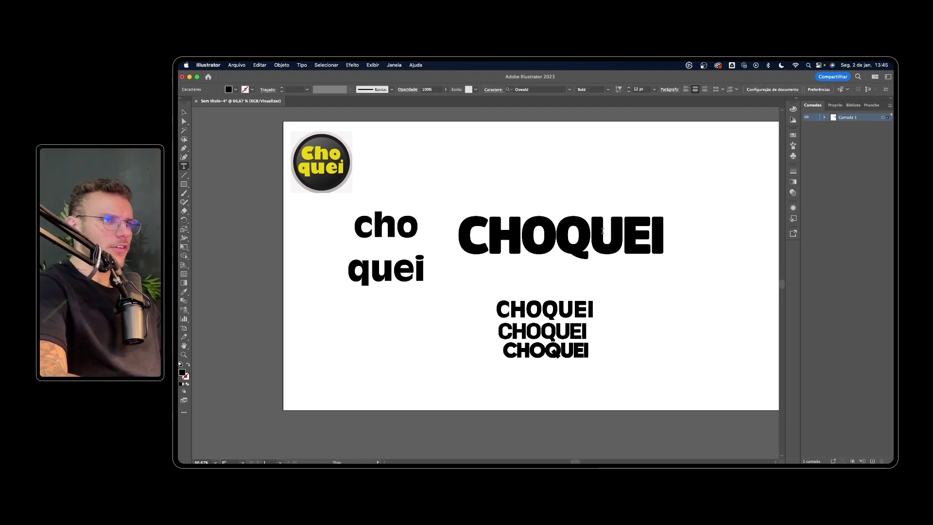
pyautogui.hotkey('ctrl', 'a')
pyautogui.write('RIHAPPY')
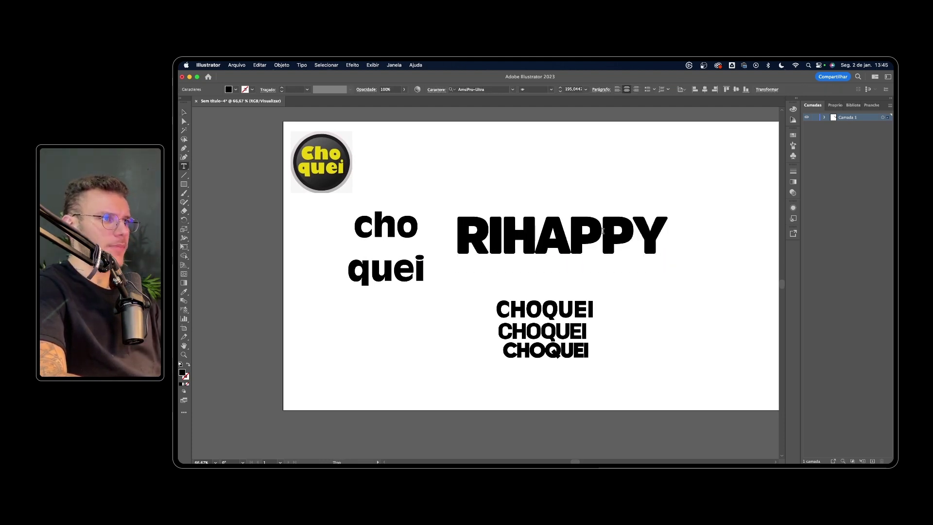
pyautogui.press('Escape')
pyautogui.click(614, 199)
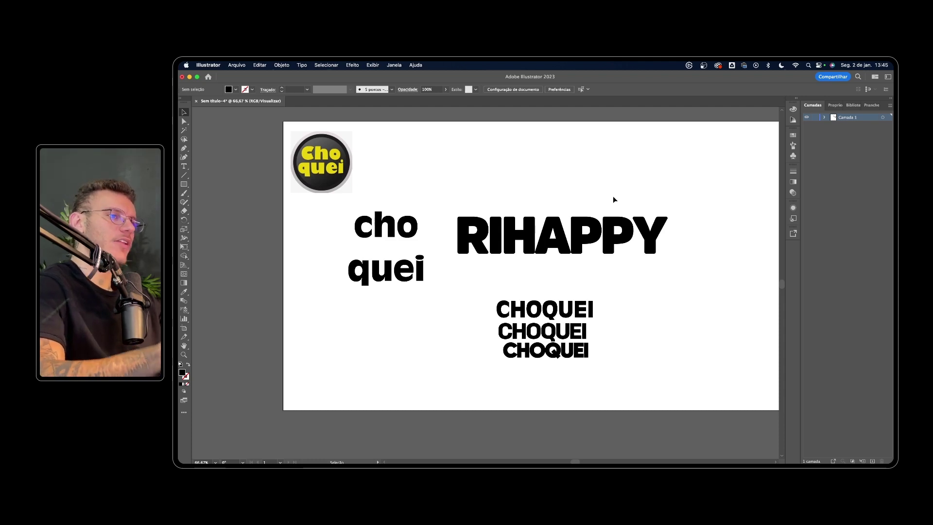
pyautogui.press('super+z')
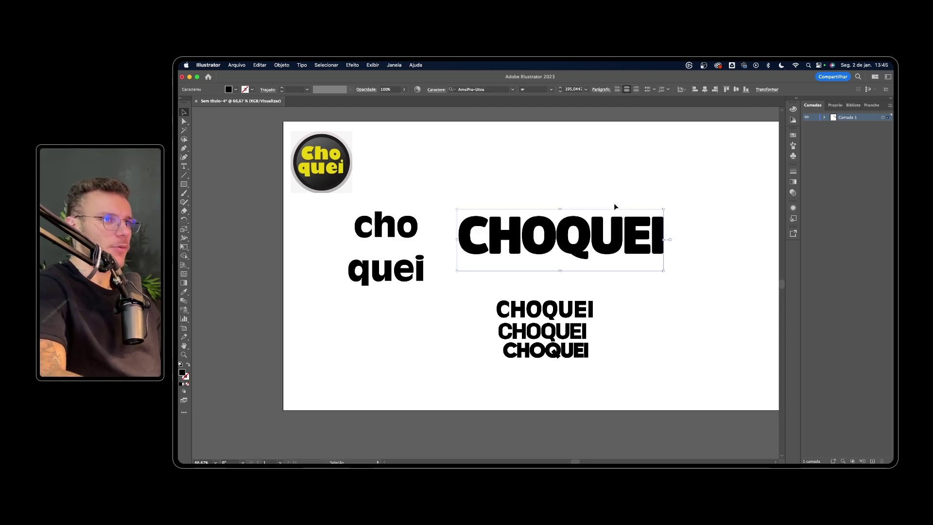
pyautogui.click(613, 203)
# Step: Delete the large single-line CHOQUEI and scale up the three-line CHOQUEI stack
pyautogui.click(615, 219)
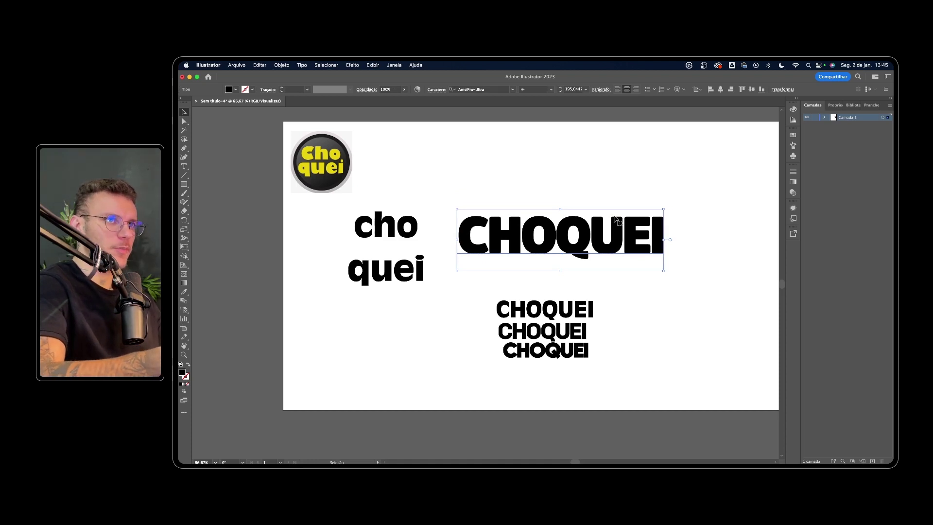
pyautogui.click(562, 189)
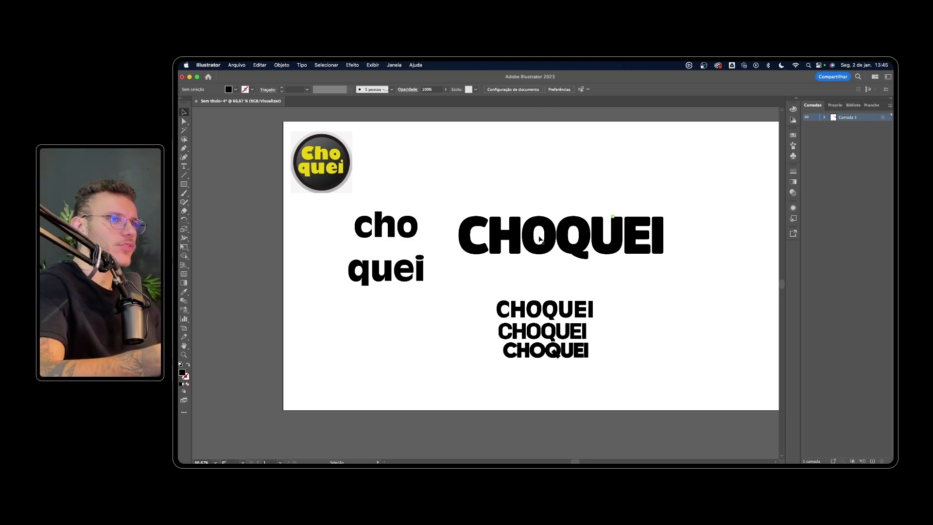
pyautogui.click(569, 234)
pyautogui.click(602, 188)
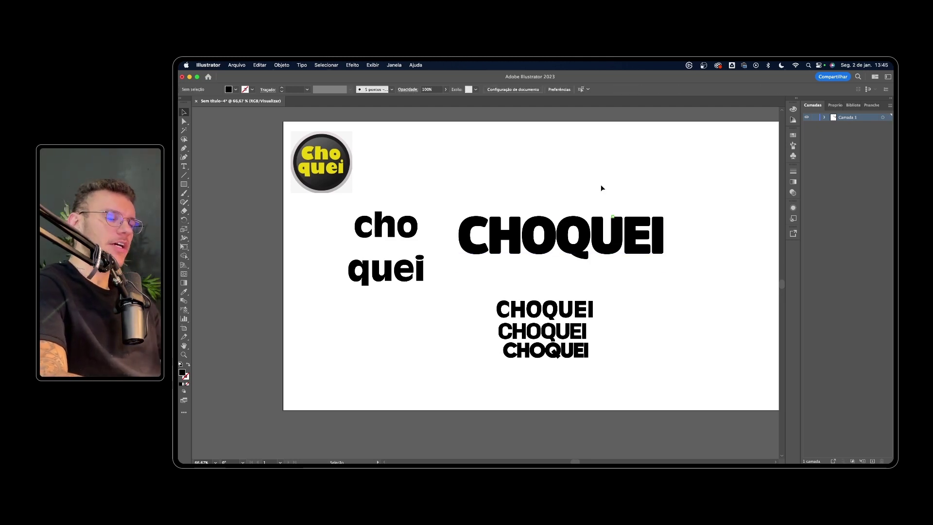
pyautogui.moveTo(619, 185); pyautogui.dragTo(713, 251)
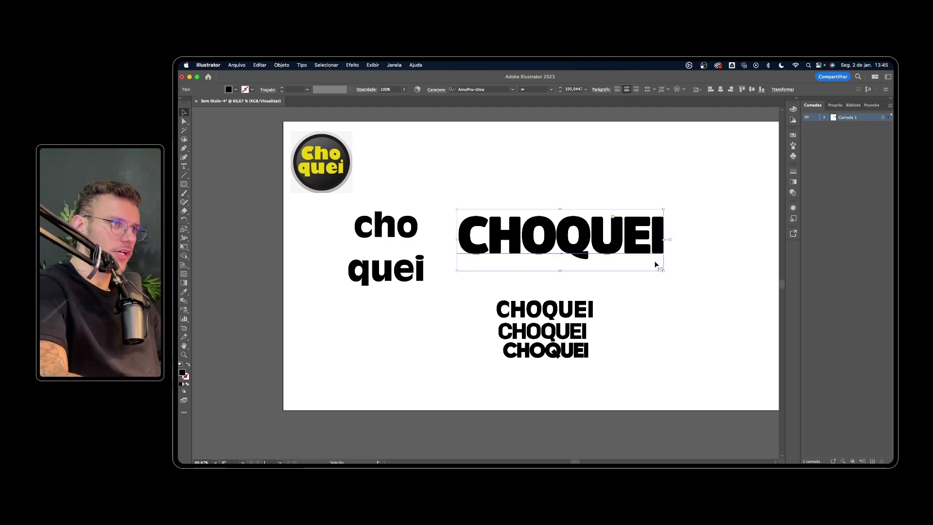
pyautogui.press('Delete')
pyautogui.click(582, 322)
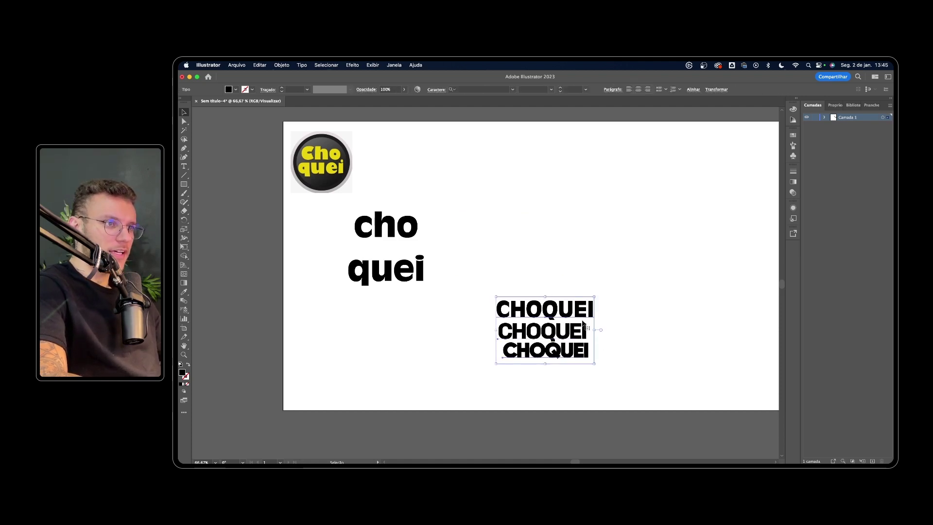
pyautogui.moveTo(594, 295)
pyautogui.mouseDown()
pyautogui.moveTo(653, 257)
pyautogui.moveTo(580, 226)
pyautogui.mouseUp()
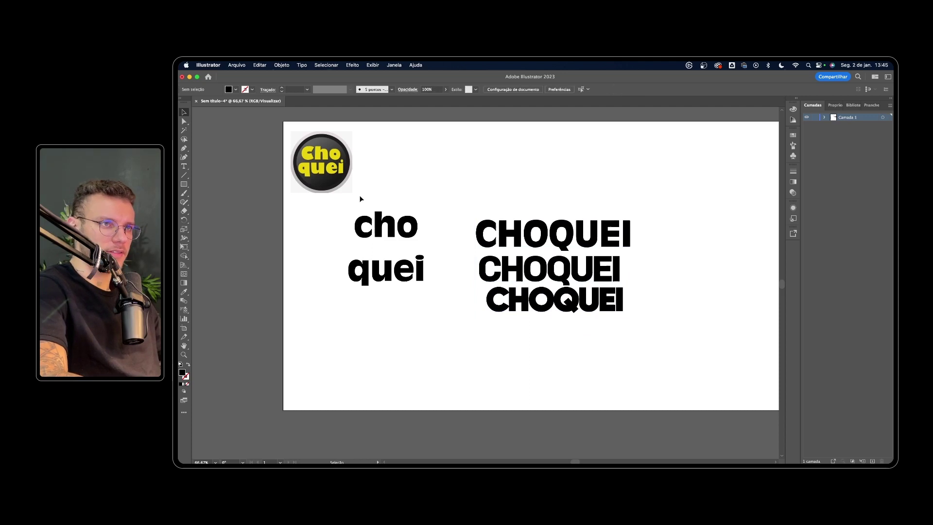
# Step: Settle the CHOQUEI stack in place and delete the stacked cho/quei text
pyautogui.moveTo(359, 195); pyautogui.dragTo(364, 275)
pyautogui.press('Delete')
pyautogui.click(527, 234)
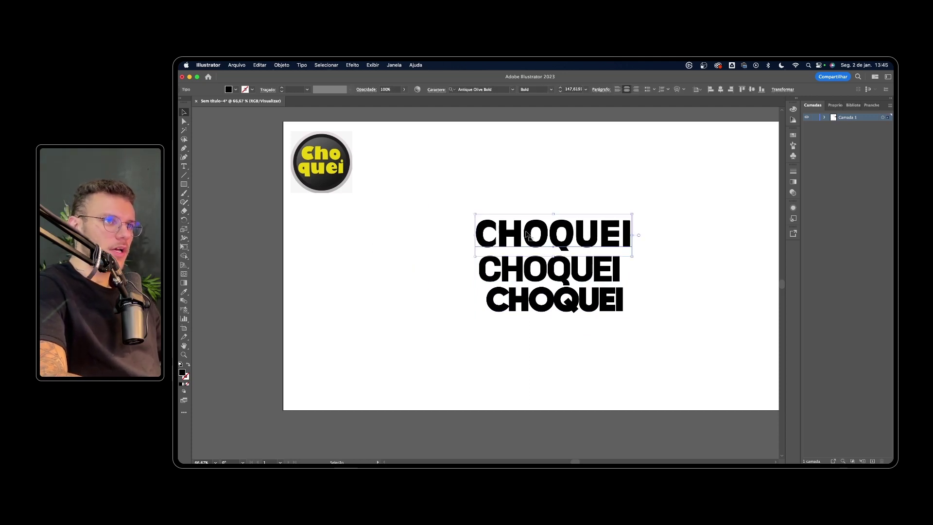
pyautogui.click(533, 206)
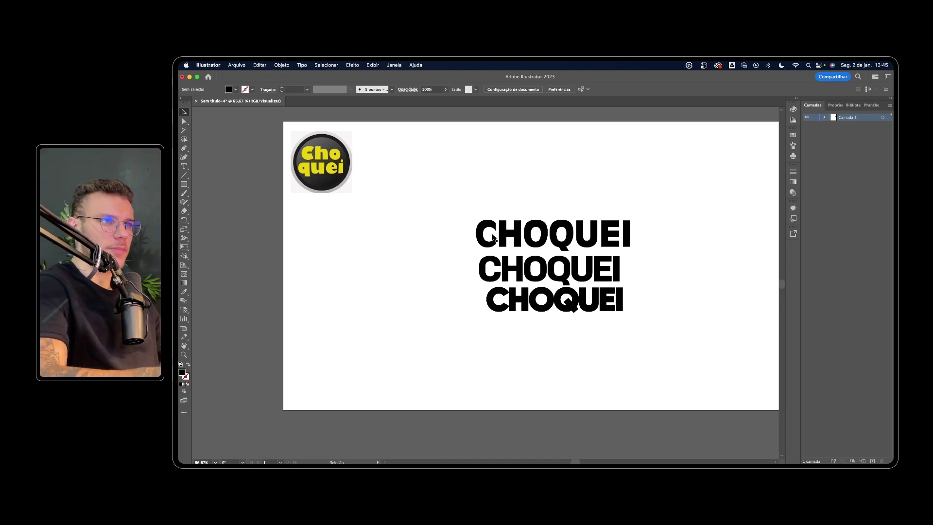
pyautogui.click(493, 238)
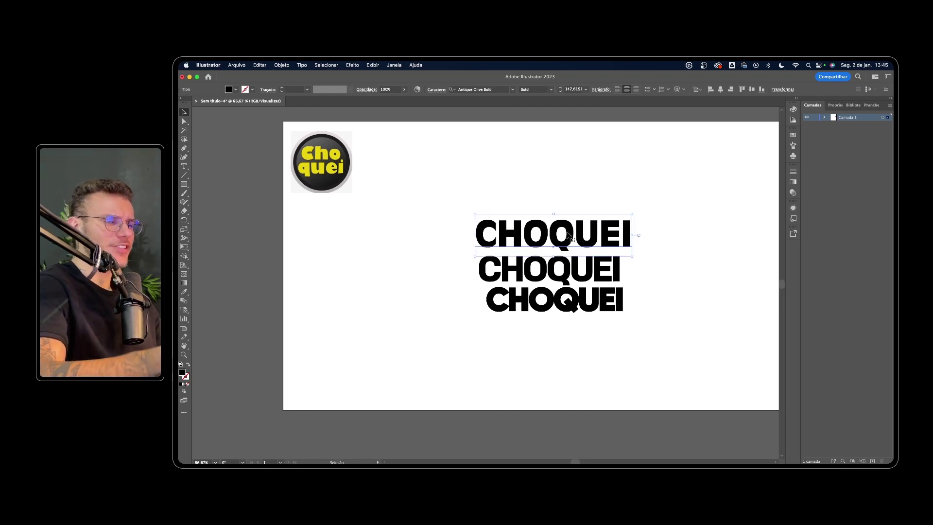
pyautogui.click(553, 188)
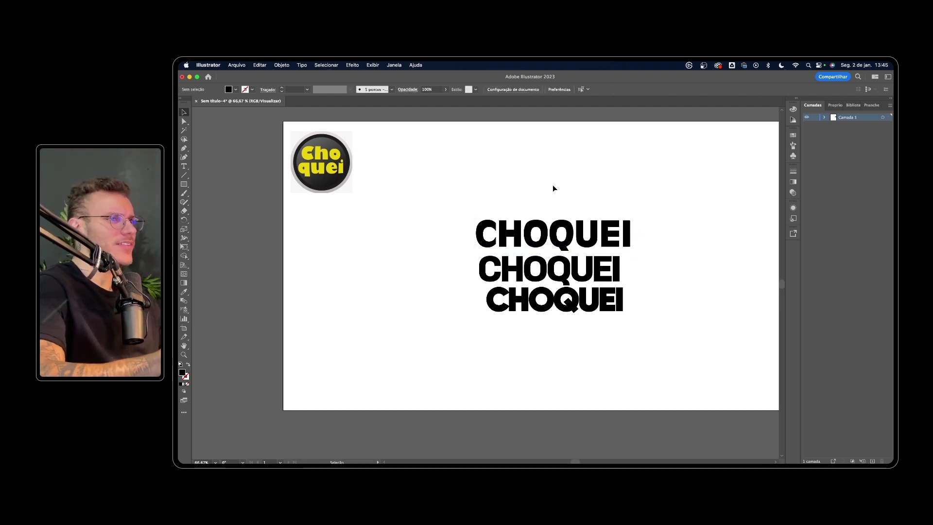
# Step: Delete one CHOQUEI line and move the top CHOQUEI up and to the left
pyautogui.doubleClick(567, 234)
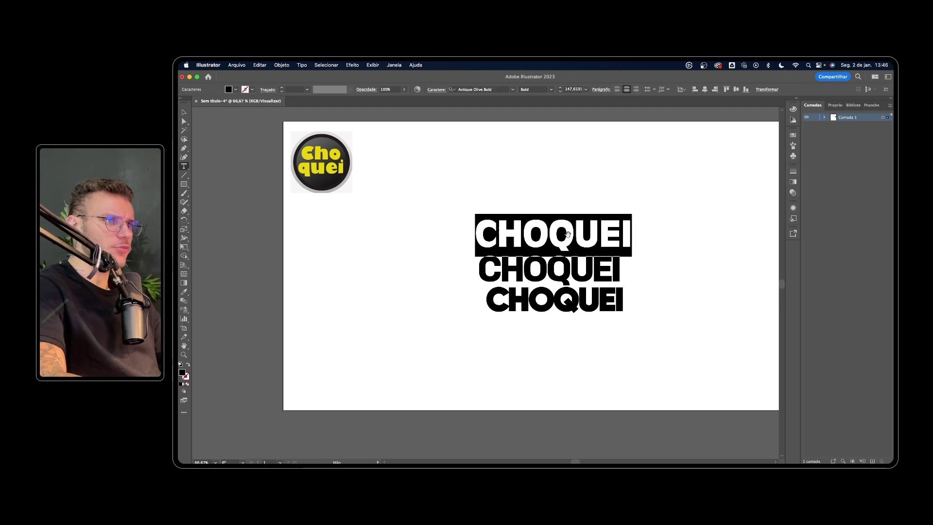
pyautogui.press('Escape')
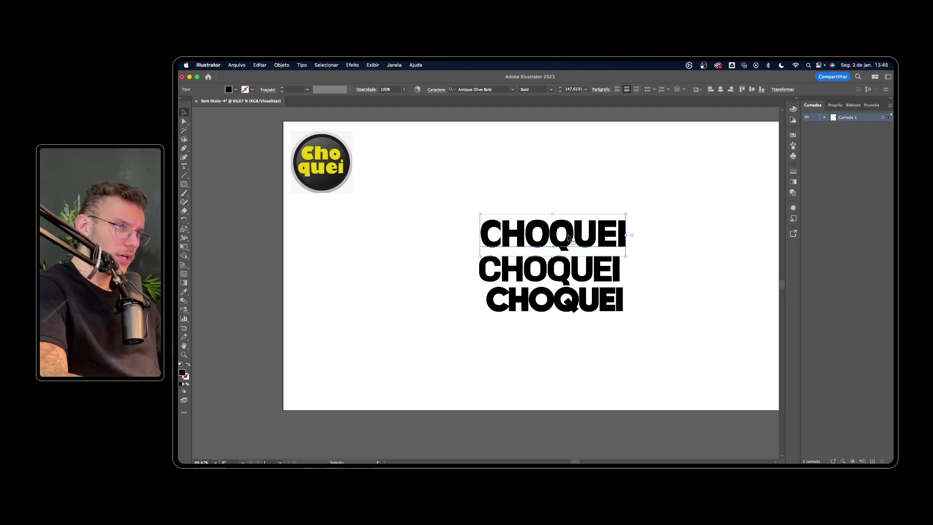
pyautogui.press('Delete')
pyautogui.moveTo(573, 273); pyautogui.dragTo(524, 257)
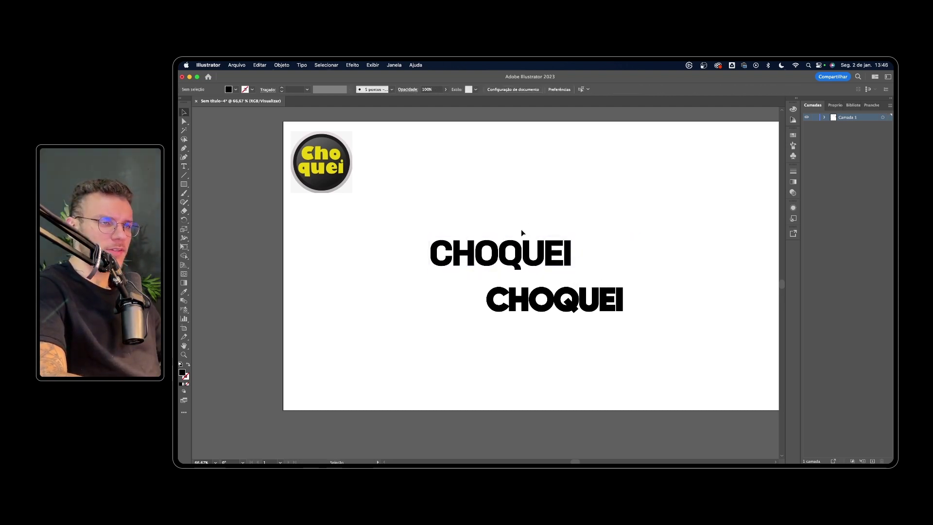
pyautogui.click(516, 254)
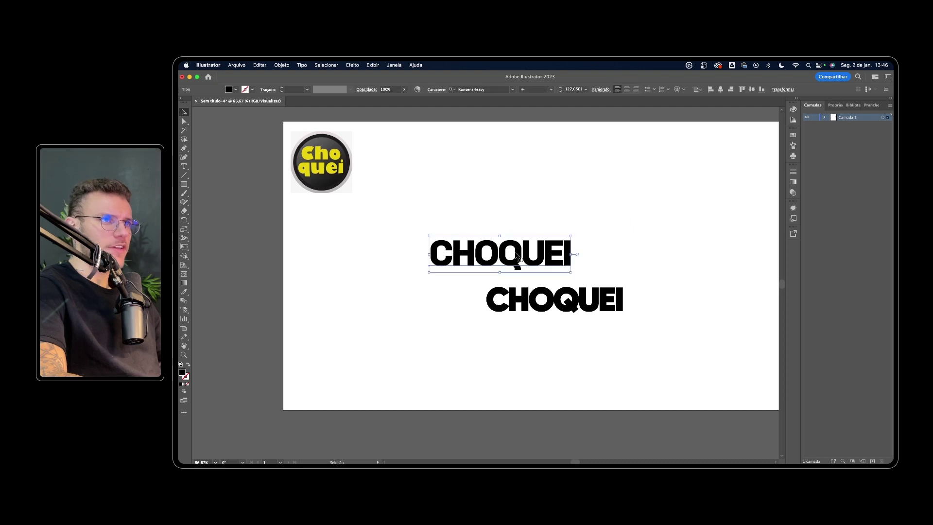
pyautogui.click(530, 187)
pyautogui.click(549, 272)
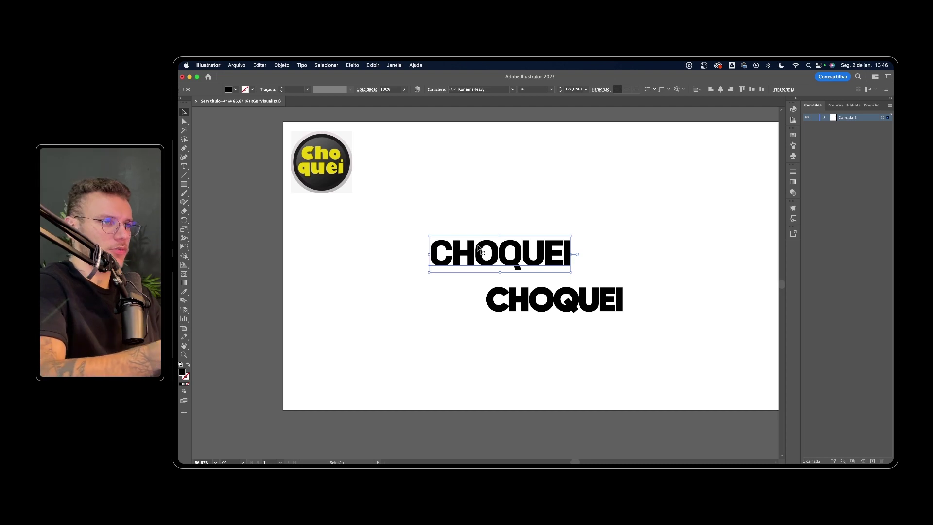
pyautogui.scroll(1, 494, 257)
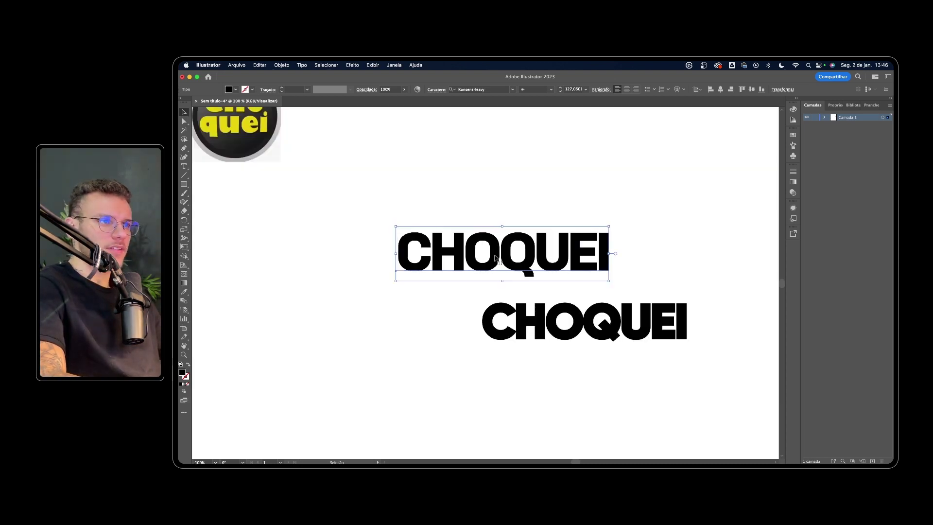
# Step: Align the two CHOQUEI lines, then delete the upper one
pyautogui.moveTo(495, 257); pyautogui.dragTo(554, 265)
pyautogui.moveTo(606, 318); pyautogui.dragTo(590, 313)
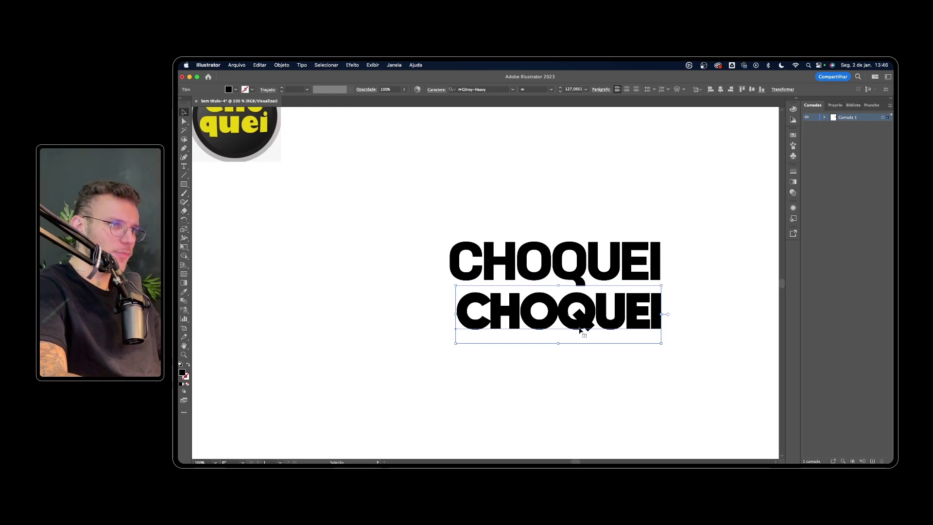
pyautogui.scroll(-1, 580, 330)
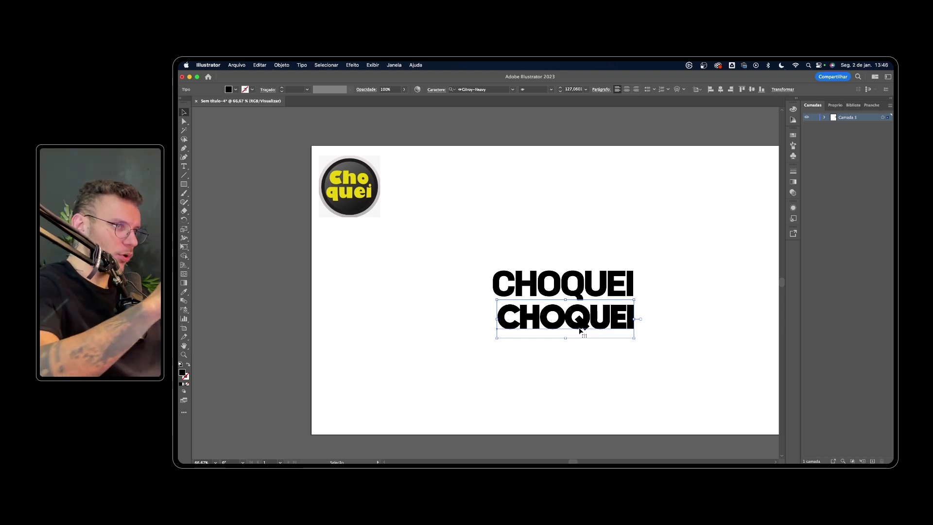
pyautogui.click(584, 297)
pyautogui.press('Delete')
# Step: Enlarge the remaining CHOQUEI wordmark
pyautogui.click(594, 315)
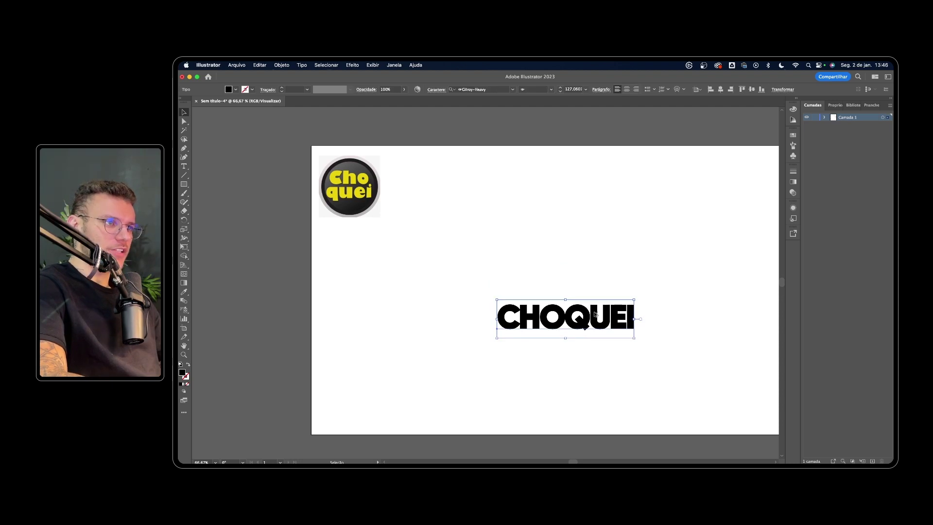
pyautogui.moveTo(636, 298); pyautogui.dragTo(713, 253)
pyautogui.hscroll(3, 680, 247)
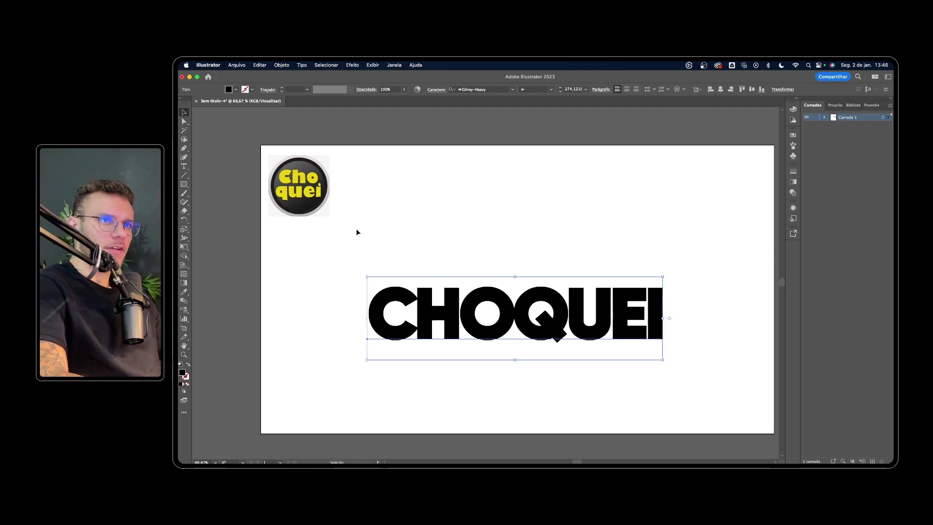
# Step: Shrink the CHOQUEI wordmark so it sits centred below the logo
pyautogui.moveTo(706, 366); pyautogui.dragTo(705, 363)
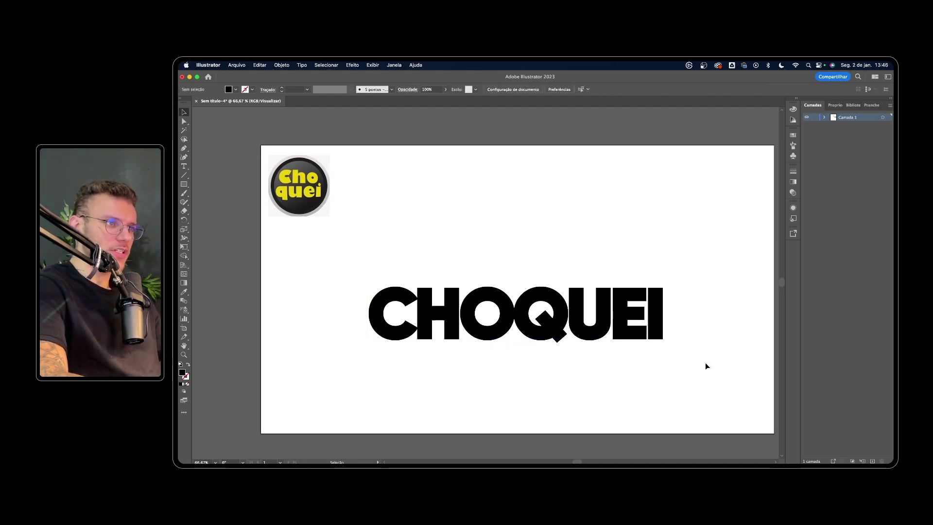
pyautogui.click(660, 316)
pyautogui.moveTo(664, 318); pyautogui.dragTo(645, 319)
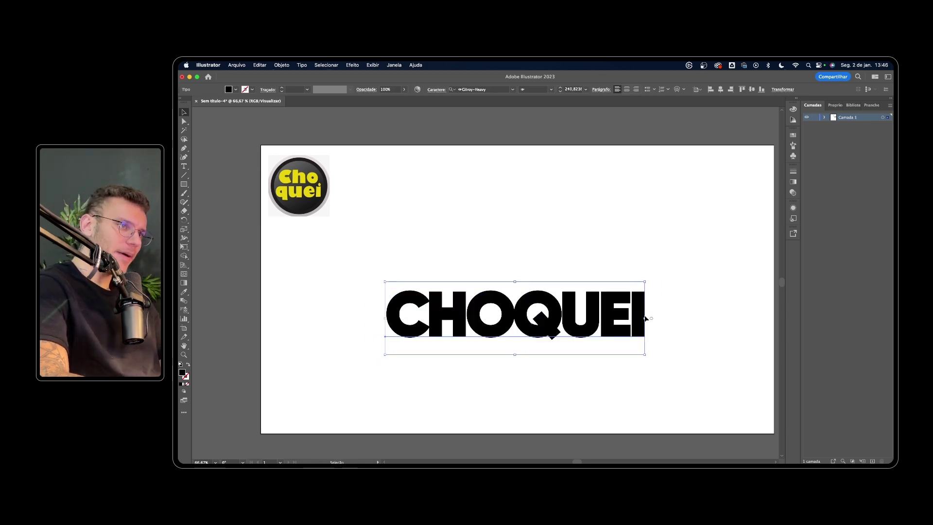
pyautogui.moveTo(602, 316)
pyautogui.mouseDown()
pyautogui.moveTo(613, 280)
pyautogui.moveTo(650, 332)
pyautogui.moveTo(568, 320)
pyautogui.mouseUp()
pyautogui.press('super+z')
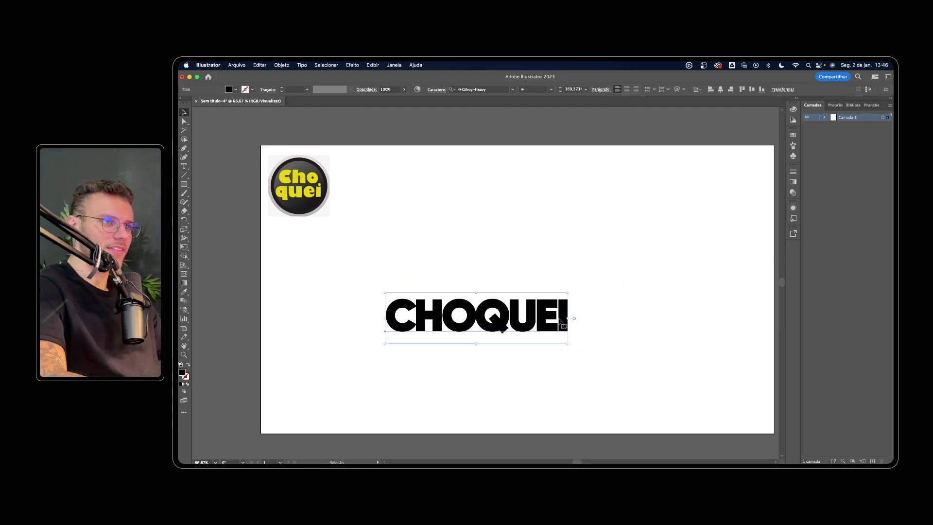
pyautogui.moveTo(566, 318); pyautogui.dragTo(607, 296)
pyautogui.click(502, 239)
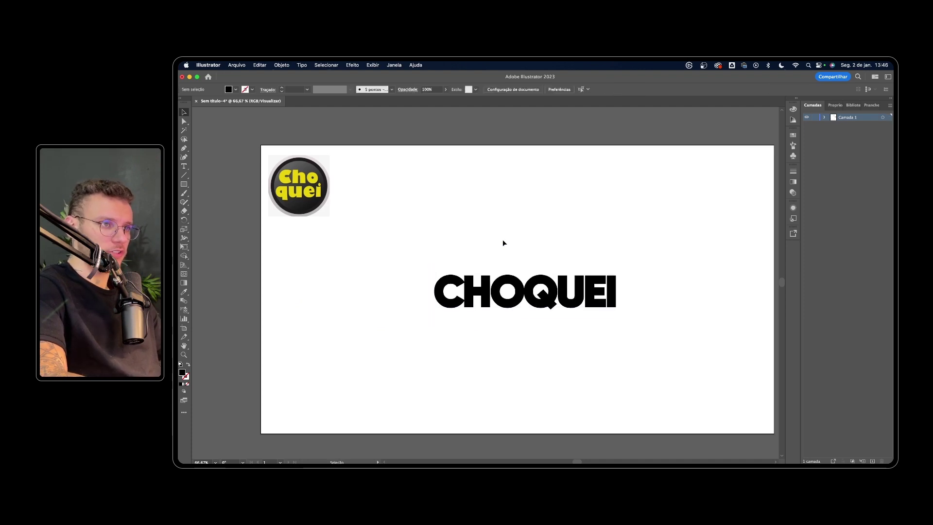
pyautogui.keyDown('alt'); pyautogui.scroll(1, 505, 252); pyautogui.keyUp('alt')
pyautogui.moveTo(472, 262); pyautogui.dragTo(567, 342)
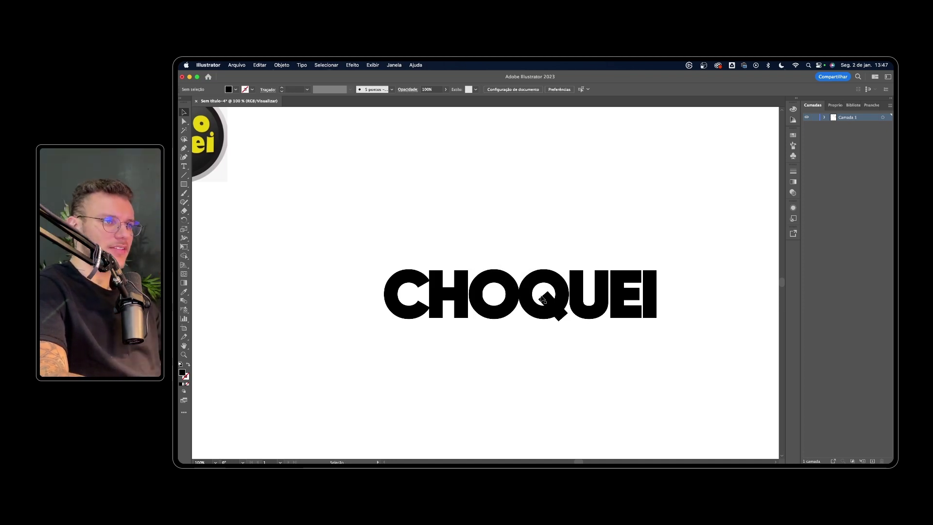
pyautogui.keyDown('alt'); pyautogui.scroll(-1, 543, 299); pyautogui.keyUp('alt')
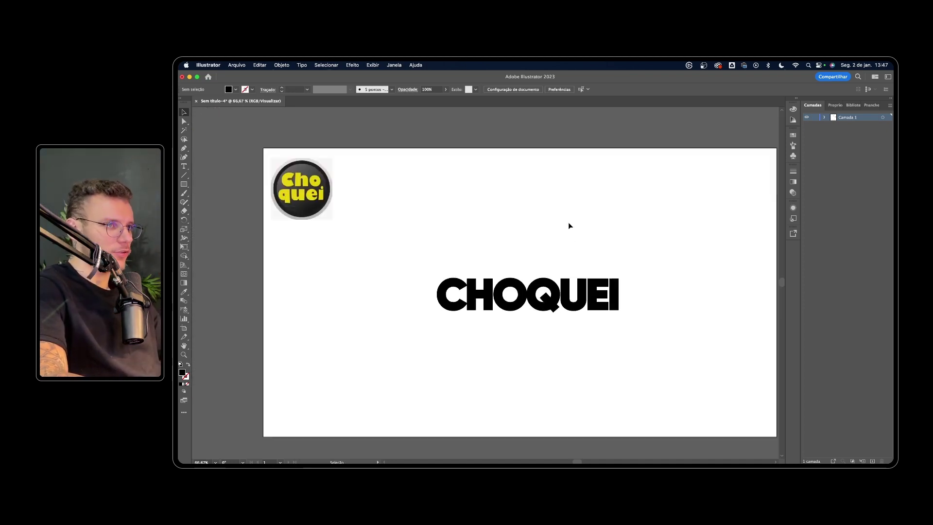
# Step: Try moving and enlarging the Choquei logo, then undo both changes
pyautogui.moveTo(318, 195)
pyautogui.mouseDown()
pyautogui.moveTo(500, 209)
pyautogui.moveTo(527, 246)
pyautogui.mouseUp()
pyautogui.moveTo(504, 216); pyautogui.dragTo(509, 222)
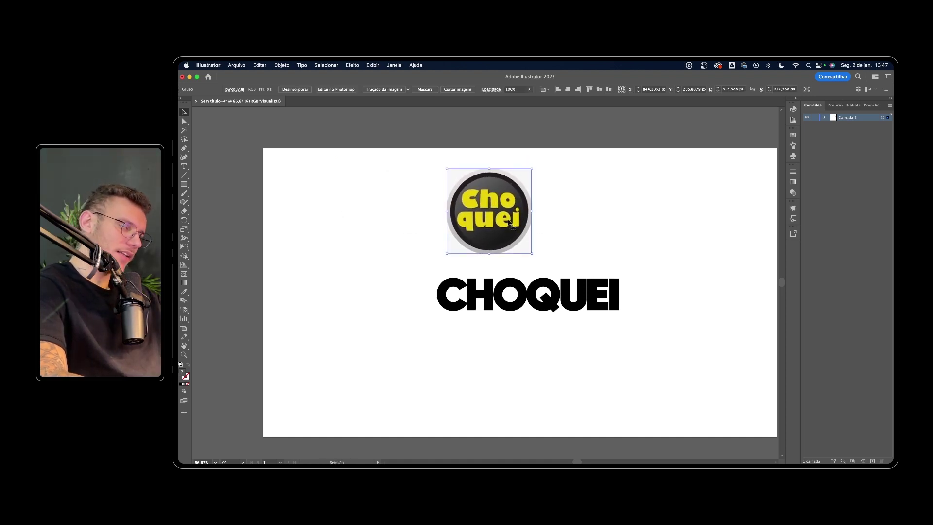
pyautogui.hotkey('ctrl', 'z')
pyautogui.hotkey('ctrl', 'z')
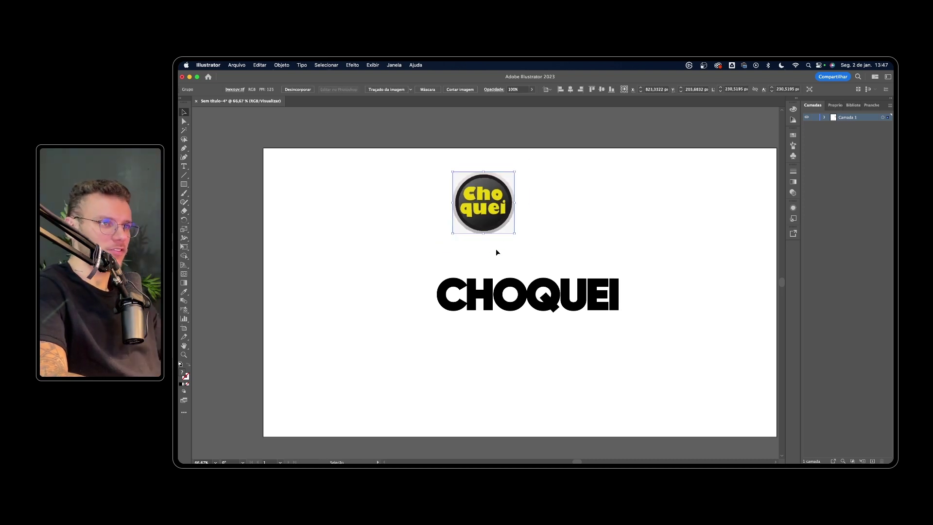
pyautogui.hotkey('ctrl', 'z')
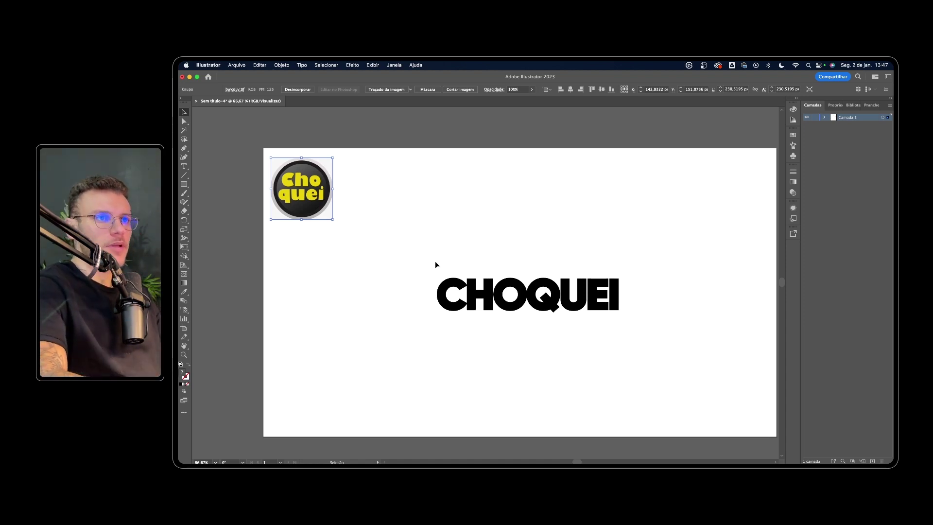
# Step: Drag a copy of the CHOQUEI wordmark out to the left
pyautogui.moveTo(436, 262); pyautogui.dragTo(681, 339)
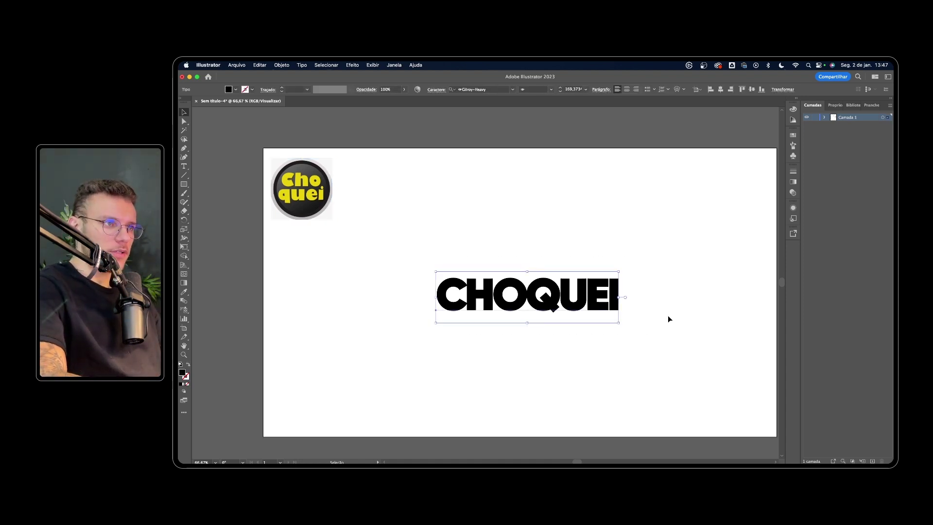
pyautogui.scroll(-3, 667, 315)
pyautogui.moveTo(576, 261)
pyautogui.mouseDown()
pyautogui.moveTo(324, 256)
pyautogui.moveTo(340, 257)
pyautogui.mouseUp()
# Step: Convert the large CHOQUEI to outlines, then enter and exit its letter group
pyautogui.hotkey('ctrl', 'shift', 'o')
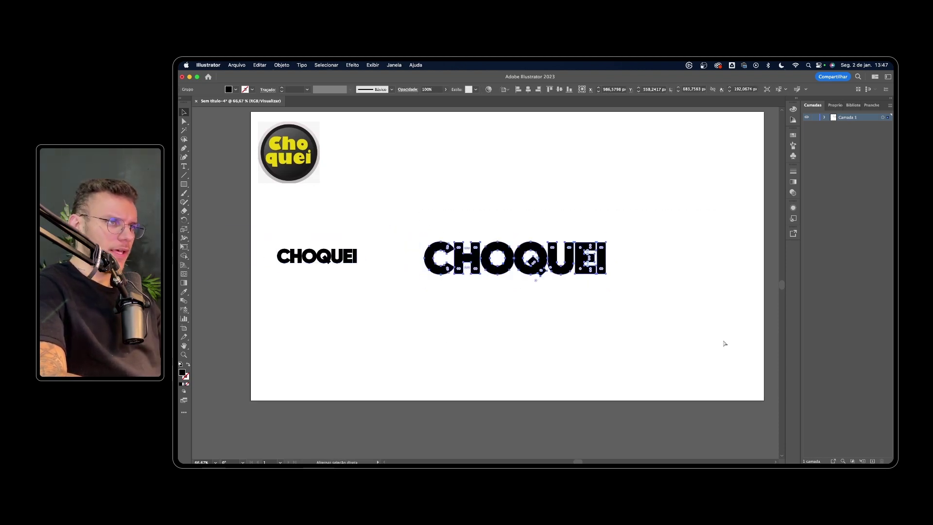
pyautogui.click(723, 344)
pyautogui.scroll(2, 539, 267)
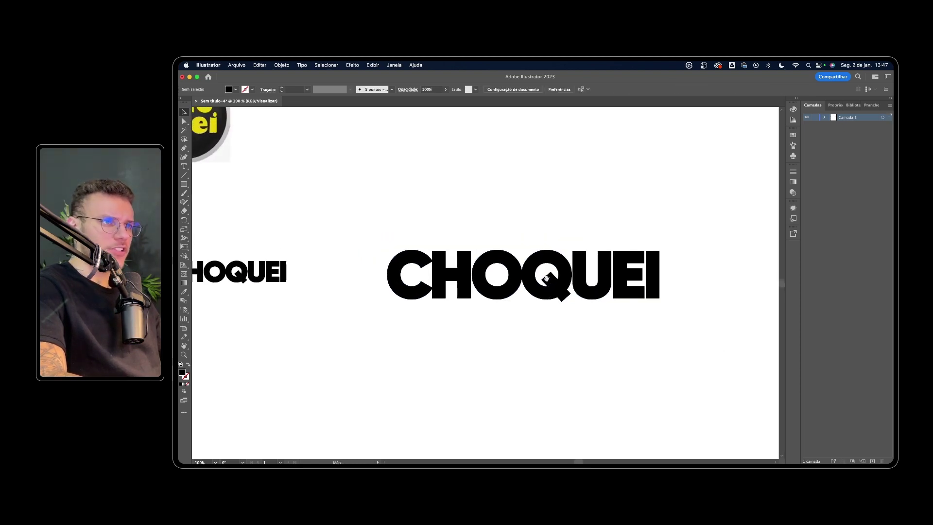
pyautogui.scroll(1, 563, 278)
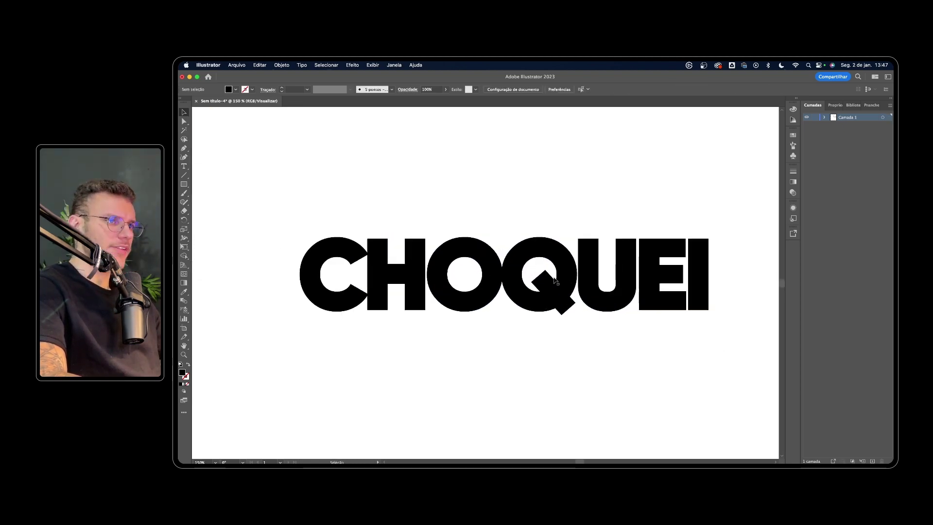
pyautogui.scroll(-1, 546, 185)
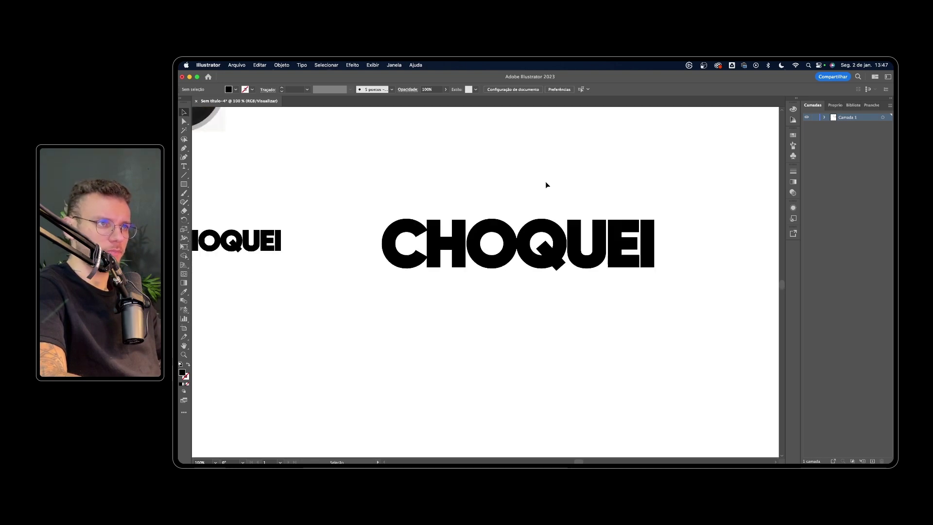
pyautogui.scroll(1, 563, 195)
pyautogui.doubleClick(662, 282)
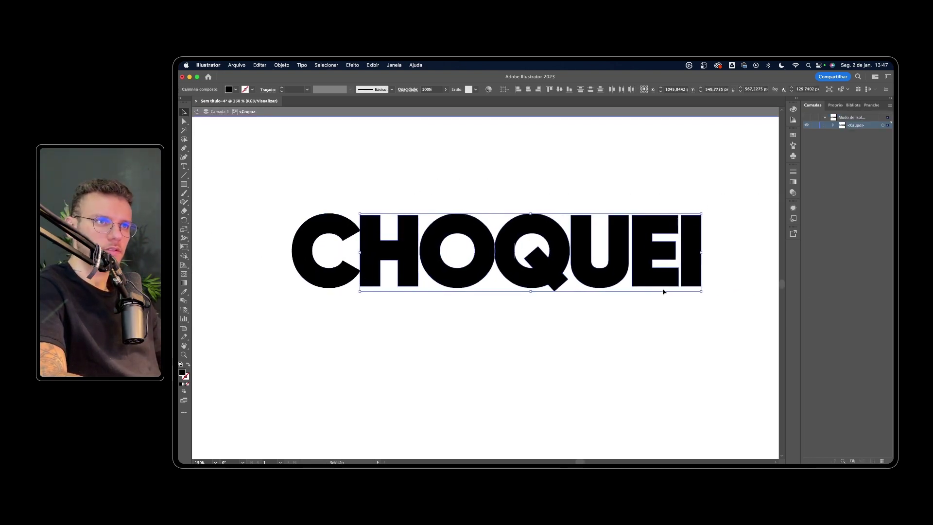
pyautogui.click(743, 349)
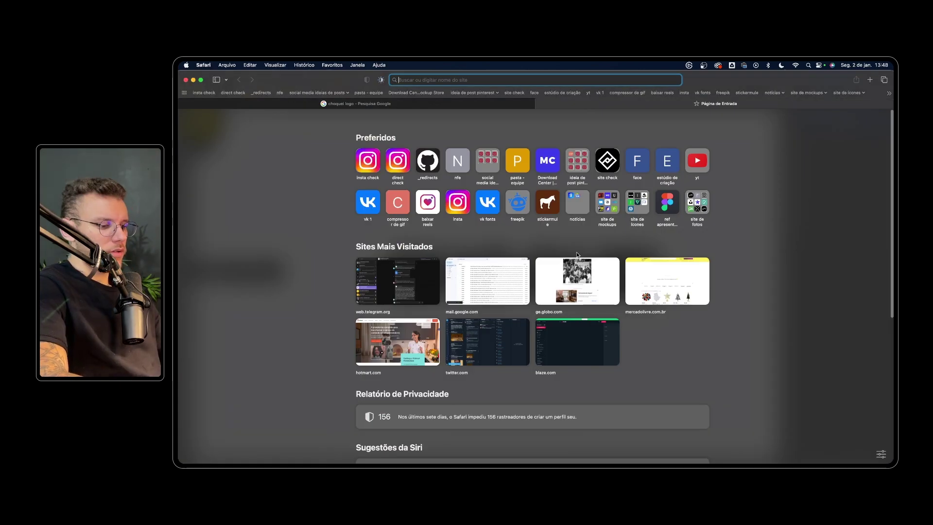
# Step: Load flaticon.com, dismiss the Google prompt, and choose email sign-in
pyautogui.write('flaticon.com')
pyautogui.press('Return')
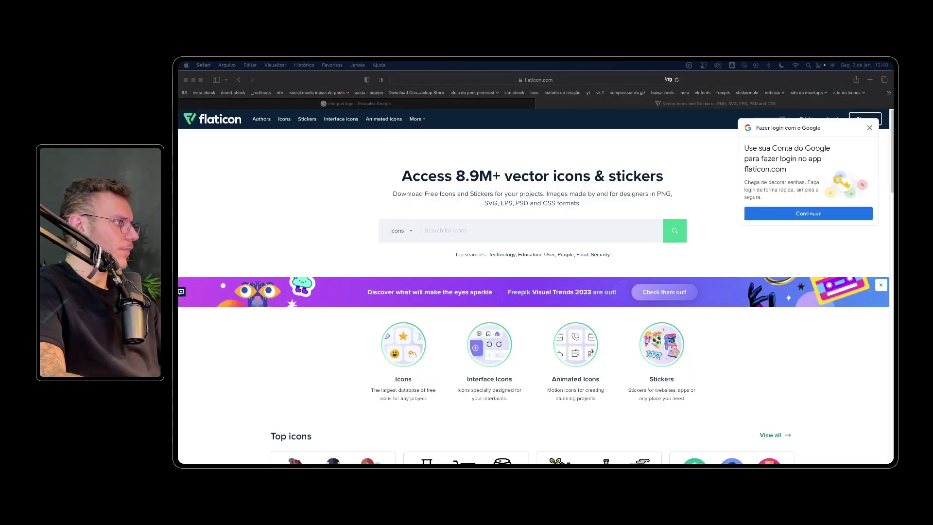
pyautogui.click(868, 128)
pyautogui.click(833, 118)
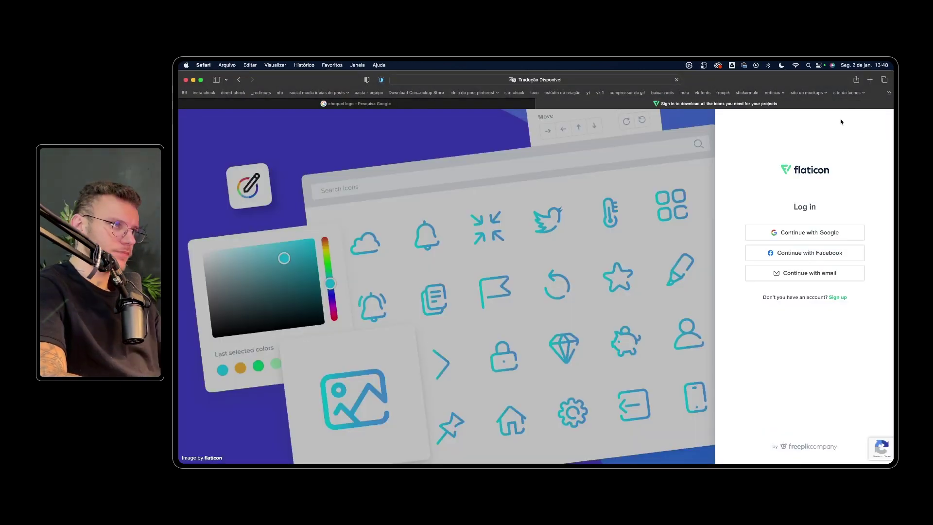
pyautogui.click(810, 270)
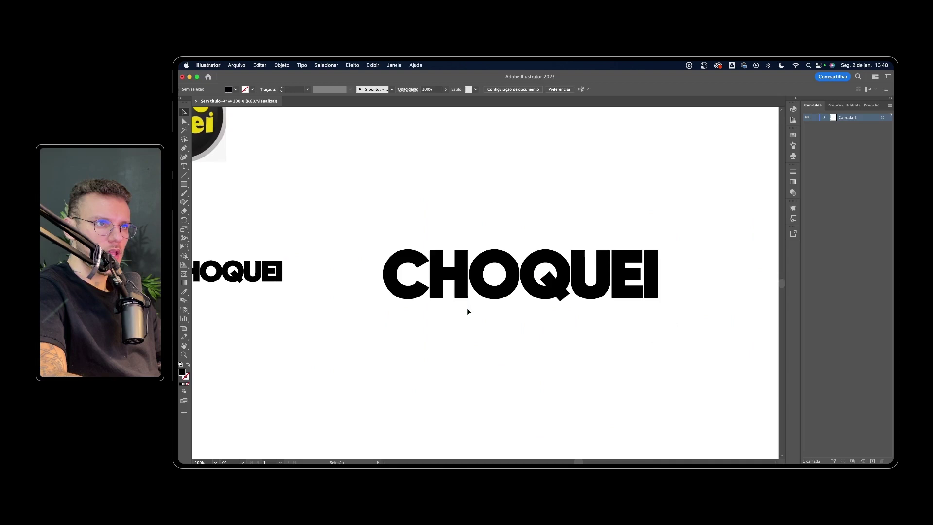
# Step: Drag the Q counter's anchors into a pointed wedge, then pull it back to a small notch
pyautogui.scroll(2, 546, 275)
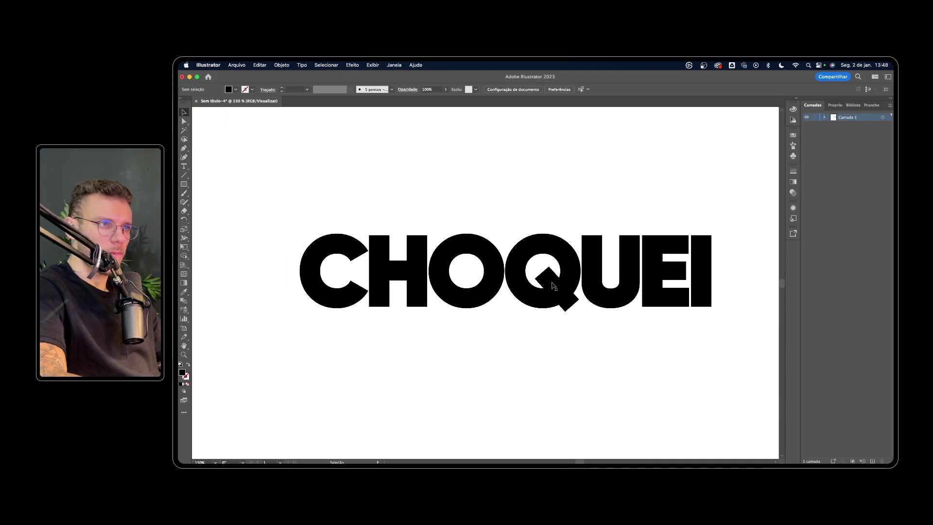
pyautogui.press('a')
pyautogui.scroll(3, 547, 271)
pyautogui.click(578, 286)
pyautogui.moveTo(564, 303); pyautogui.dragTo(553, 257)
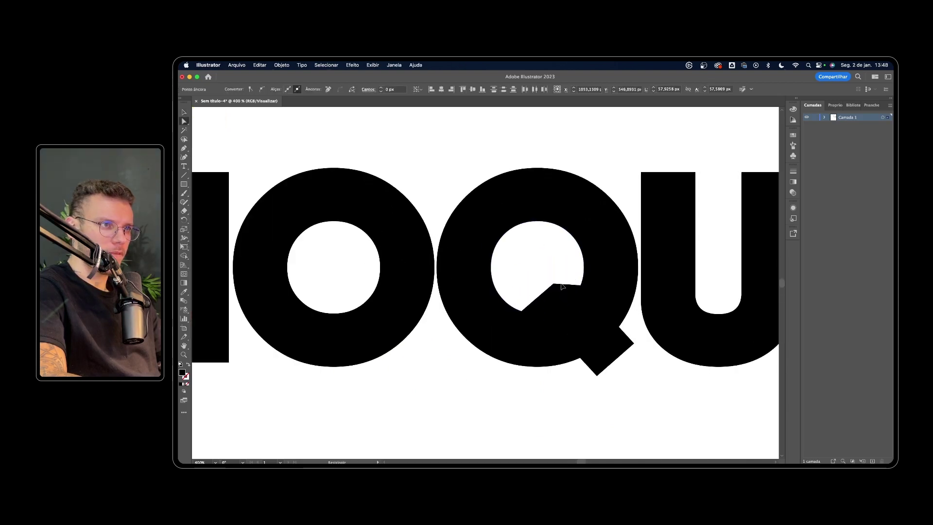
pyautogui.scroll(2, 575, 296)
pyautogui.moveTo(488, 284); pyautogui.dragTo(542, 239)
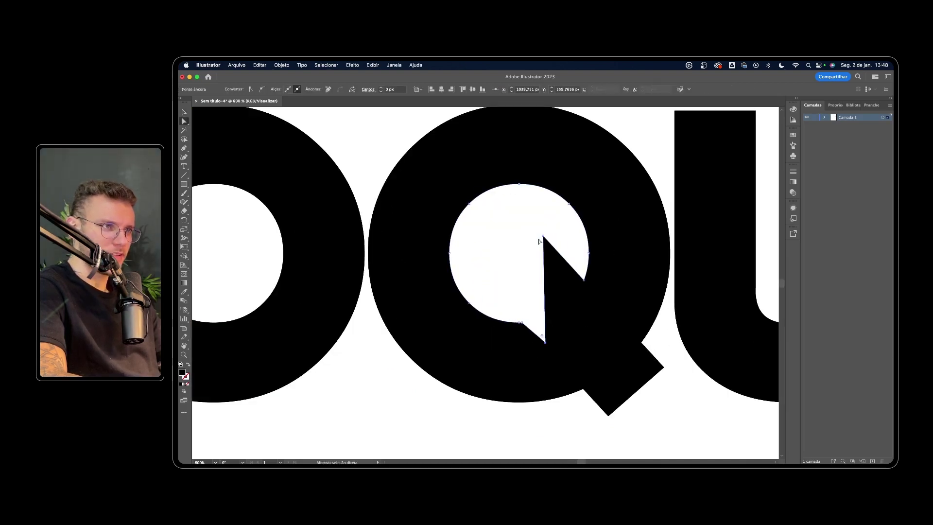
pyautogui.scroll(-3, 545, 237)
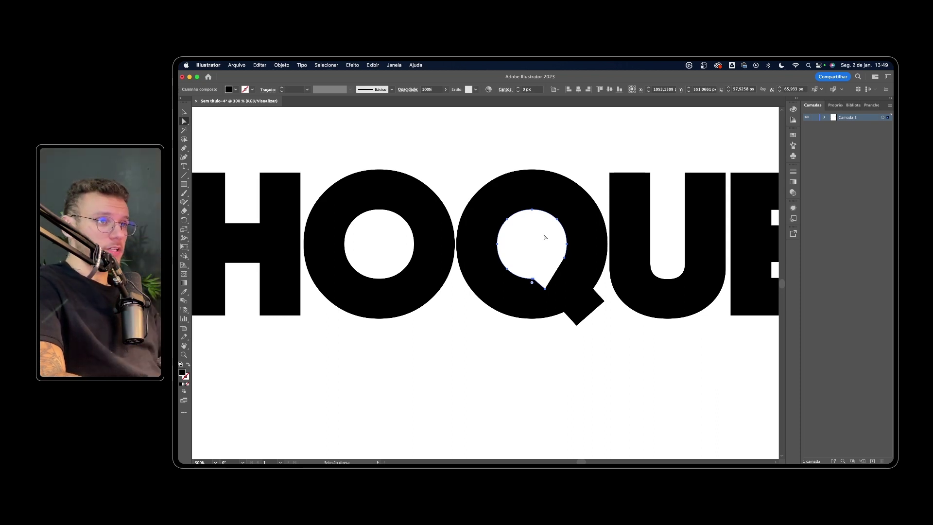
pyautogui.scroll(-3, 587, 219)
pyautogui.press('v')
pyautogui.click(619, 178)
# Step: Reselect the Q's inner counter and undo back to the circle with a notch
pyautogui.scroll(1, 543, 225)
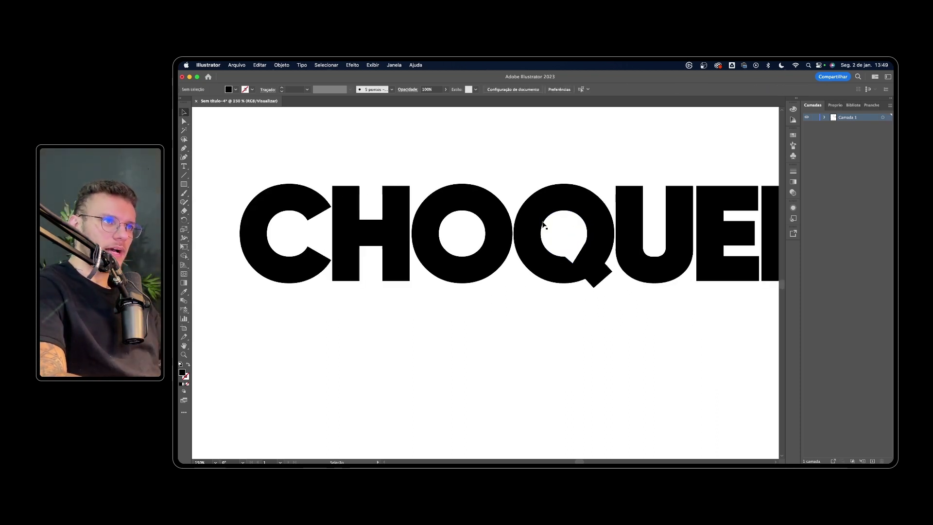
pyautogui.scroll(1, 579, 244)
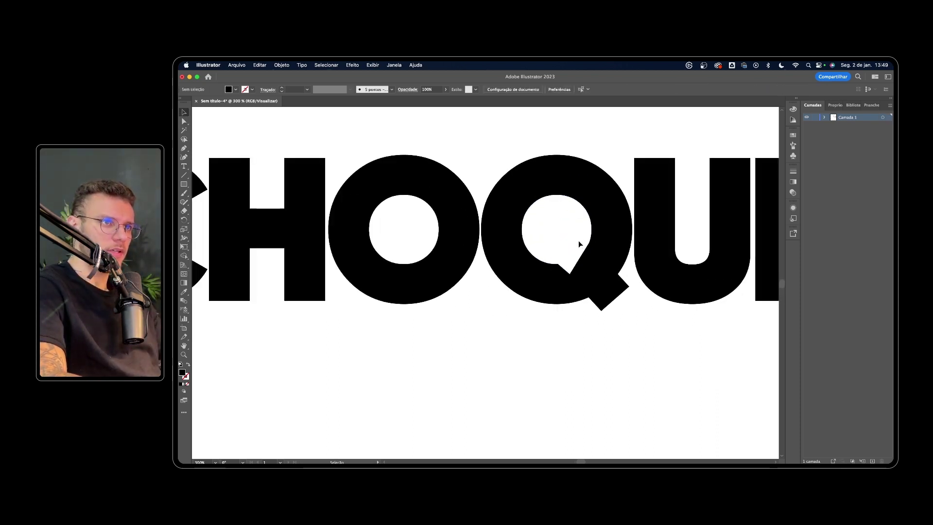
pyautogui.click(591, 242)
pyautogui.scroll(-1, 591, 242)
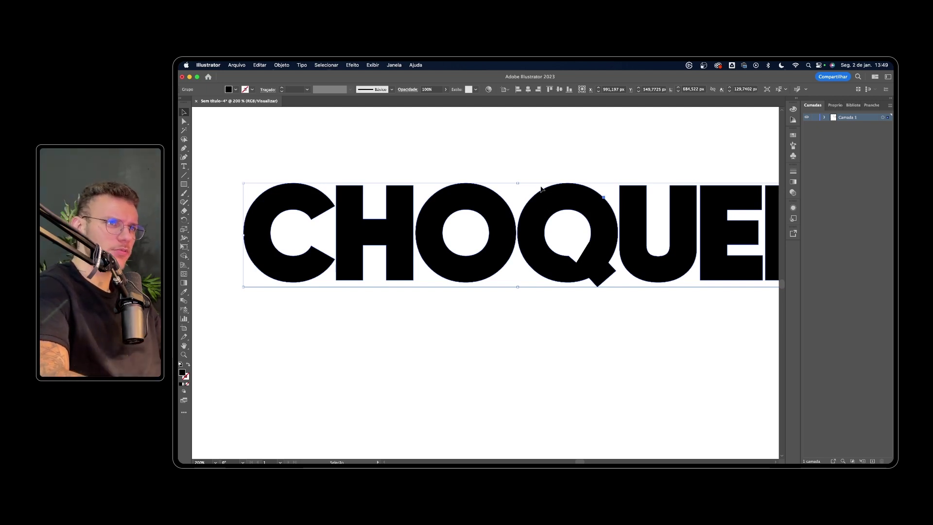
pyautogui.scroll(-1, 541, 179)
pyautogui.click(555, 181)
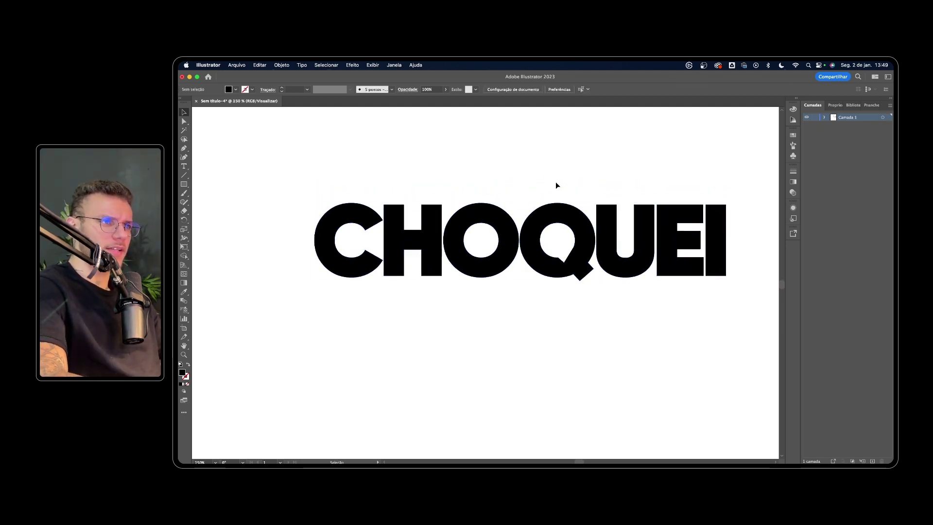
pyautogui.scroll(1, 575, 248)
pyautogui.click(574, 248)
pyautogui.scroll(2, 574, 245)
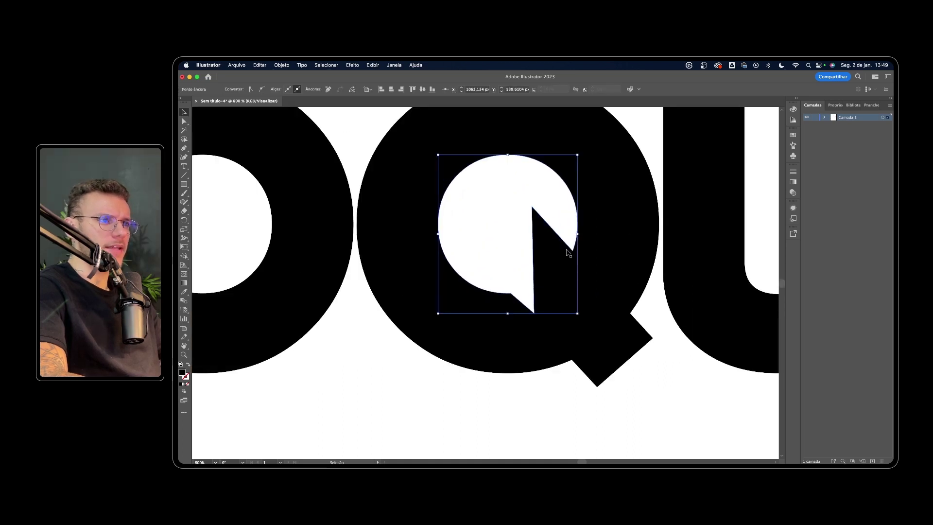
pyautogui.scroll(-1, 488, 206)
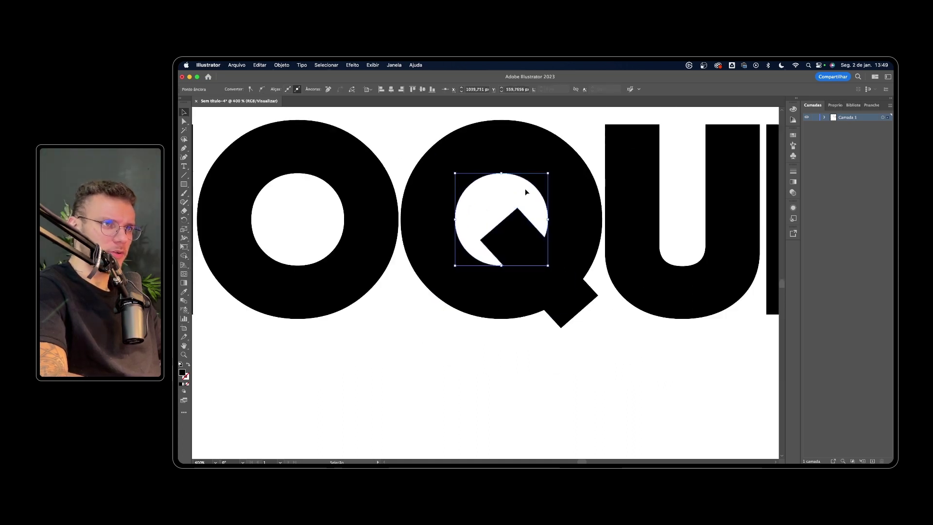
pyautogui.scroll(1, 489, 223)
pyautogui.press('super+z')
pyautogui.press('super+z')
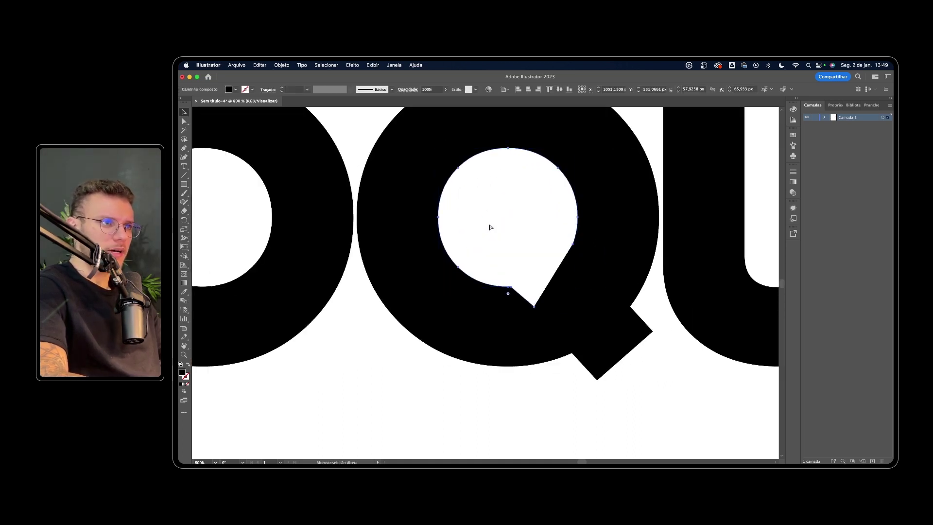
# Step: Compare against the Flaticon dialogue icons in Safari, then return to Illustrator
pyautogui.scroll(-1, 489, 224)
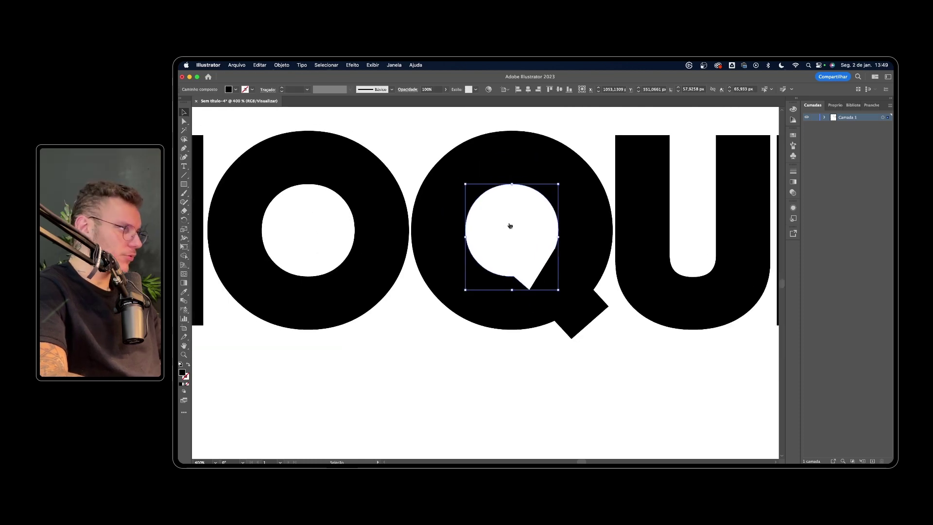
pyautogui.press('super+Tab')
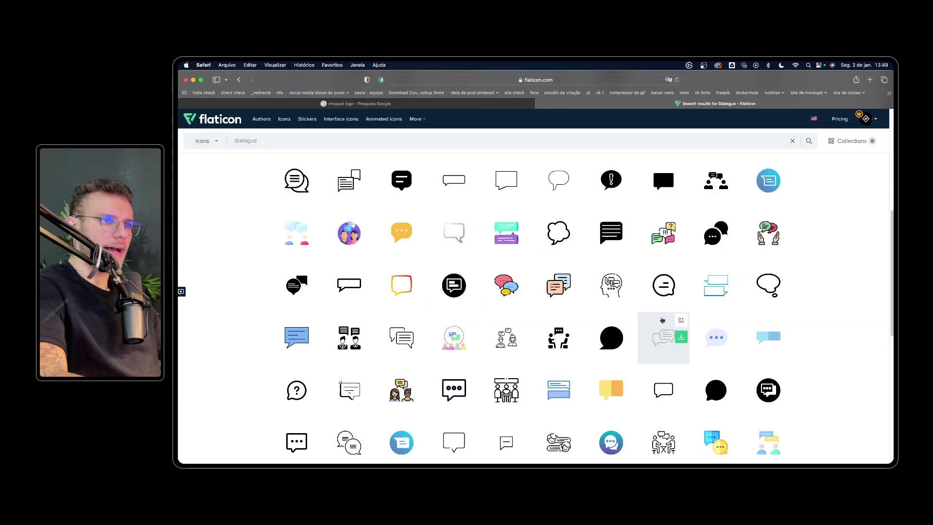
pyautogui.scroll(-3, 563, 281)
pyautogui.press('super+Tab')
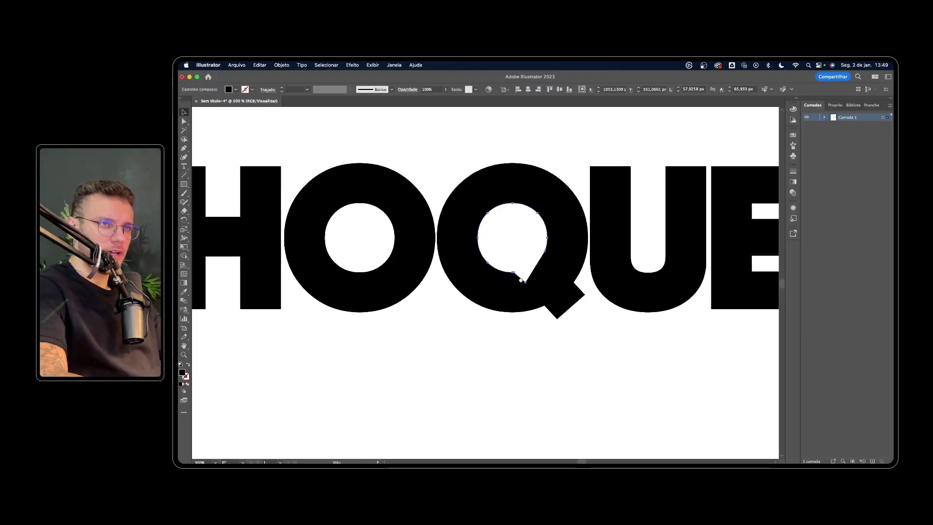
pyautogui.scroll(2, 491, 260)
pyautogui.press('super+minus')
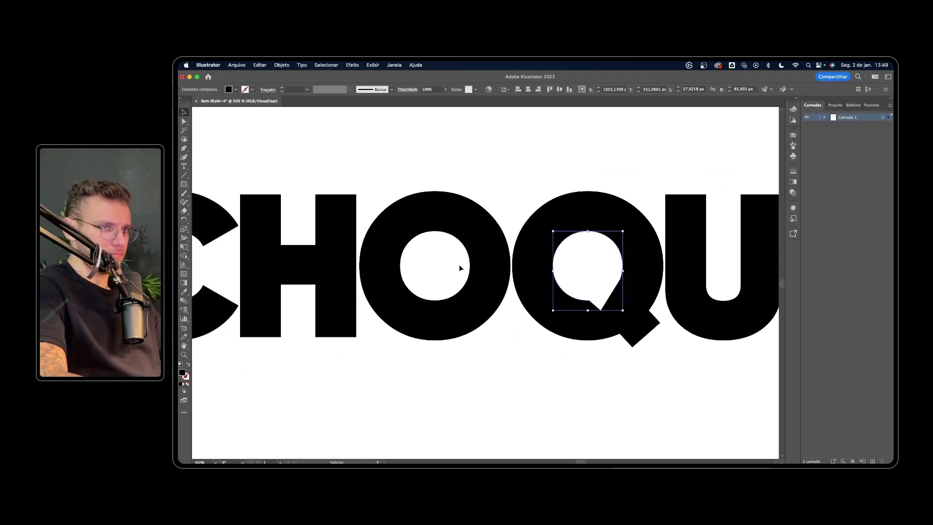
pyautogui.press('super+minus')
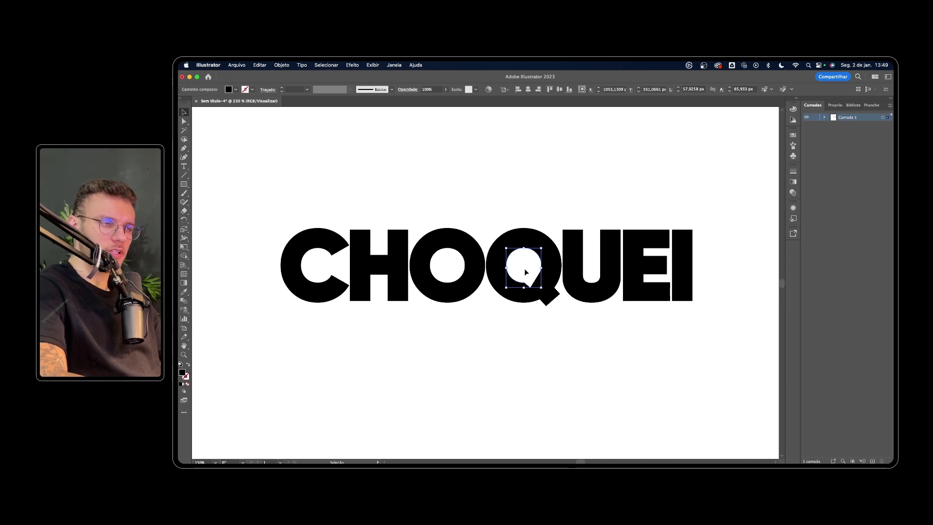
pyautogui.scroll(2, 523, 260)
pyautogui.click(550, 184)
pyautogui.scroll(-3, 549, 183)
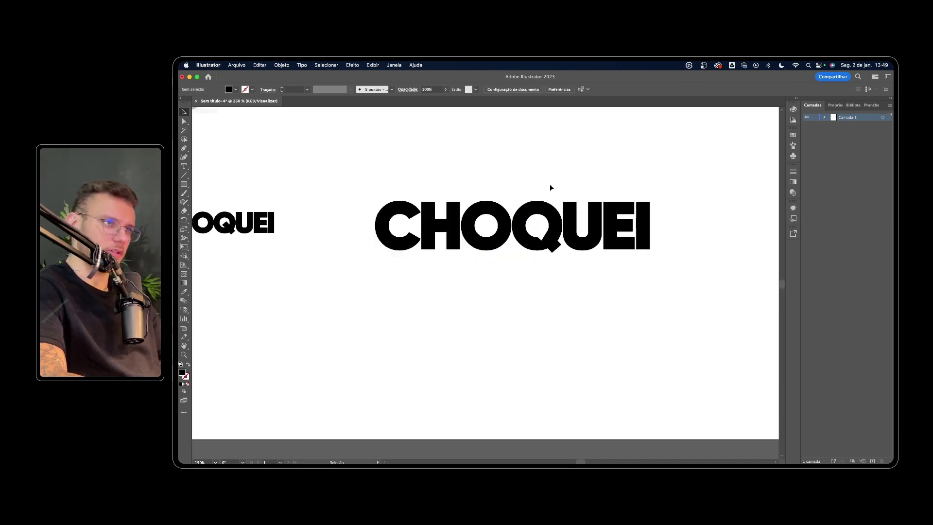
pyautogui.doubleClick(488, 211)
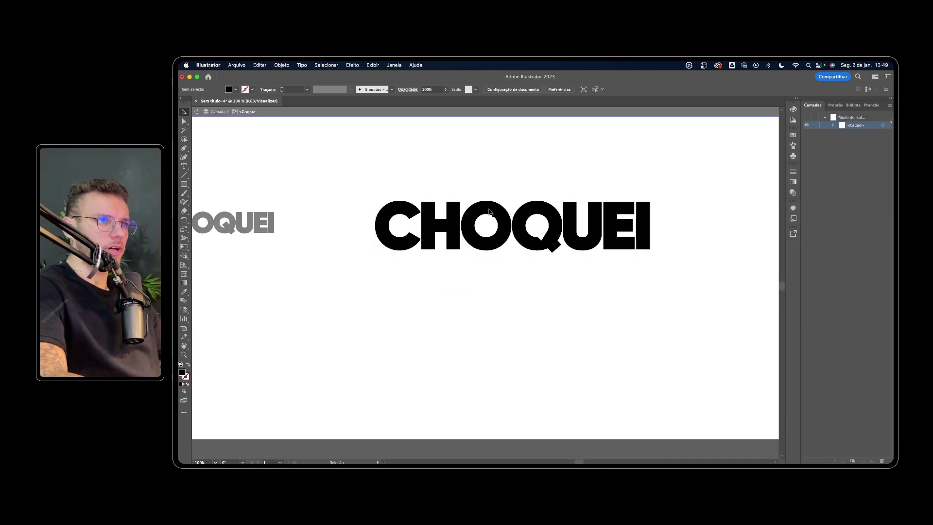
pyautogui.press('a')
pyautogui.press('super+a')
pyautogui.press('super+c')
pyautogui.press('Escape')
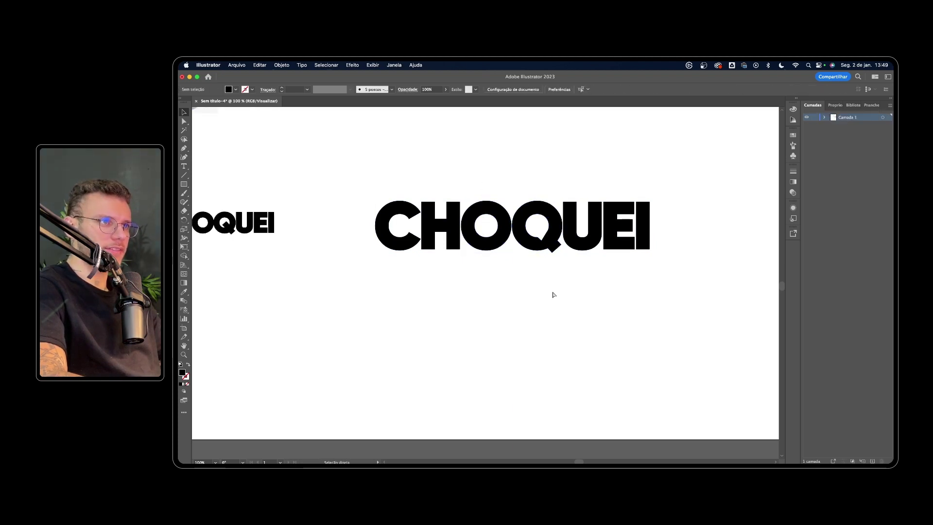
pyautogui.press('super+v')
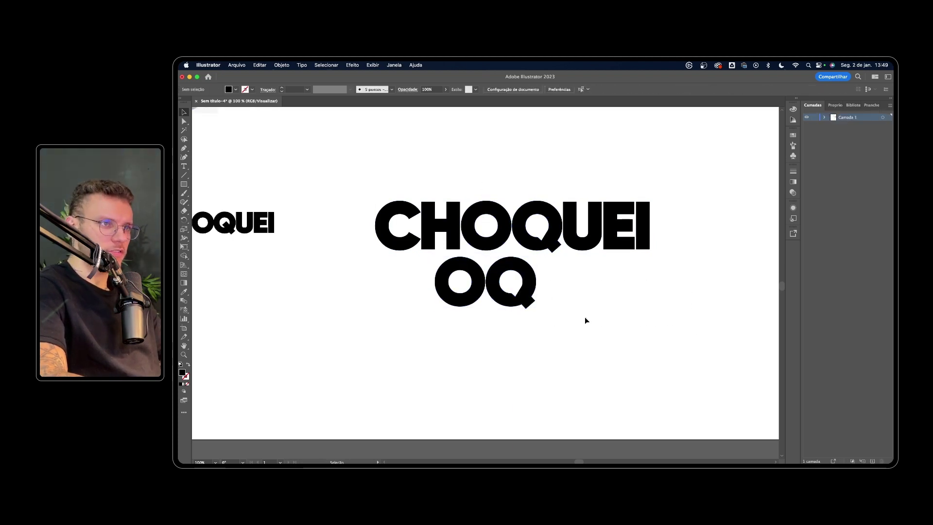
pyautogui.moveTo(519, 313)
pyautogui.mouseDown()
pyautogui.moveTo(544, 335)
pyautogui.moveTo(703, 338)
pyautogui.mouseUp()
pyautogui.scroll(-3, 702, 338)
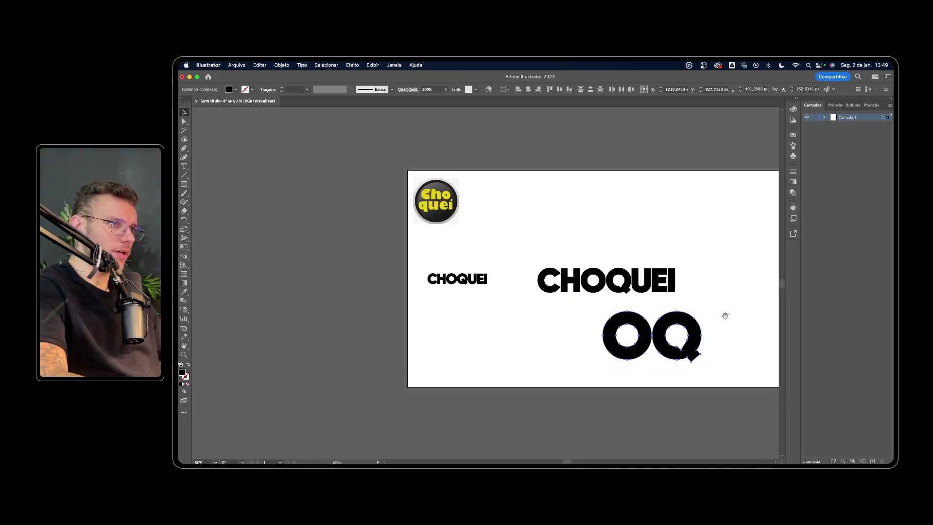
pyautogui.hscroll(2, 680, 311)
pyautogui.scroll(3, 655, 301)
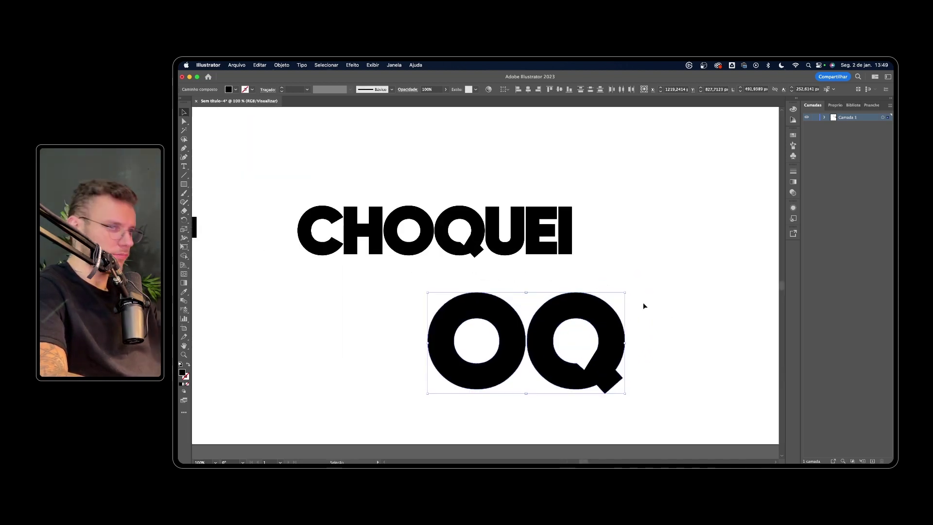
pyautogui.press('Delete')
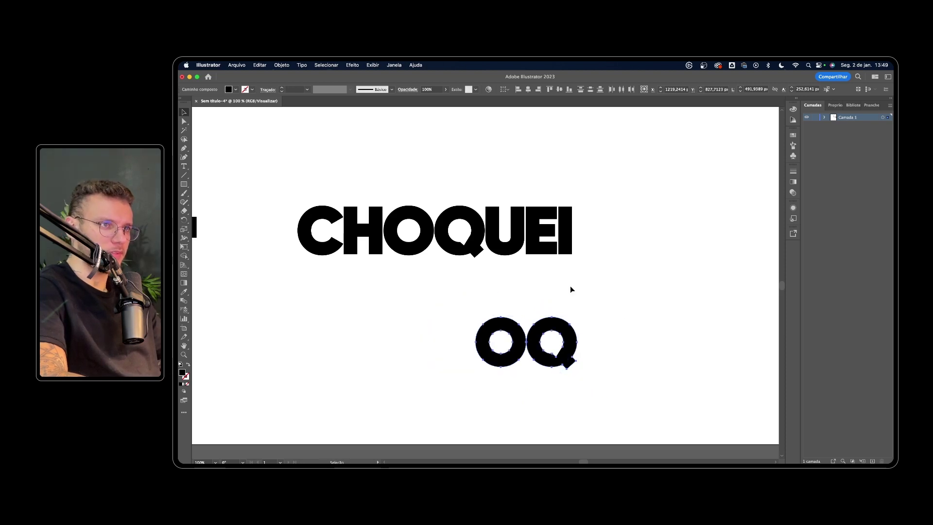
pyautogui.scroll(2, 425, 227)
# Step: Zoom and pan around the outlined CHOQUEI wordmark, selecting then deselecting it
pyautogui.scroll(1, 424, 228)
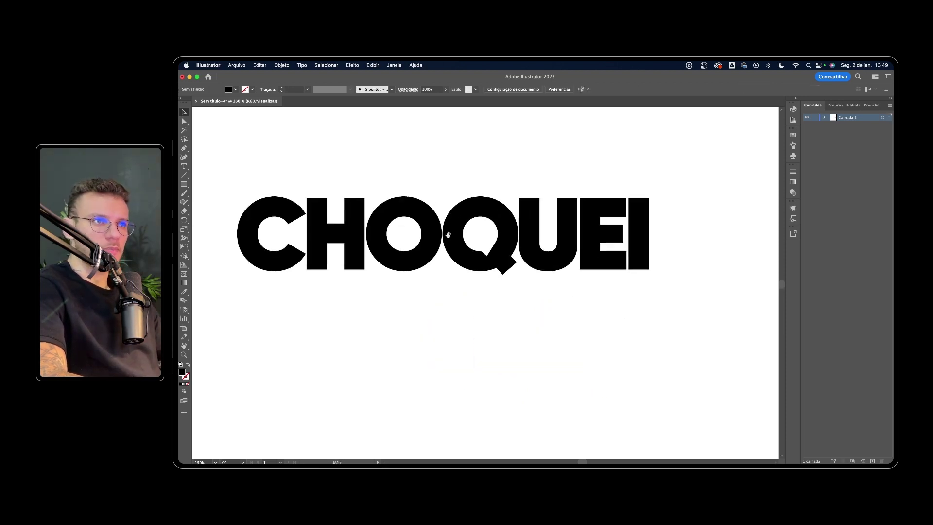
pyautogui.scroll(1, 428, 226)
pyautogui.scroll(1, 432, 223)
pyautogui.click(524, 276)
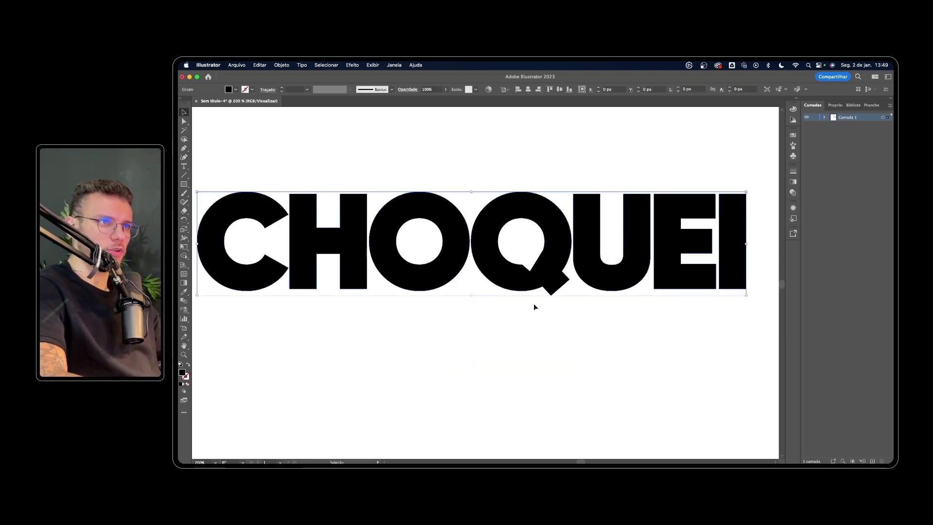
pyautogui.scroll(-1, 534, 325)
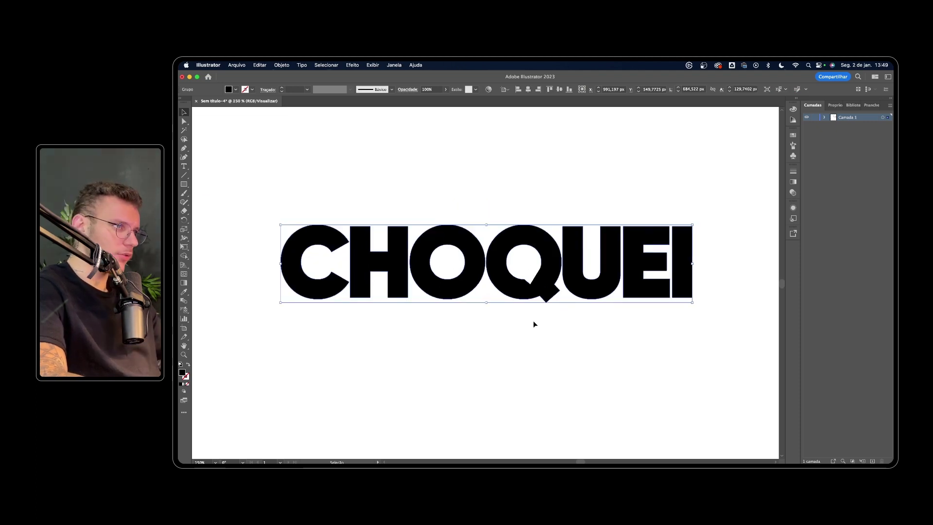
pyautogui.click(492, 214)
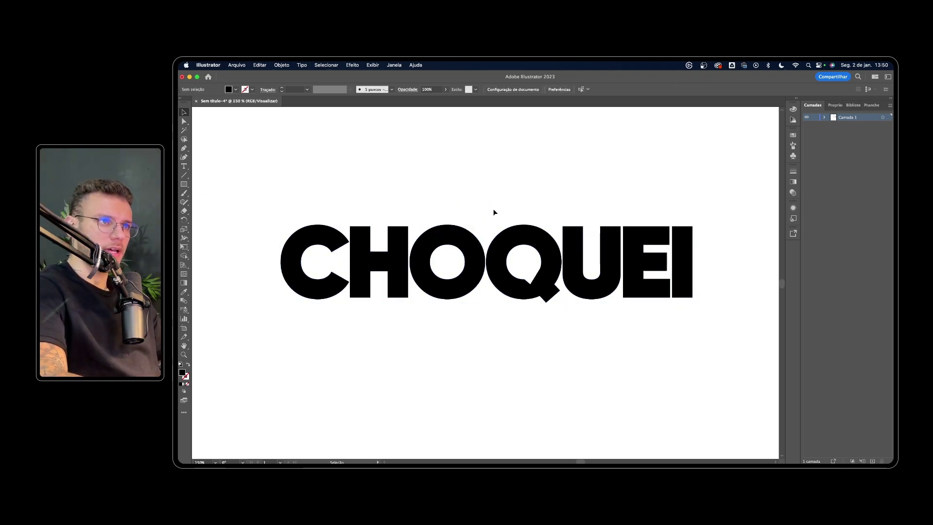
pyautogui.hscroll(-2, 505, 215)
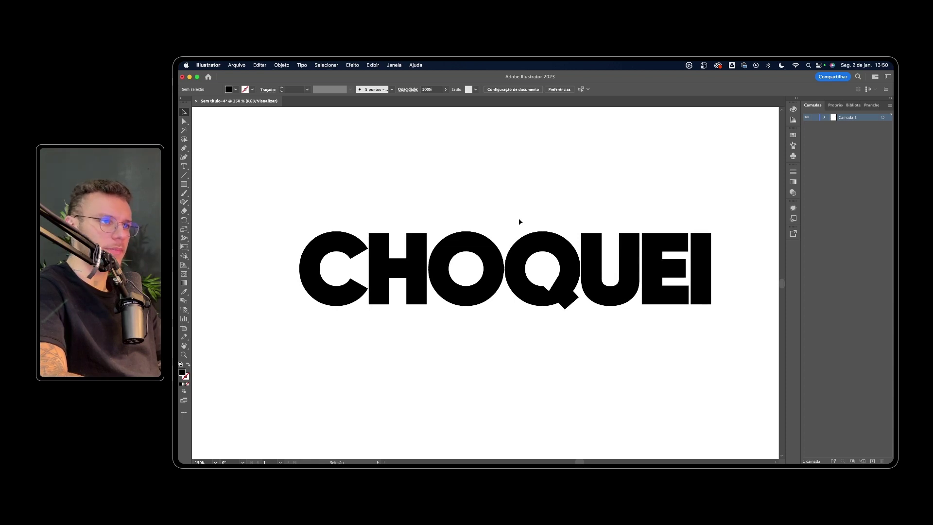
pyautogui.hscroll(2, 589, 198)
pyautogui.scroll(2, 458, 229)
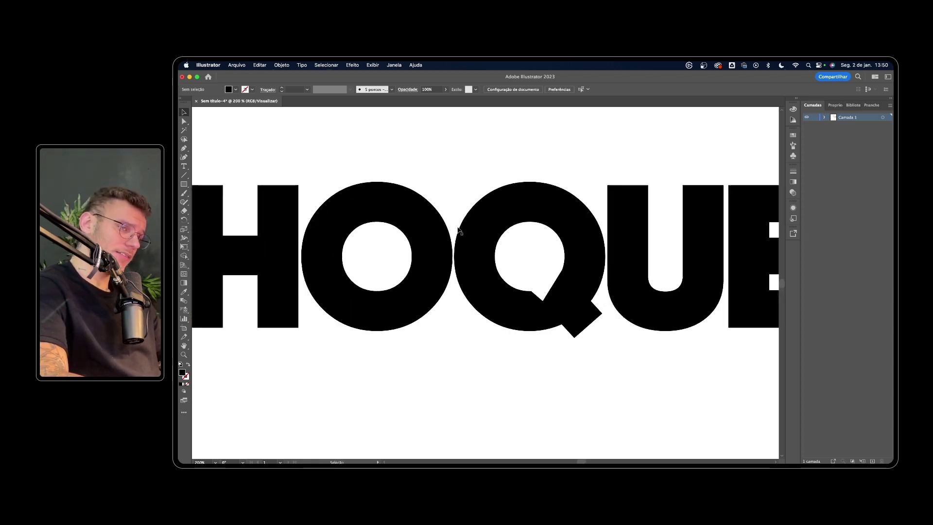
pyautogui.hscroll(-2, 481, 238)
pyautogui.scroll(2, 500, 246)
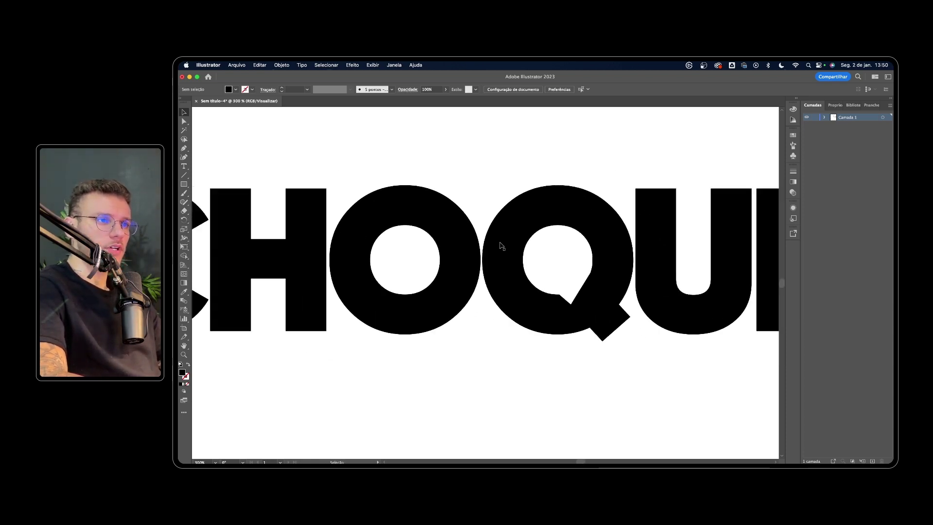
# Step: Isolate the O and select its round counter, then check Flaticon's speech-bubble icons
pyautogui.doubleClick(437, 245)
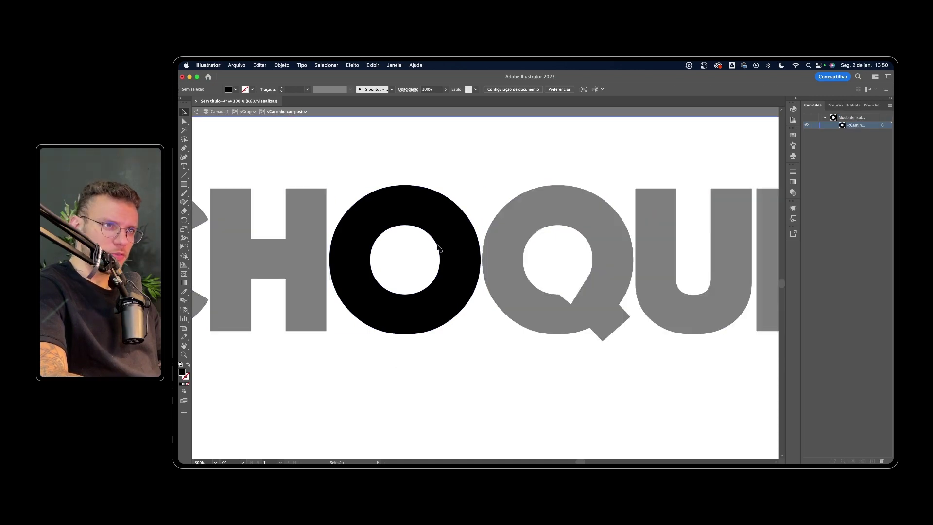
pyautogui.click(436, 245)
pyautogui.press('Escape')
pyautogui.press('super+Tab')
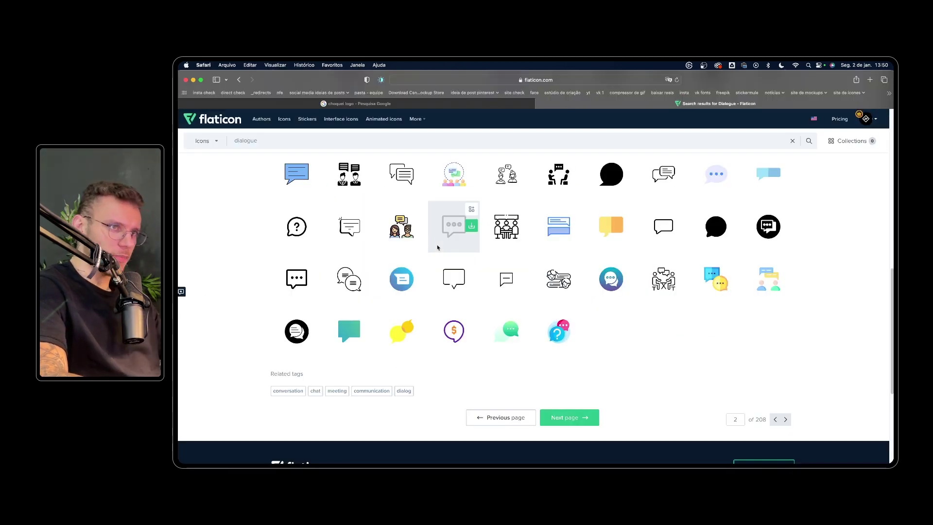
pyautogui.press('super+Tab')
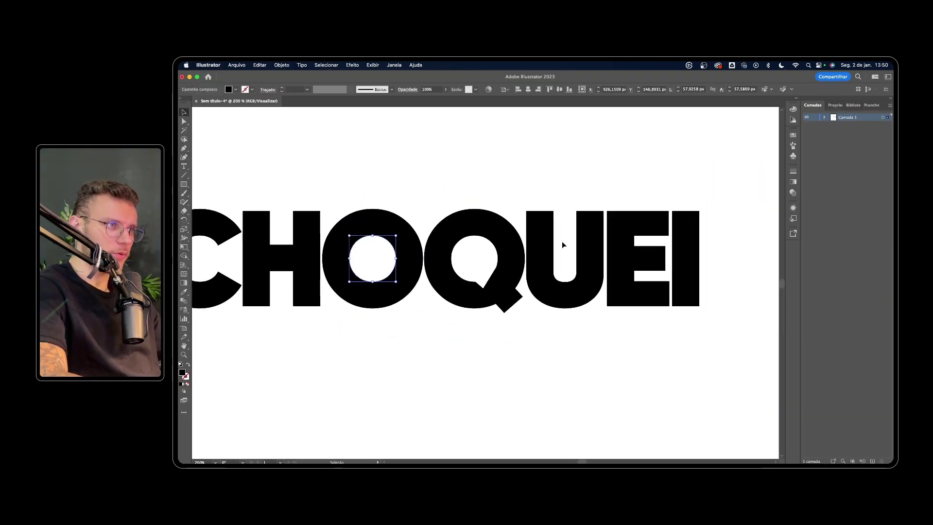
# Step: Scale and position the pasted speech bubbles over the O and Q counters
pyautogui.scroll(-3, 560, 240)
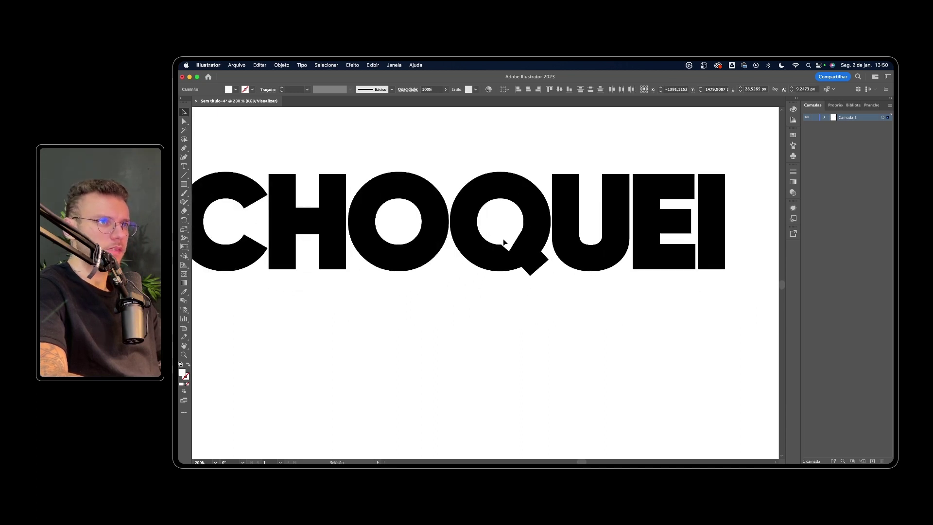
pyautogui.scroll(3, 502, 238)
pyautogui.moveTo(486, 287); pyautogui.dragTo(433, 239)
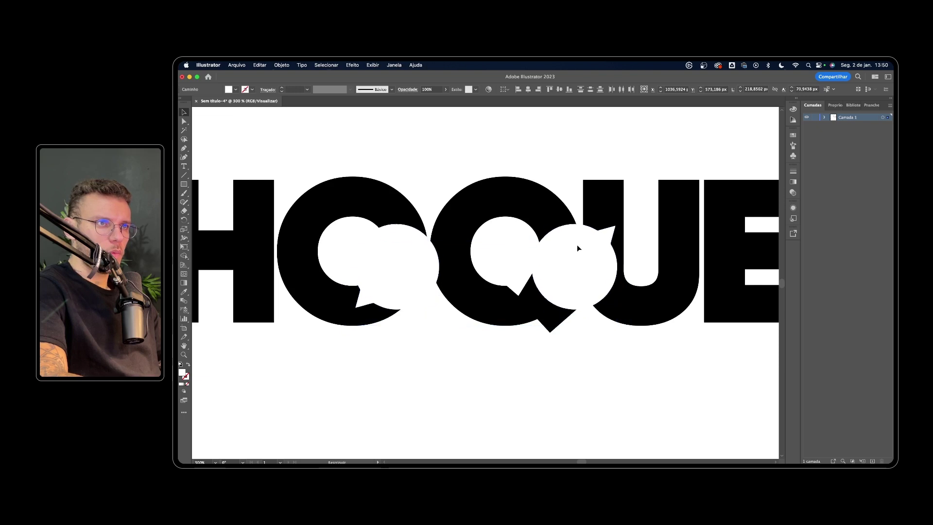
pyautogui.moveTo(416, 256); pyautogui.dragTo(374, 232)
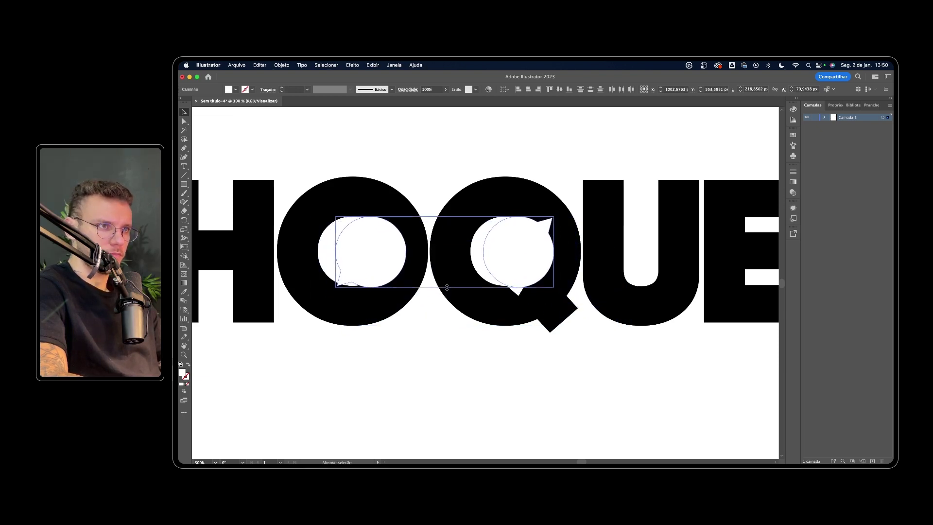
pyautogui.moveTo(445, 301)
pyautogui.mouseDown()
pyautogui.moveTo(447, 286)
pyautogui.moveTo(345, 262)
pyautogui.mouseUp()
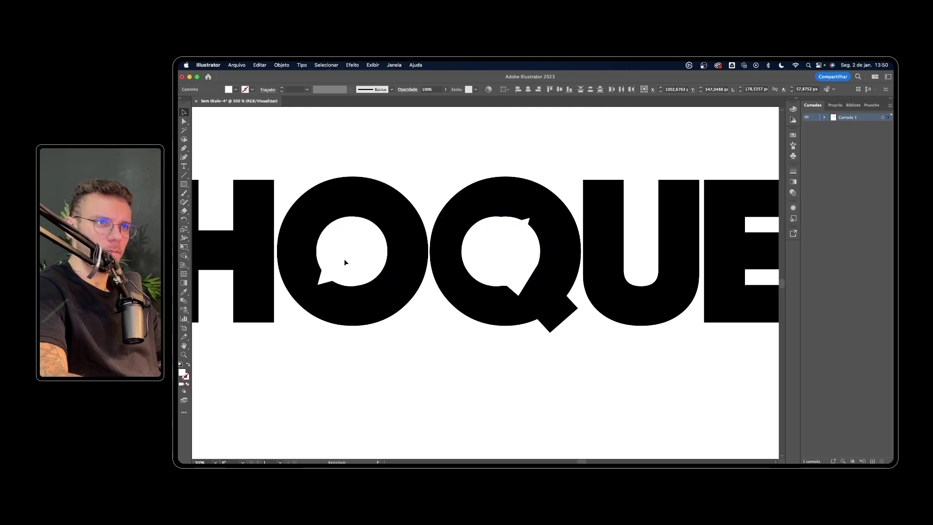
pyautogui.keyDown('shift'); pyautogui.click(346, 263); pyautogui.keyUp('shift')
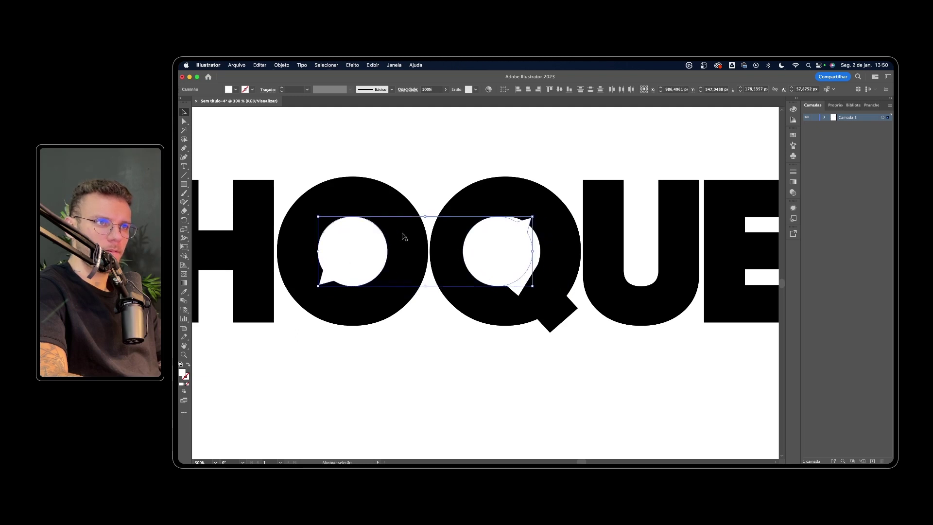
pyautogui.moveTo(512, 235); pyautogui.dragTo(519, 235)
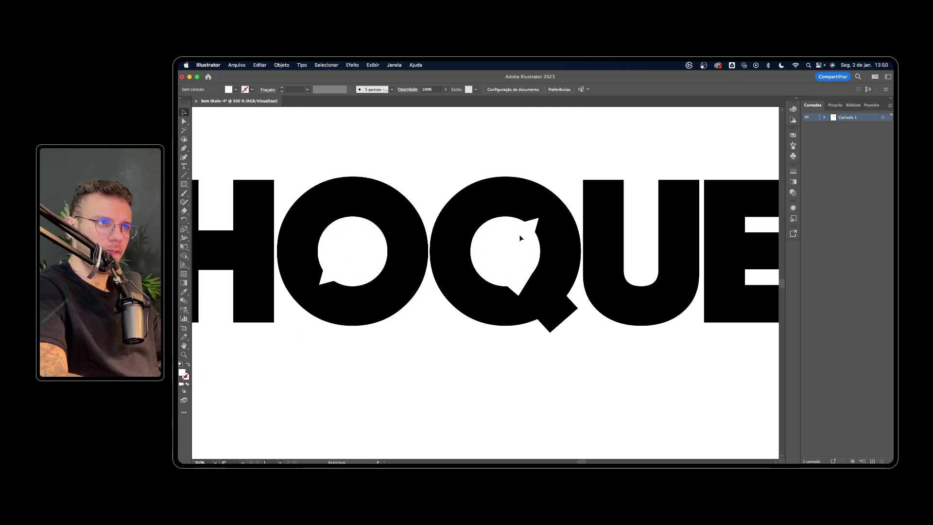
# Step: Delete the O's round counter and paste a speech bubble in its place
pyautogui.doubleClick(521, 287)
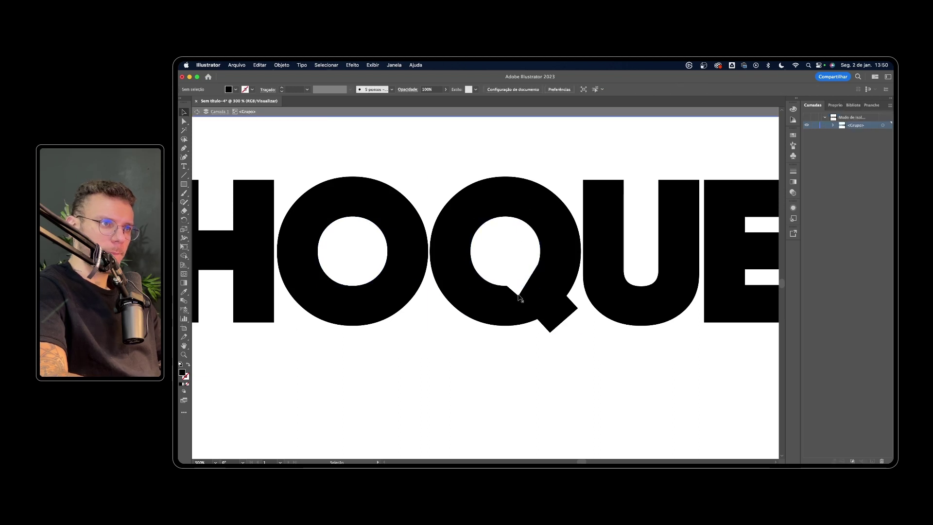
pyautogui.press('Escape')
pyautogui.click(364, 298)
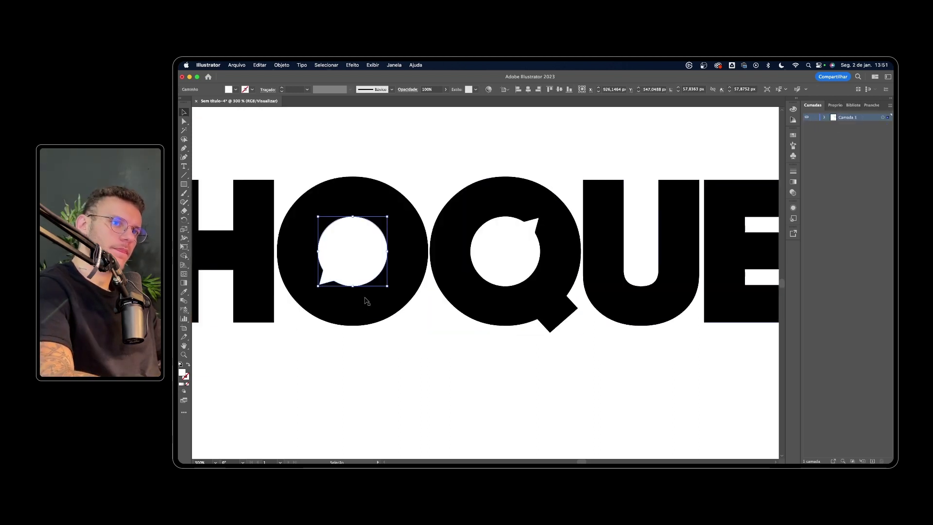
pyautogui.doubleClick(368, 287)
pyautogui.press('Delete')
pyautogui.hotkey('ctrl', 'v')
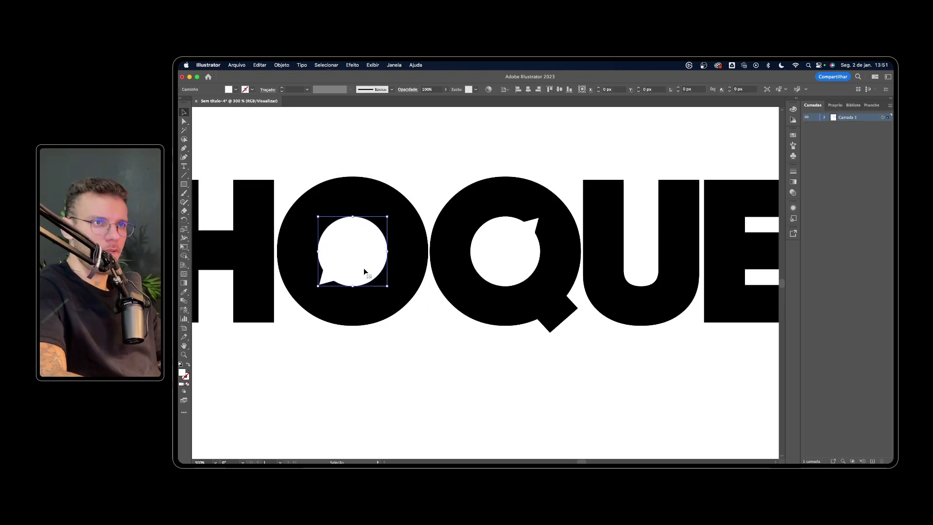
pyautogui.moveTo(542, 309); pyautogui.dragTo(598, 331)
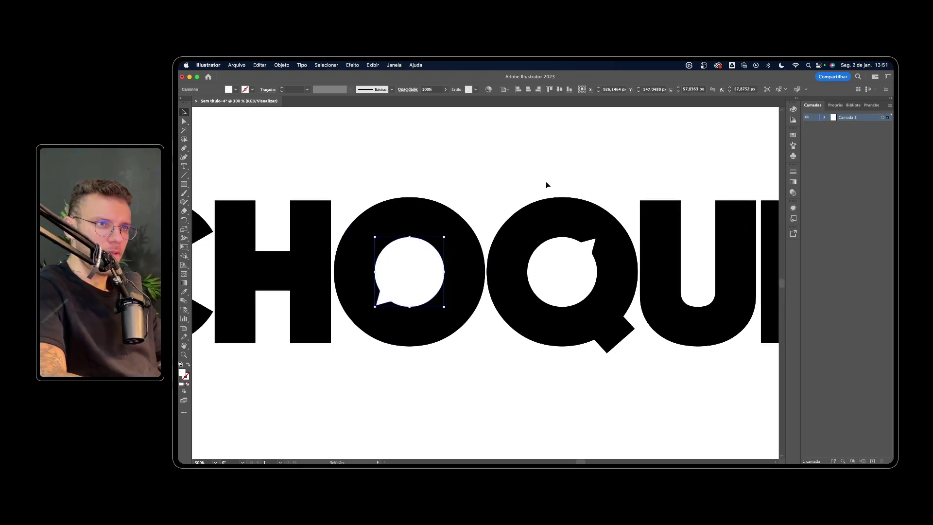
pyautogui.keyDown('shift'); pyautogui.click(442, 228); pyautogui.keyUp('shift')
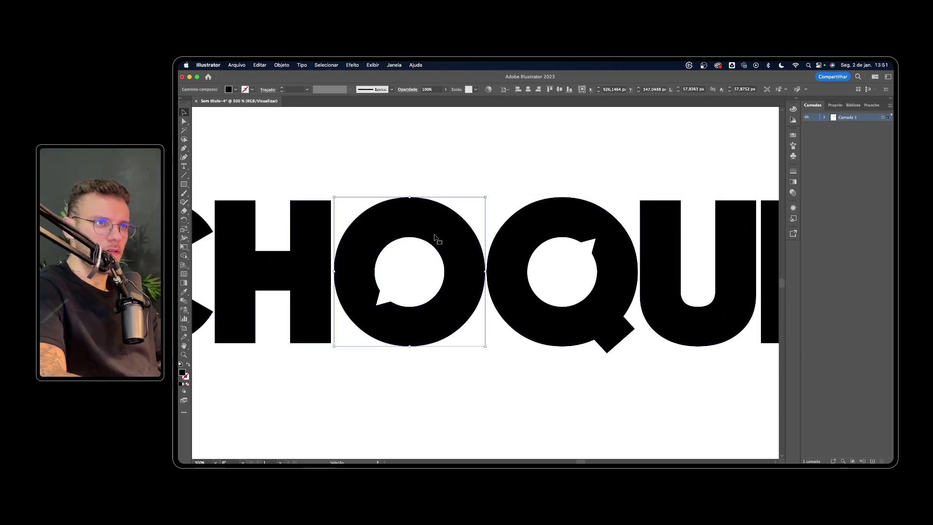
# Step: Centre the bubble within the O and punch it out with Pathfinder Minus Front
pyautogui.click(527, 89)
pyautogui.click(499, 169)
pyautogui.click(442, 225)
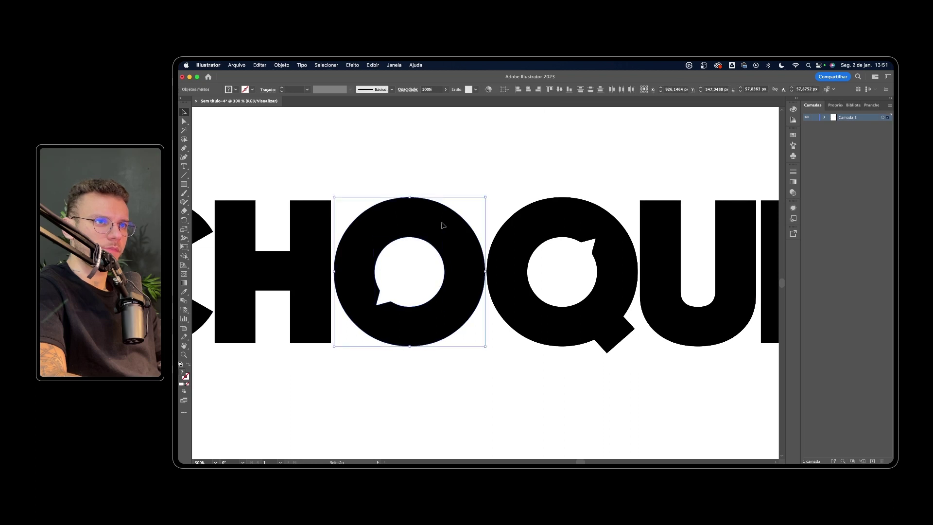
pyautogui.click(394, 65)
pyautogui.click(417, 342)
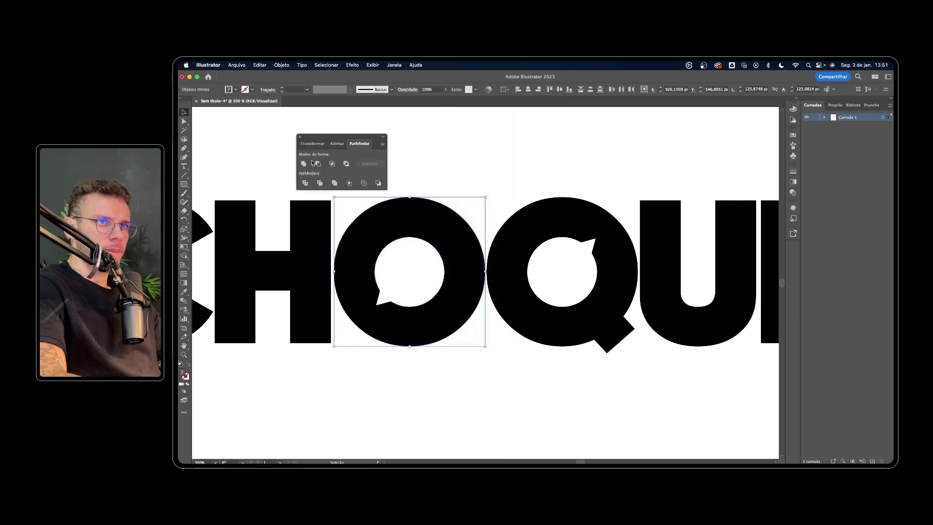
pyautogui.click(317, 164)
# Step: Select the Q with its speech bubble and subtract the bubble using Minus Front
pyautogui.click(466, 162)
pyautogui.click(590, 246)
pyautogui.keyDown('shift'); pyautogui.click(608, 233); pyautogui.keyUp('shift')
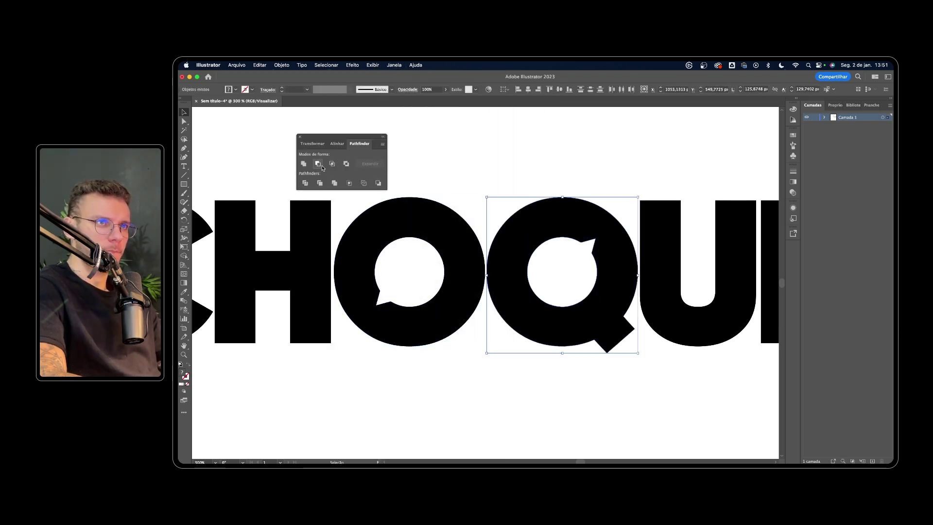
pyautogui.click(317, 163)
# Step: Move the cut-out Q back into place within the CHOQUEI wordmark
pyautogui.press('super+minus')
pyautogui.press('super+minus')
pyautogui.press('super+minus')
pyautogui.press('super+minus')
pyautogui.moveTo(542, 298)
pyautogui.mouseDown()
pyautogui.moveTo(542, 444)
pyautogui.moveTo(541, 297)
pyautogui.mouseUp()
pyautogui.click(532, 245)
pyautogui.press('super+plus')
pyautogui.press('super+plus')
pyautogui.press('super+plus')
pyautogui.press('super+minus')
pyautogui.press('super+minus')
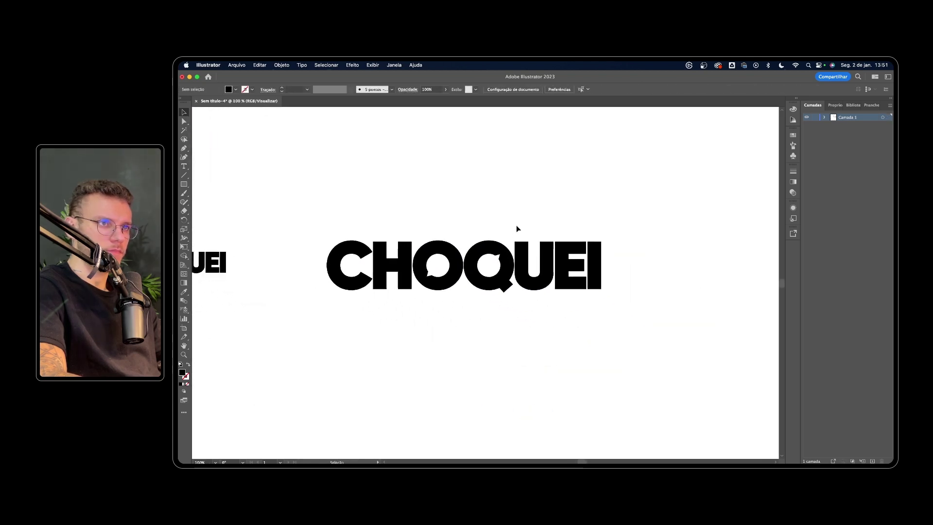
# Step: Zoom in on the wordmark and nudge the Q's bubble counter 1 px left in isolation mode
pyautogui.press('super+plus')
pyautogui.press('super+plus')
pyautogui.press('super+minus')
pyautogui.moveTo(537, 237); pyautogui.dragTo(605, 238)
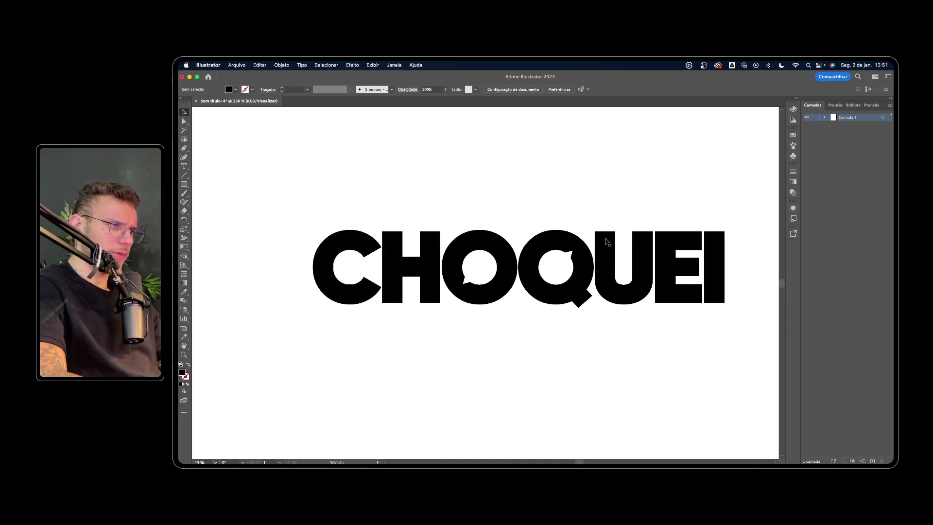
pyautogui.scroll(-1, 605, 241)
pyautogui.moveTo(615, 238); pyautogui.dragTo(611, 246)
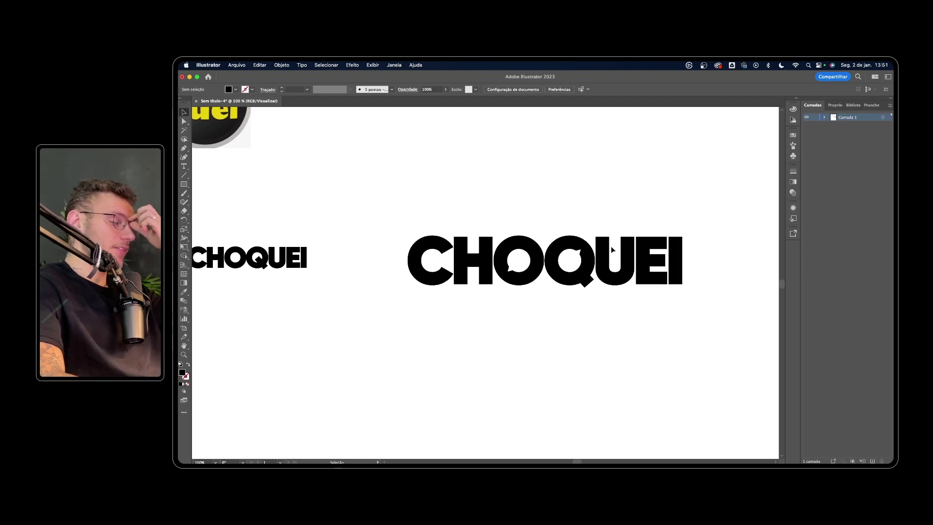
pyautogui.scroll(1, 580, 226)
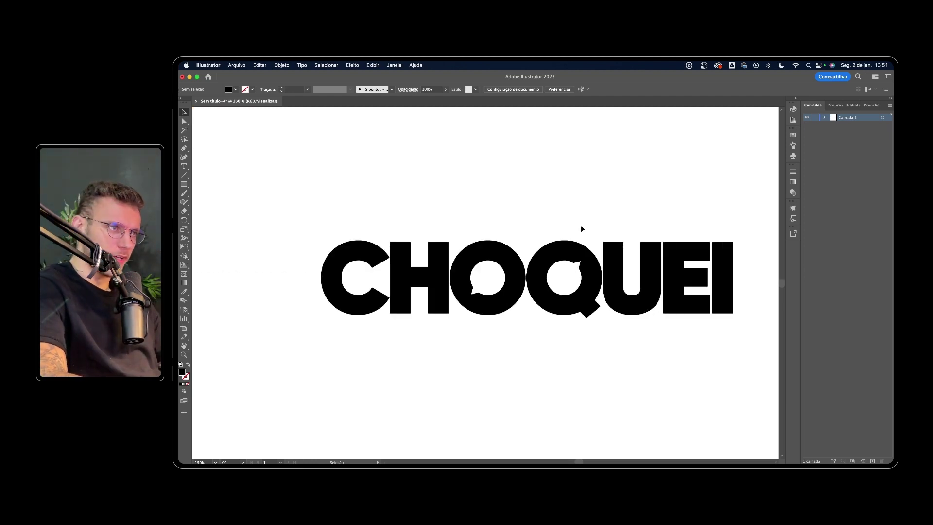
pyautogui.scroll(1, 561, 280)
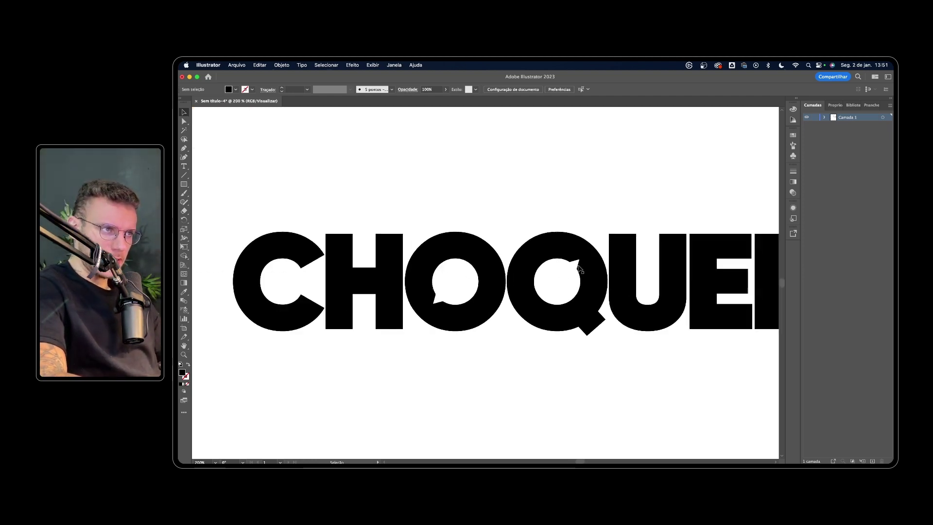
pyautogui.scroll(1, 578, 270)
pyautogui.doubleClick(578, 271)
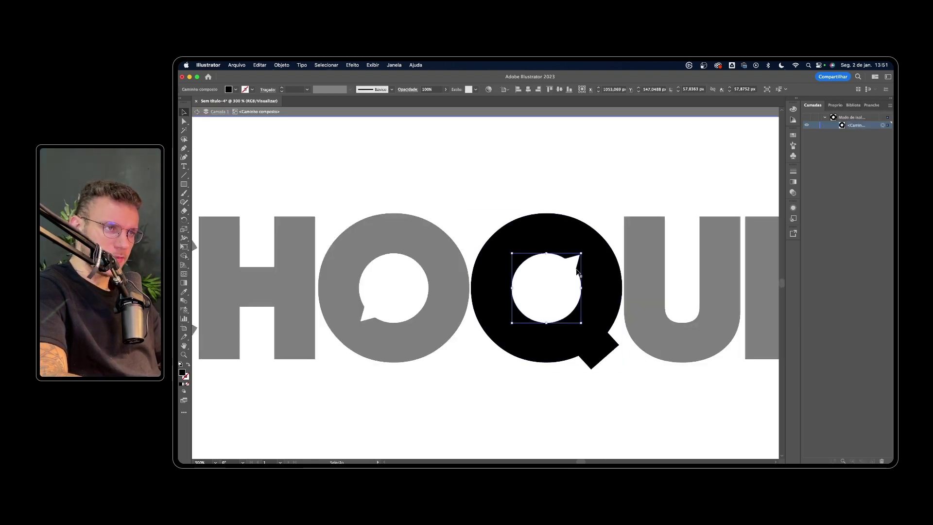
pyautogui.moveTo(576, 270); pyautogui.dragTo(575, 270)
pyautogui.press('Left')
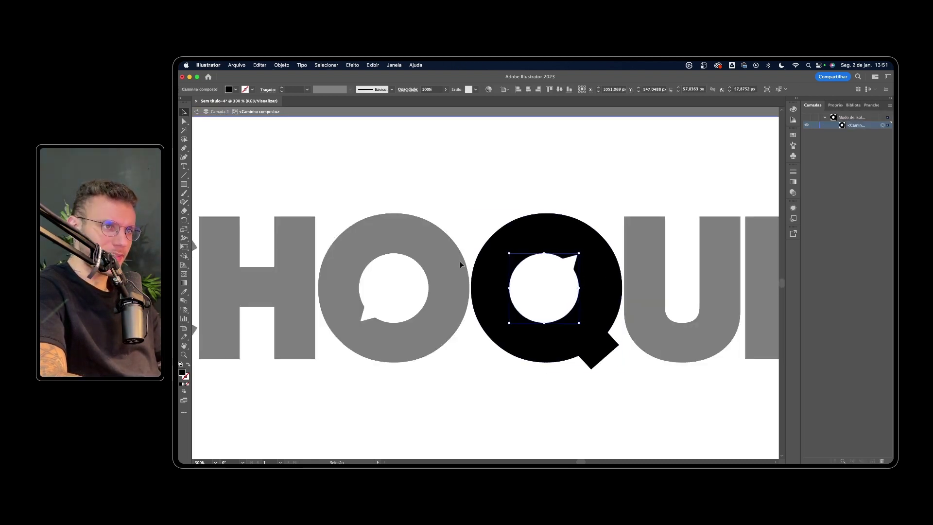
# Step: Nudge the O's bubble counter slightly right, then leave isolation mode
pyautogui.doubleClick(426, 278)
pyautogui.click(427, 279)
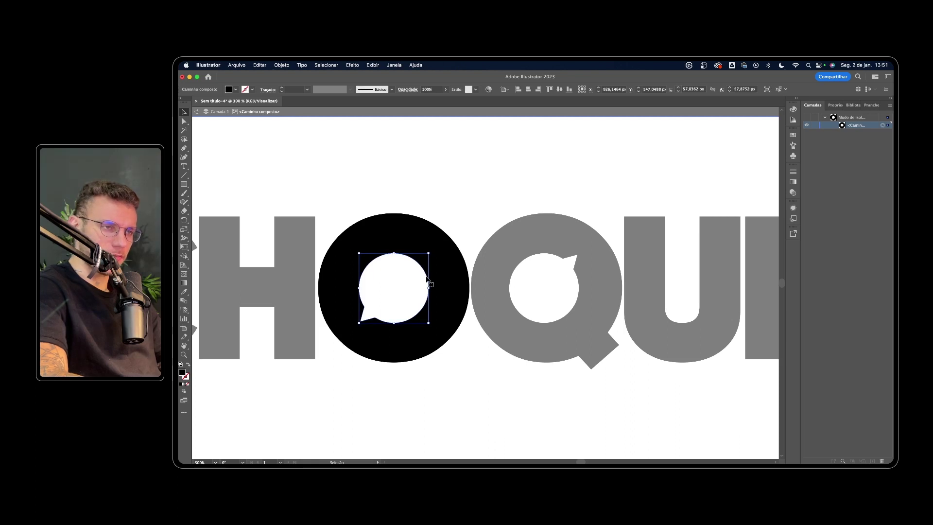
pyautogui.press('Right')
pyautogui.press('Right')
pyautogui.hotkey('ctrl', '-')
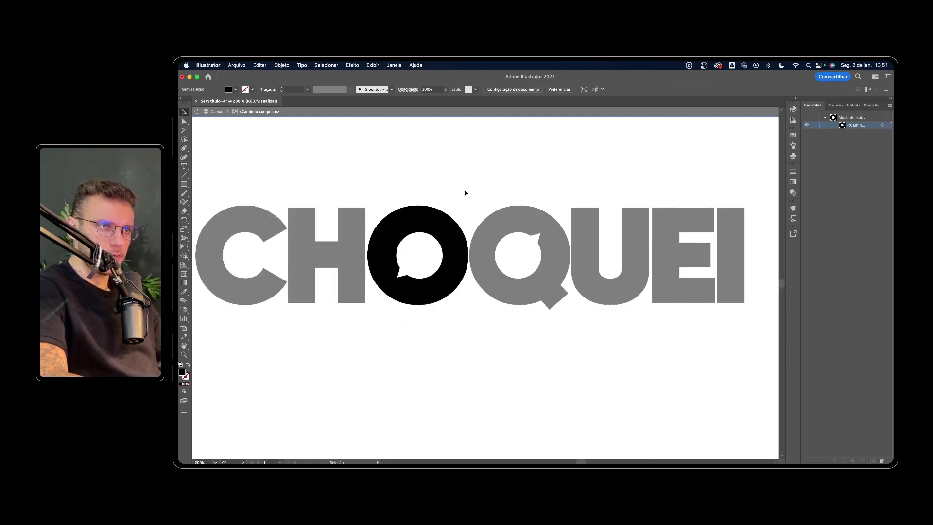
pyautogui.press('Escape')
pyautogui.hotkey('ctrl', '-')
pyautogui.hotkey('ctrl', '-')
pyautogui.hotkey('ctrl', '-')
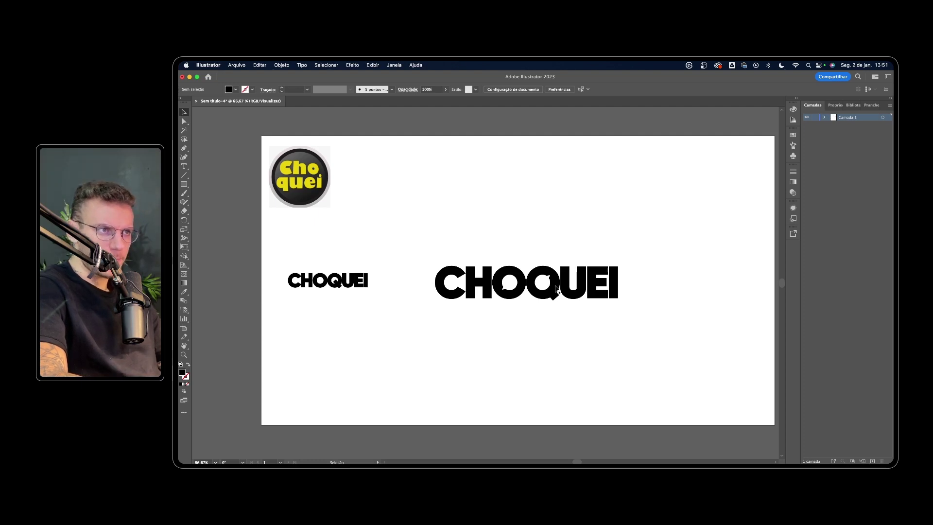
# Step: Select the Q of the large CHOQUEI and zoom in until it fills the view
pyautogui.scroll(2, 556, 290)
pyautogui.scroll(-1, 557, 290)
pyautogui.scroll(-1, 549, 288)
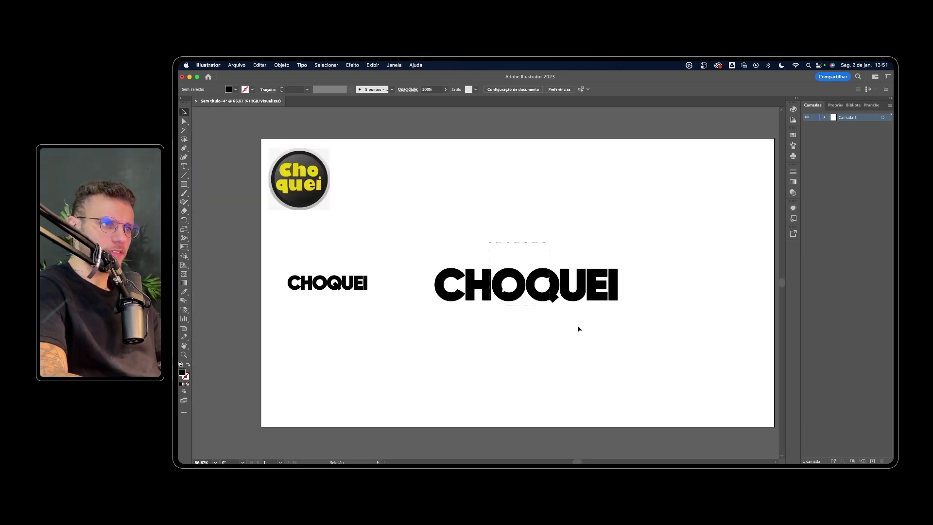
pyautogui.click(553, 299)
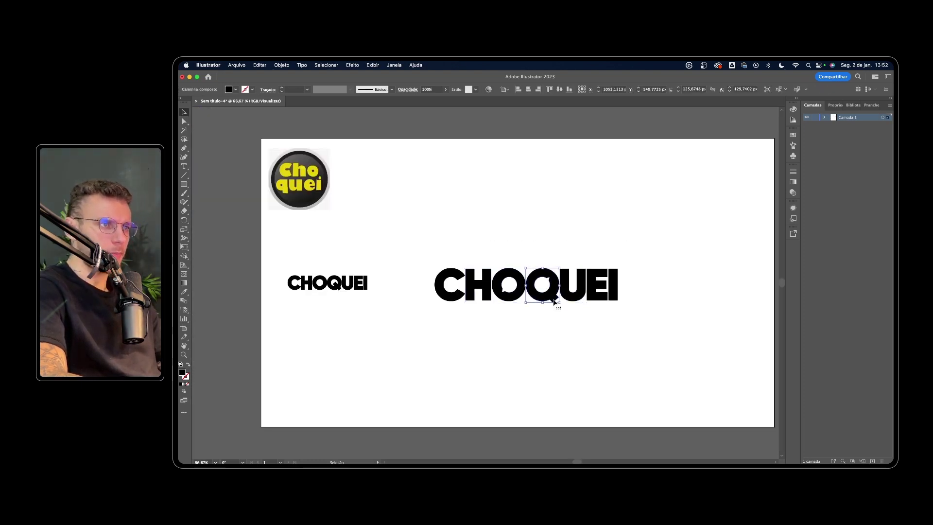
pyautogui.scroll(2, 554, 301)
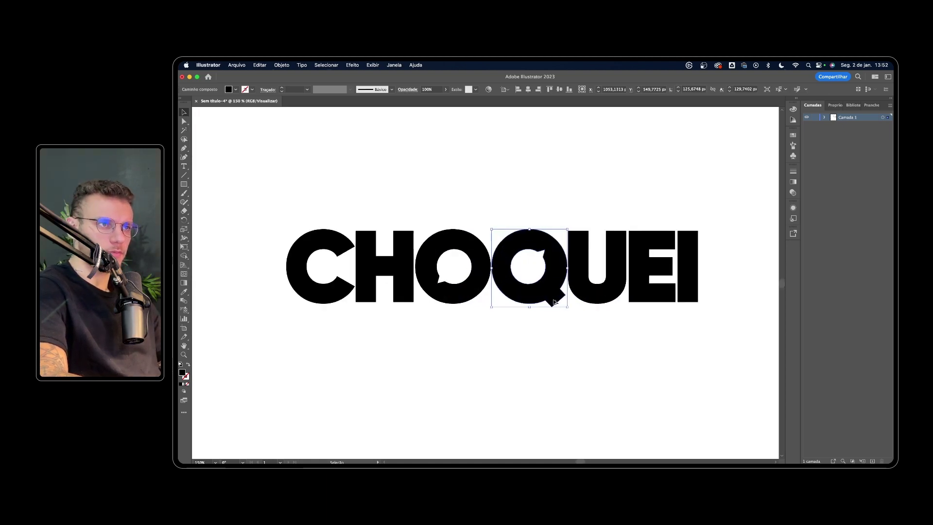
pyautogui.scroll(1, 554, 302)
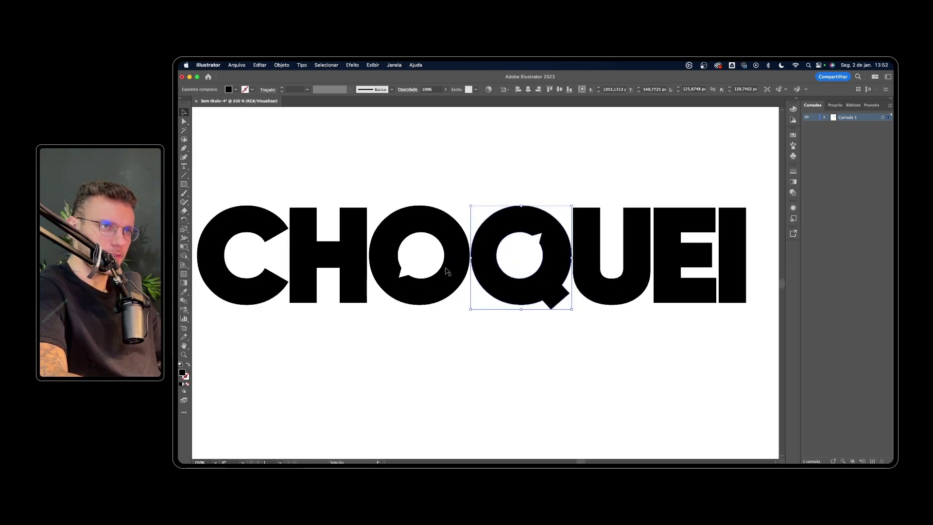
pyautogui.scroll(3, 573, 310)
# Step: Drag the Q tail's anchors with Direct Selection to lengthen the tail down and right
pyautogui.press('a')
pyautogui.click(503, 303)
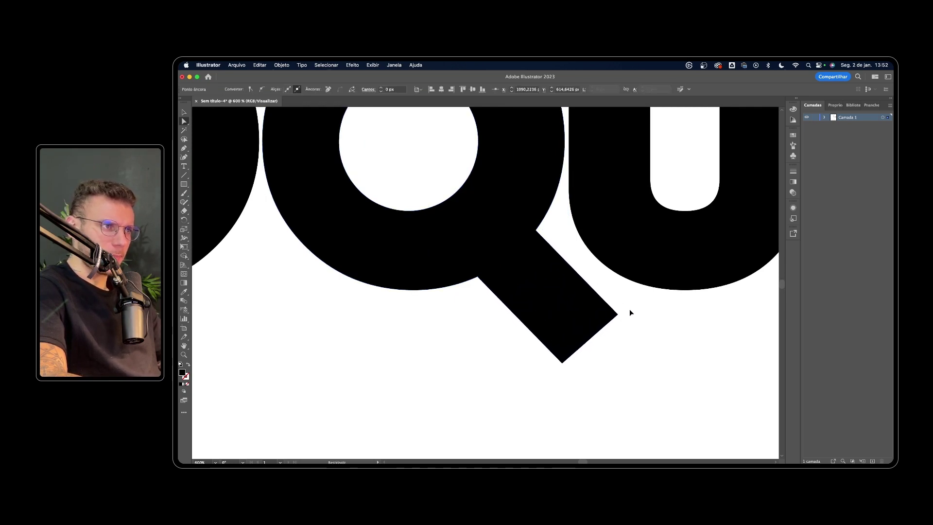
pyautogui.moveTo(559, 256); pyautogui.dragTo(629, 311)
pyautogui.scroll(-6, 629, 311)
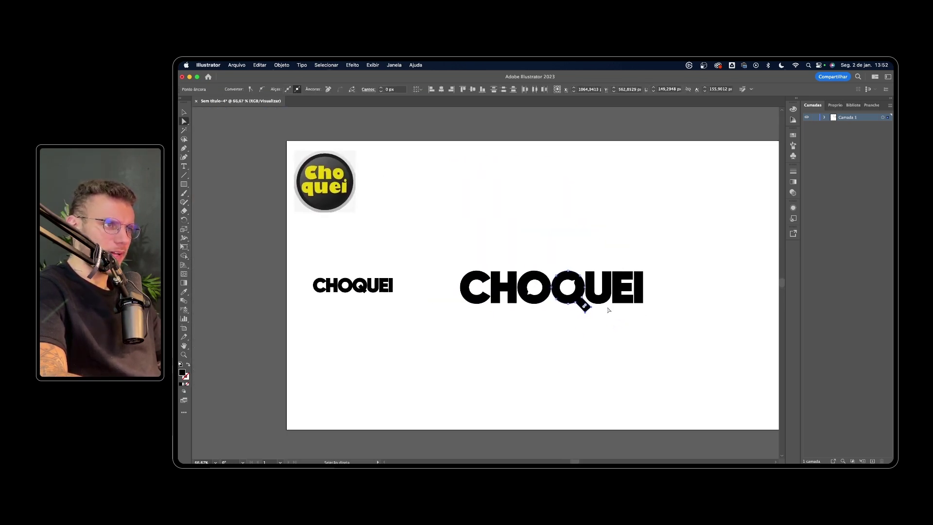
pyautogui.scroll(2, 594, 305)
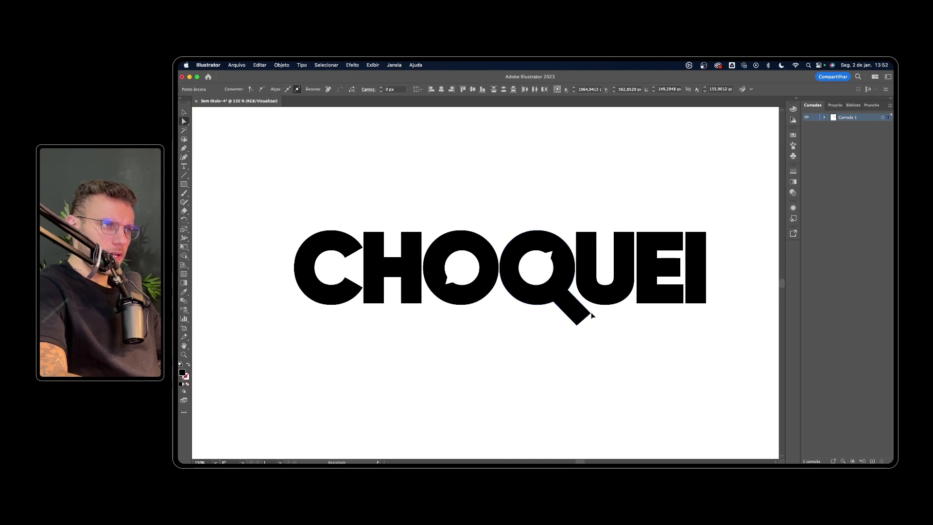
pyautogui.moveTo(591, 315); pyautogui.dragTo(583, 308)
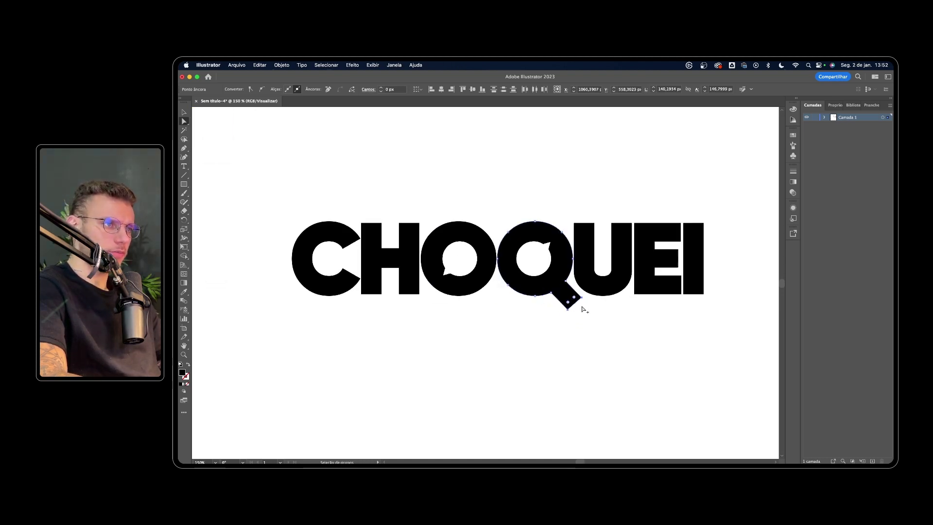
pyautogui.scroll(1, 582, 301)
pyautogui.moveTo(586, 302)
pyautogui.mouseDown()
pyautogui.moveTo(613, 323)
pyautogui.moveTo(590, 306)
pyautogui.mouseUp()
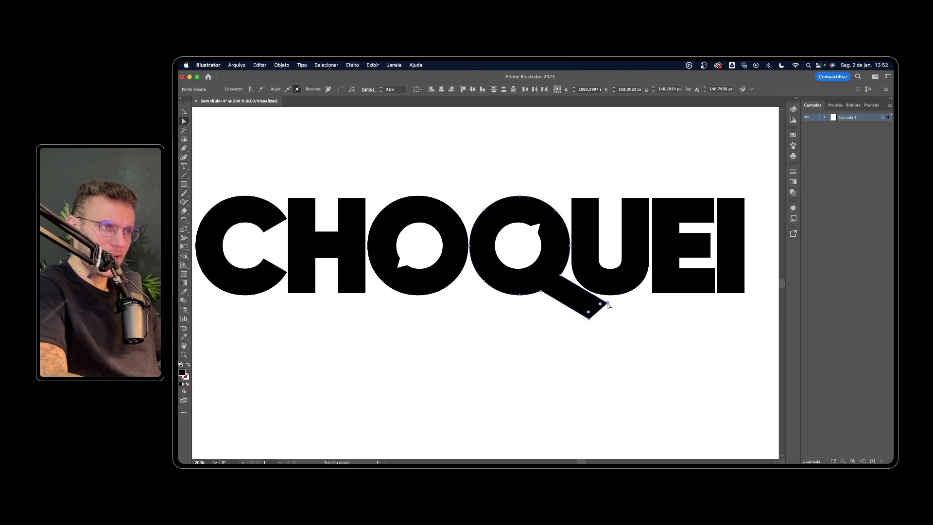
pyautogui.moveTo(598, 304); pyautogui.dragTo(547, 310)
pyautogui.scroll(2, 562, 302)
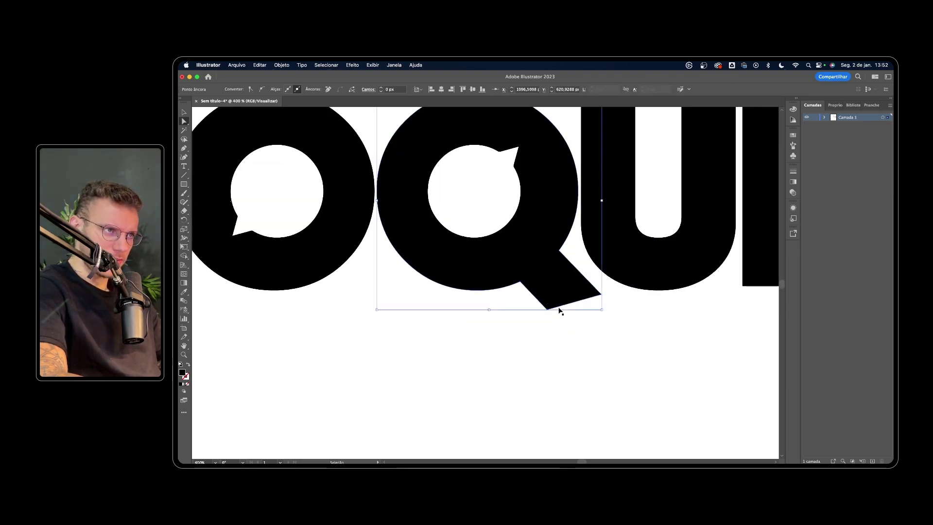
pyautogui.press('cmd+z')
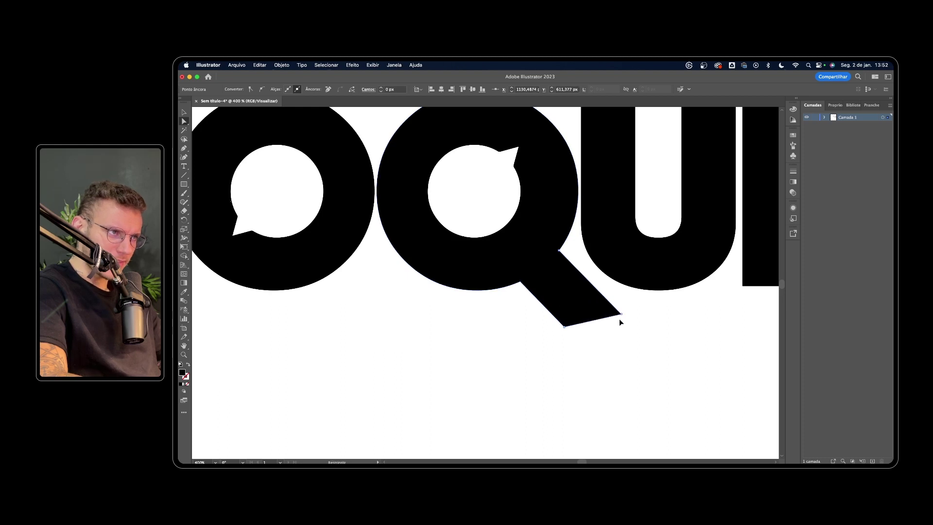
# Step: Try widening the tail's lower corner, then undo it
pyautogui.moveTo(620, 314); pyautogui.dragTo(634, 329)
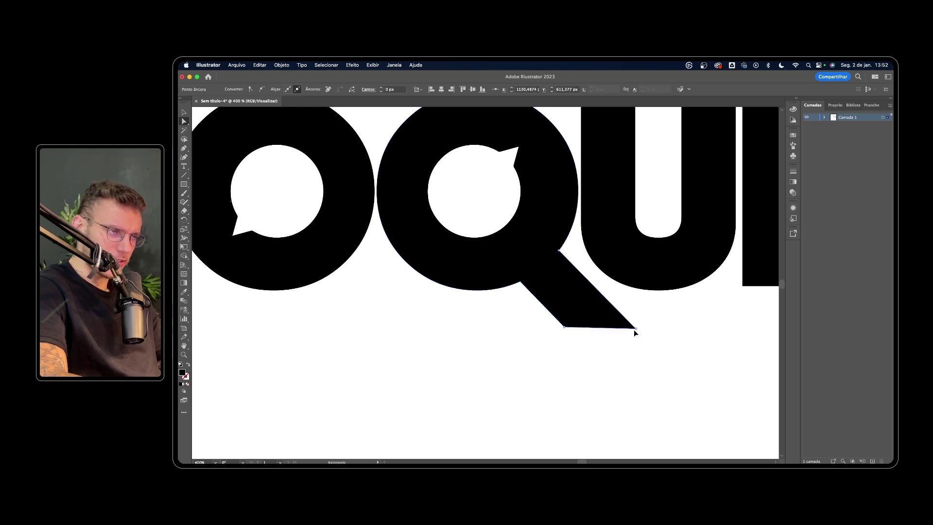
pyautogui.scroll(3, 633, 331)
pyautogui.press('cmd+z')
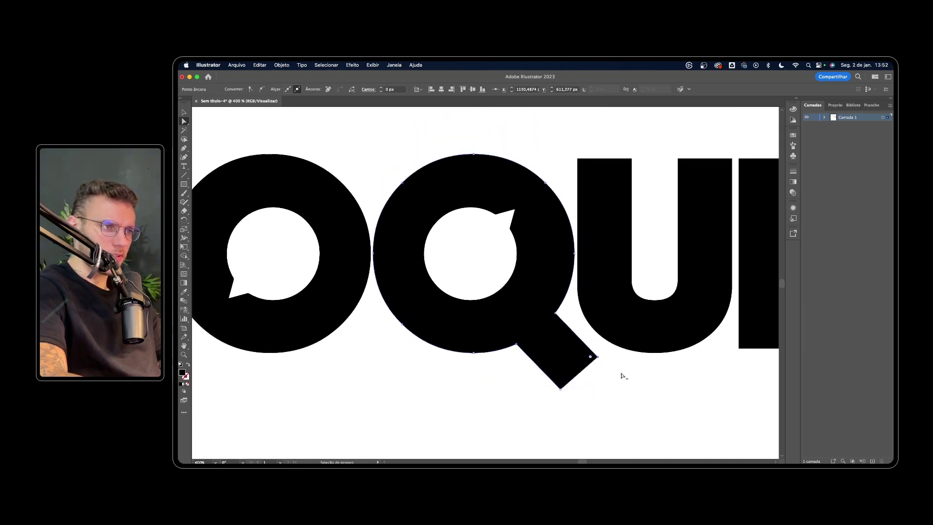
pyautogui.scroll(-3, 624, 375)
pyautogui.scroll(-2, 583, 340)
# Step: Show rulers, place a horizontal guide below the word, and snap the tail's lower anchor onto it
pyautogui.press('cmd+r')
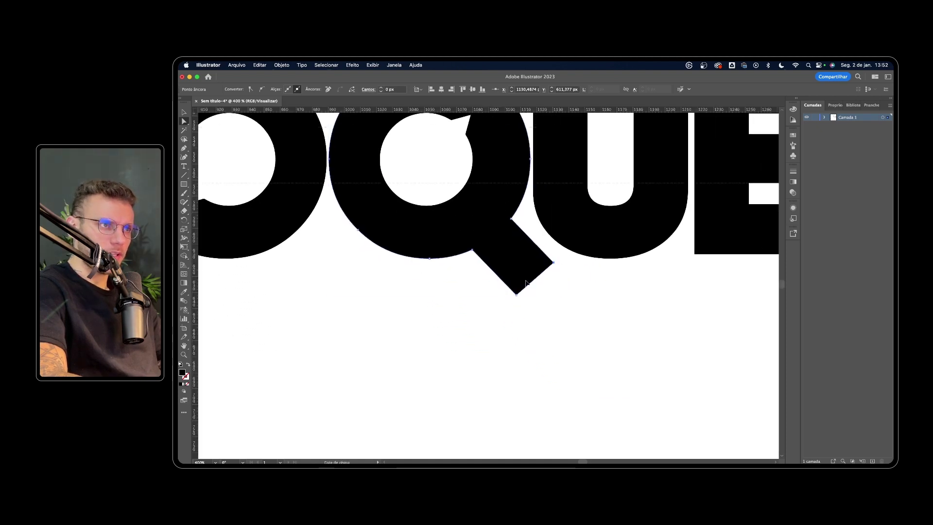
pyautogui.moveTo(517, 297); pyautogui.dragTo(517, 297)
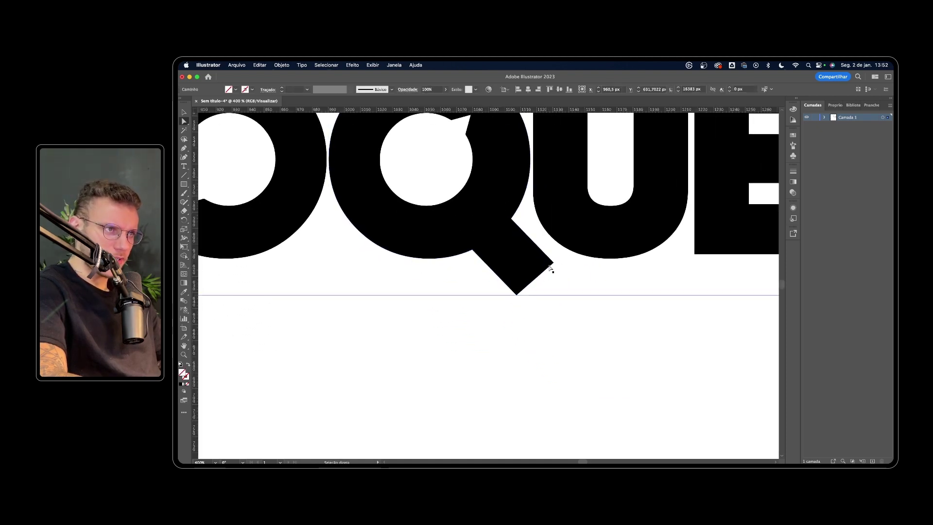
pyautogui.moveTo(553, 264); pyautogui.dragTo(589, 297)
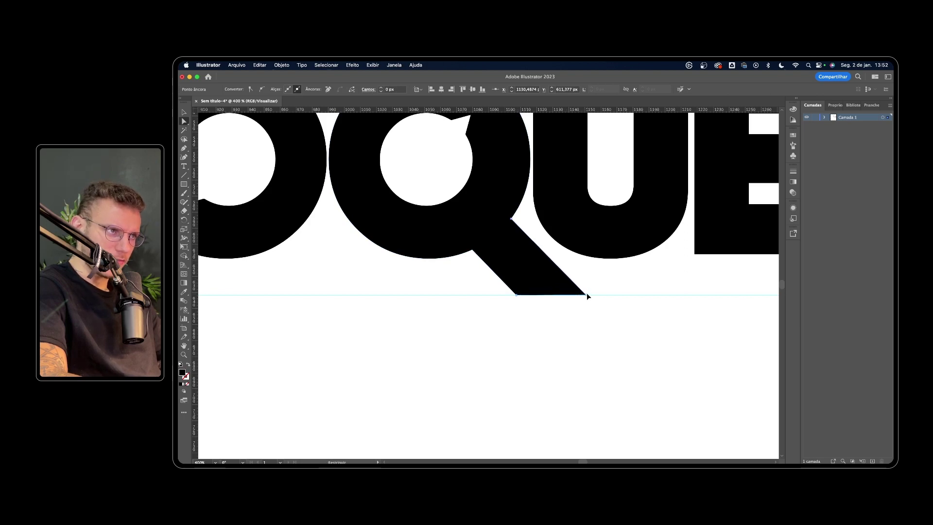
pyautogui.scroll(5, 587, 300)
pyautogui.scroll(3, 589, 292)
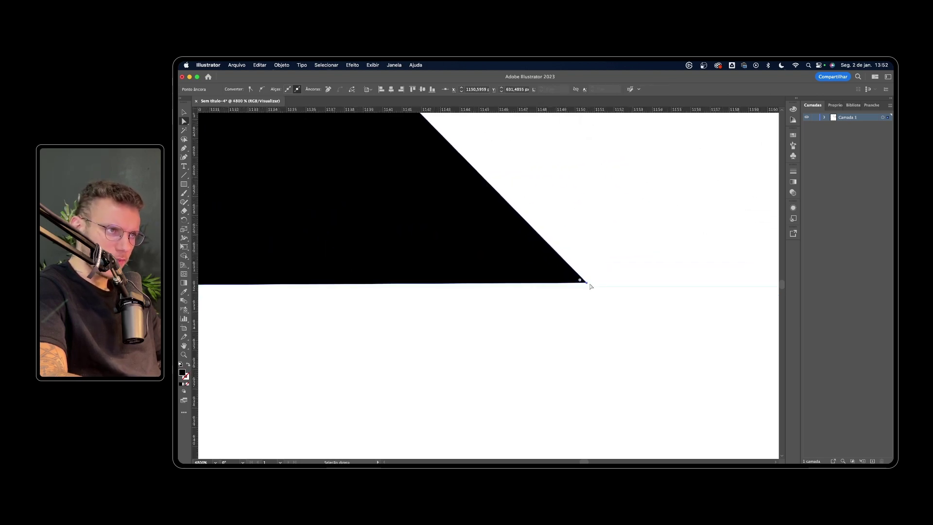
pyautogui.moveTo(586, 284); pyautogui.dragTo(590, 286)
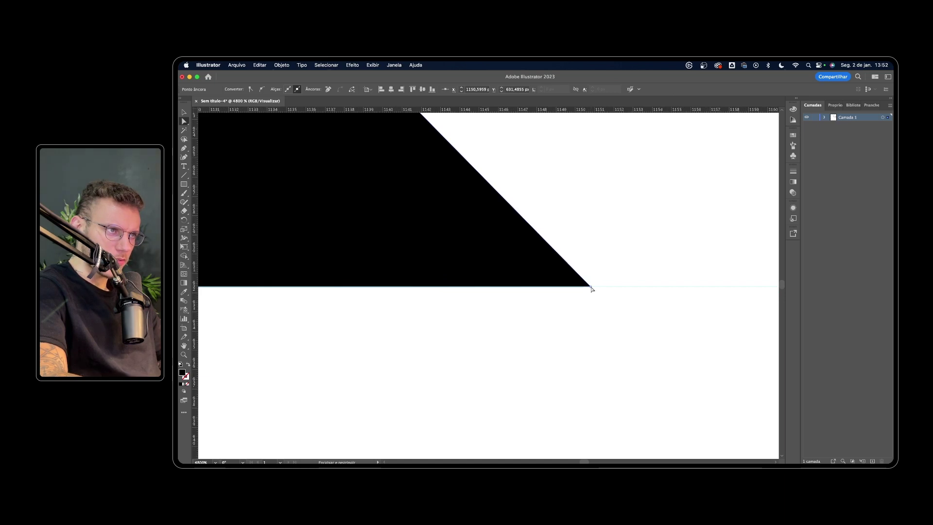
pyautogui.scroll(-1, 611, 276)
pyautogui.scroll(-5, 611, 276)
pyautogui.scroll(-5, 611, 276)
pyautogui.scroll(-3, 611, 276)
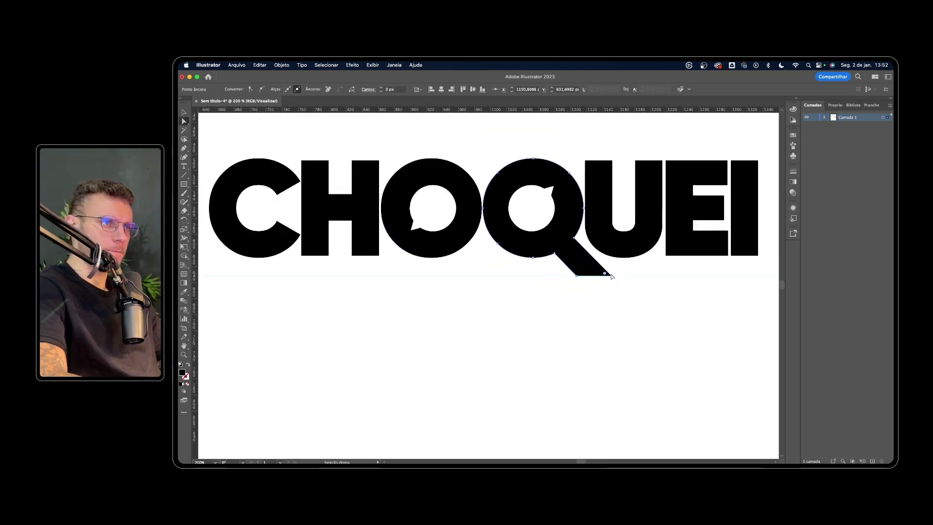
# Step: Delete the guide from Camada 1 in the Layers panel
pyautogui.press('v')
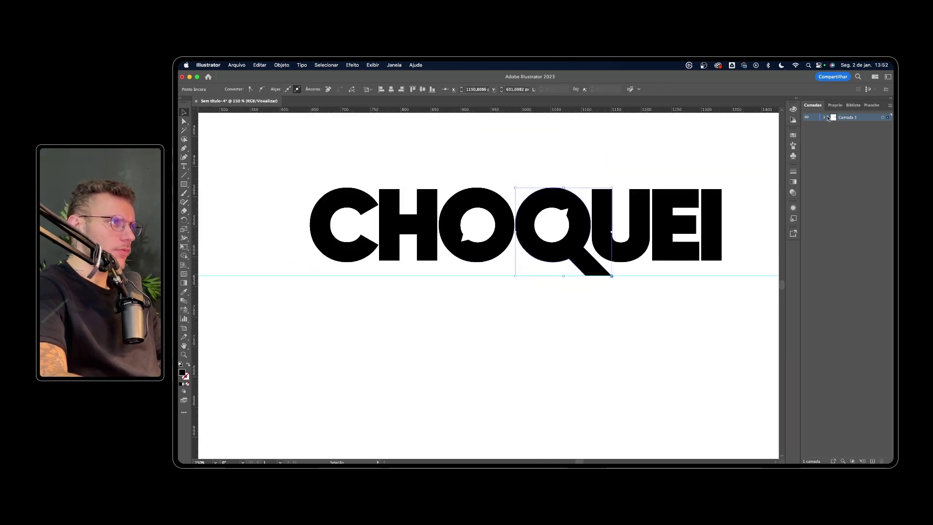
pyautogui.click(824, 117)
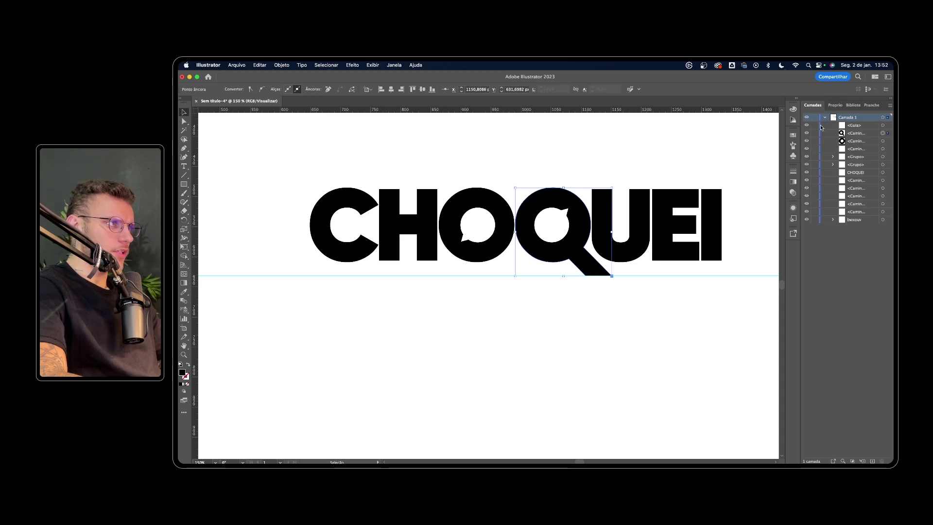
pyautogui.click(881, 125)
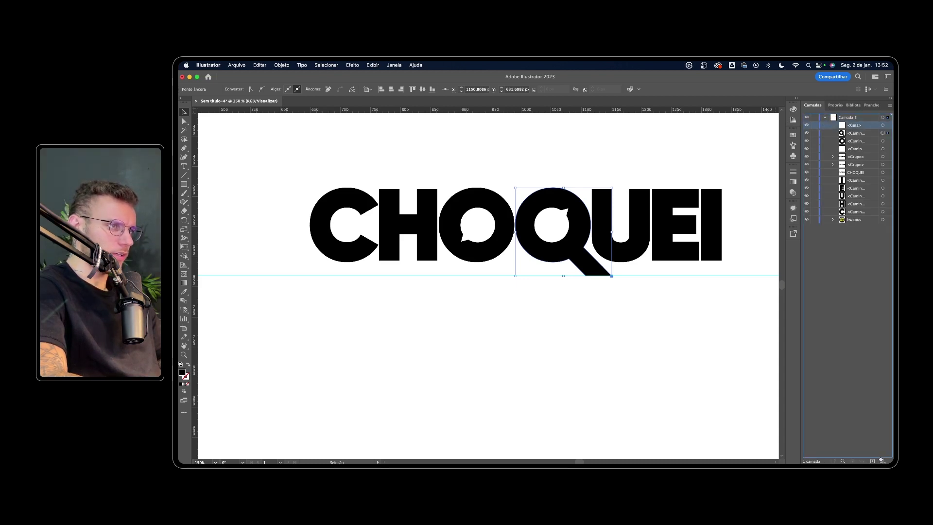
pyautogui.press('Delete')
# Step: Marquee-select all letters of the large CHOQUEI and group them
pyautogui.scroll(-1, 646, 313)
pyautogui.scroll(-1, 645, 313)
pyautogui.scroll(-1, 645, 313)
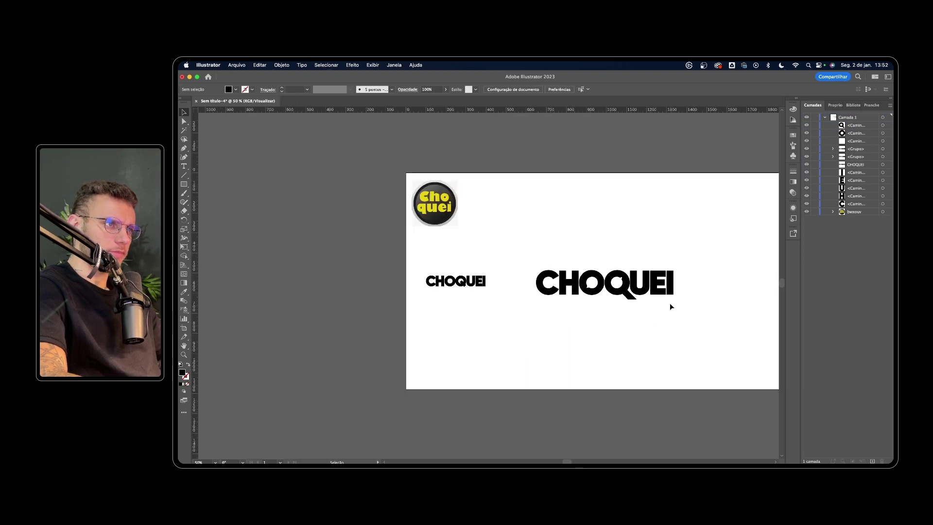
pyautogui.hscroll(2, 670, 306)
pyautogui.scroll(1, 640, 301)
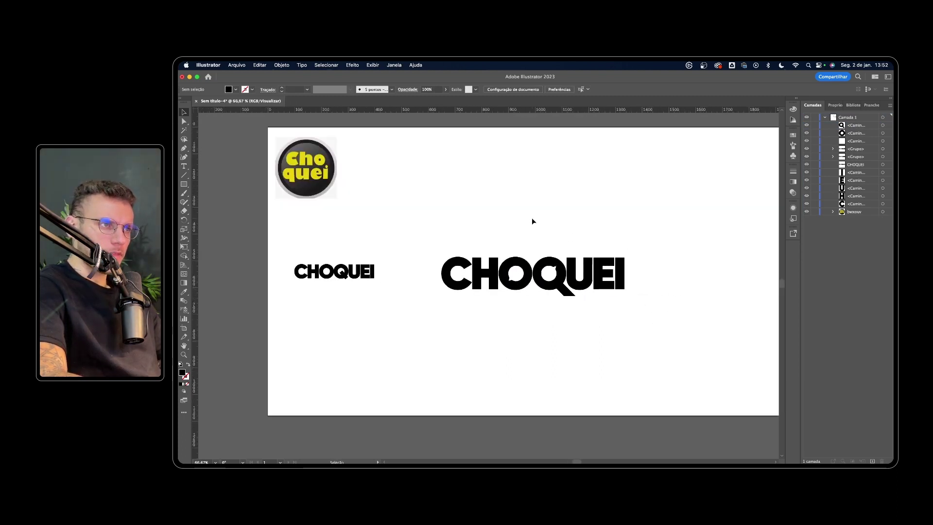
pyautogui.moveTo(456, 227); pyautogui.dragTo(623, 288)
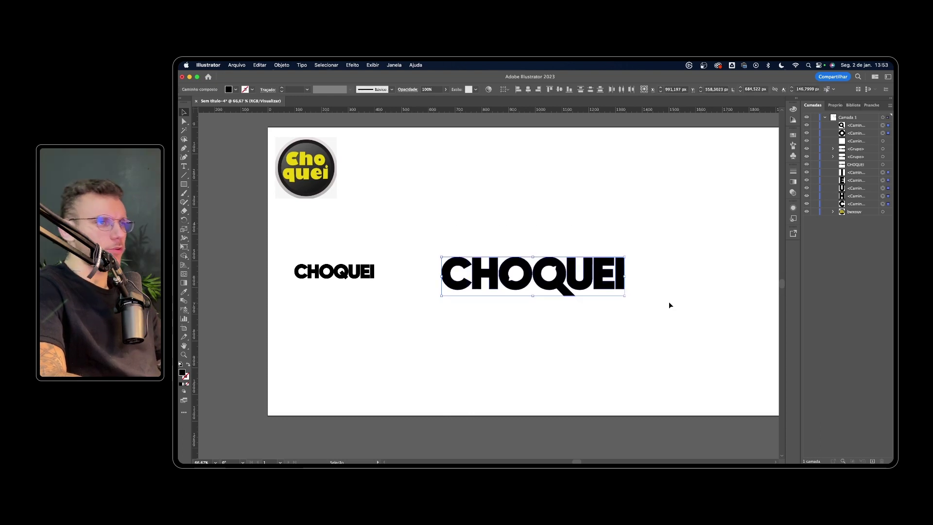
pyautogui.press('a')
pyautogui.press('super+g')
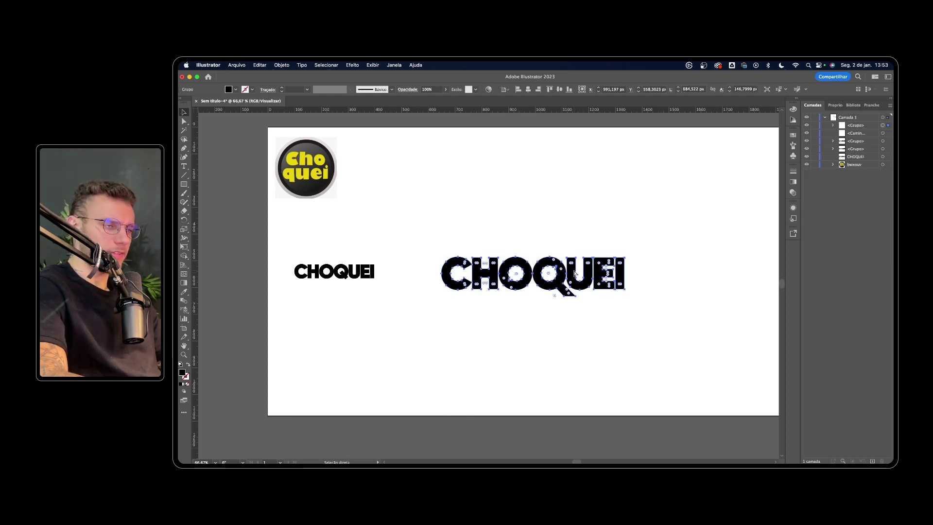
# Step: Reselect the grouped CHOQUEI word with the Selection tool
pyautogui.click(546, 228)
pyautogui.press('v')
pyautogui.moveTo(541, 235); pyautogui.dragTo(629, 324)
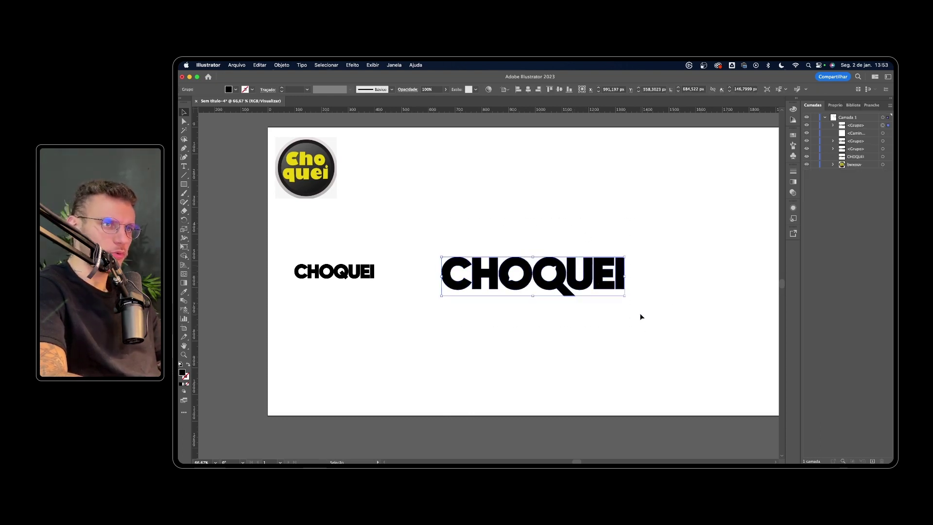
pyautogui.click(547, 227)
pyautogui.click(518, 264)
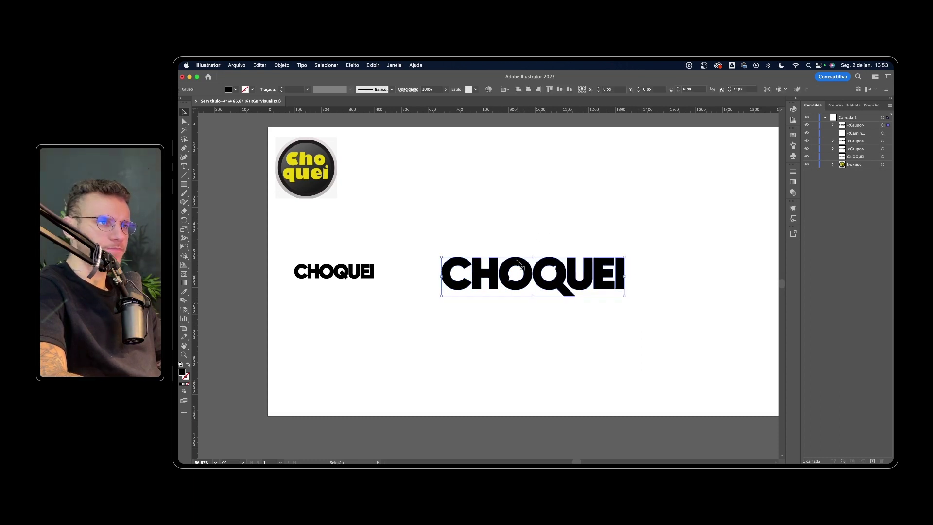
# Step: Paste copies of the O and Q, undoing a move that pushed them off the artboard
pyautogui.press('super+v')
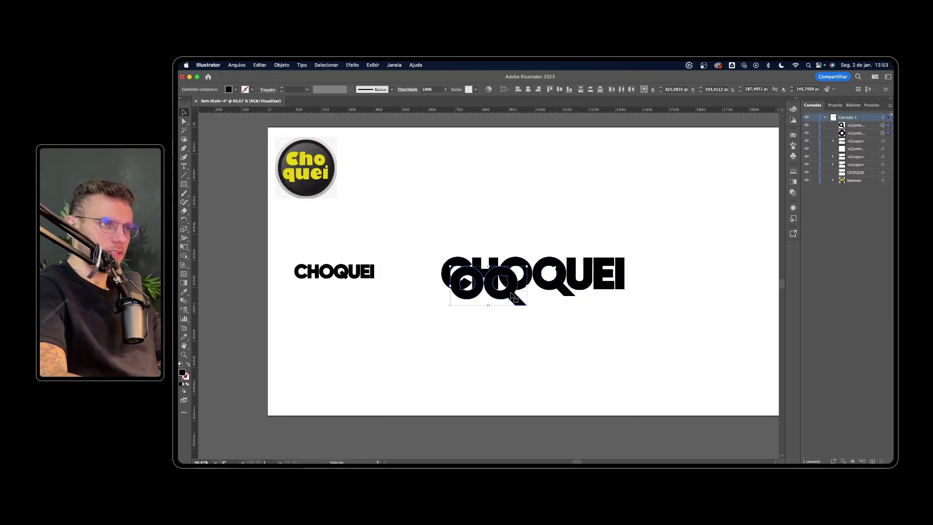
pyautogui.moveTo(512, 295); pyautogui.dragTo(720, 186)
pyautogui.hscroll(5, 662, 229)
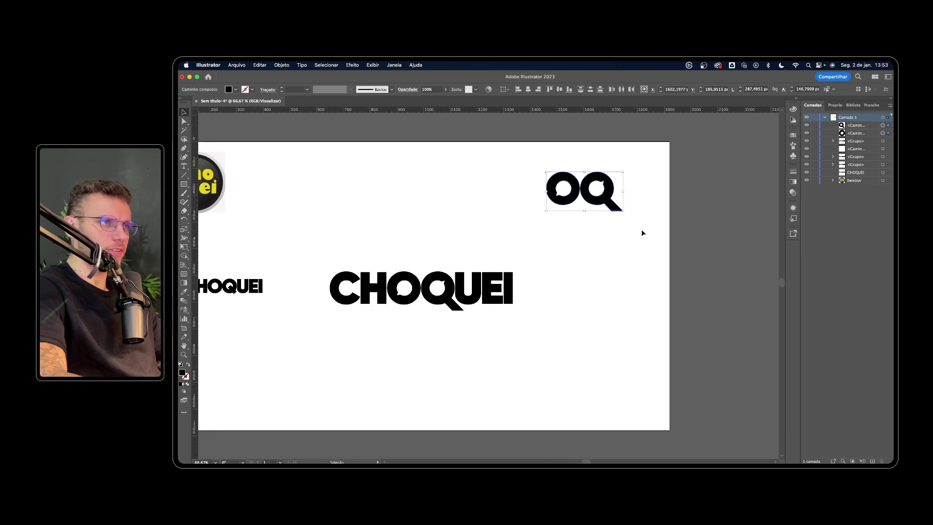
pyautogui.moveTo(591, 208); pyautogui.dragTo(719, 226)
pyautogui.hscroll(5, 719, 225)
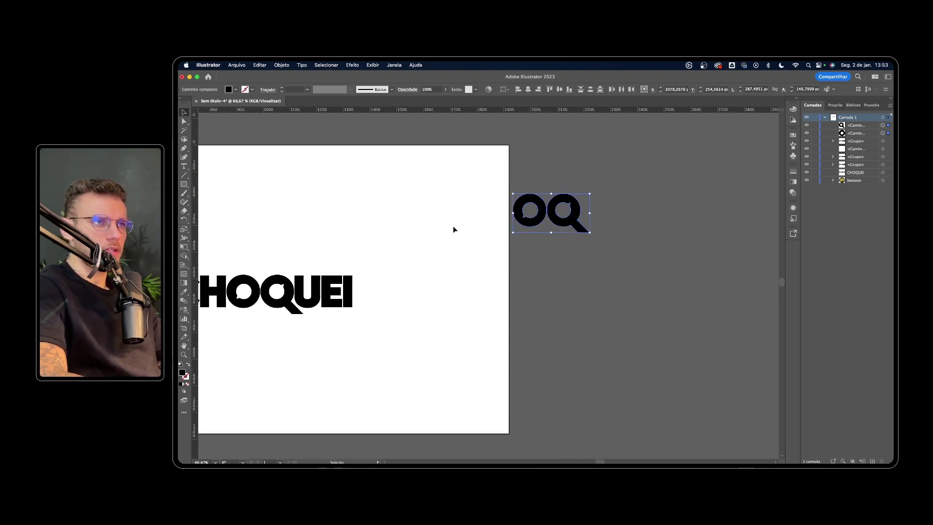
pyautogui.hotkey('ctrl', 'z')
pyautogui.scroll(3, 466, 202)
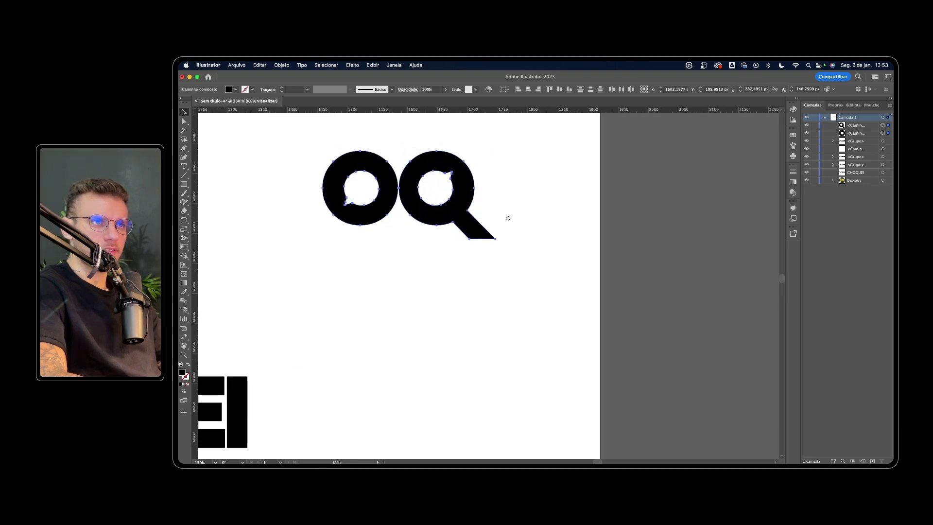
# Step: Draw a large grey circle over the OQ mark and send it to the back
pyautogui.click(184, 185)
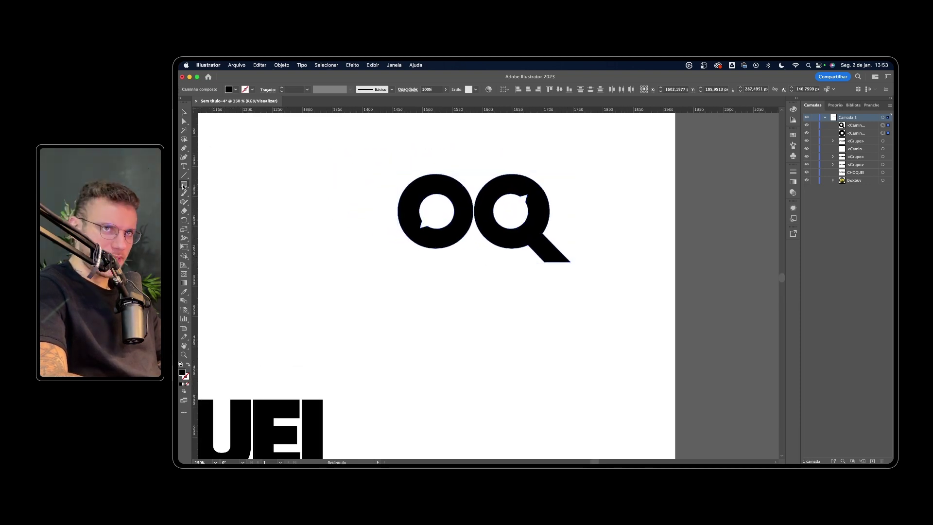
pyautogui.moveTo(183, 185); pyautogui.dragTo(214, 203)
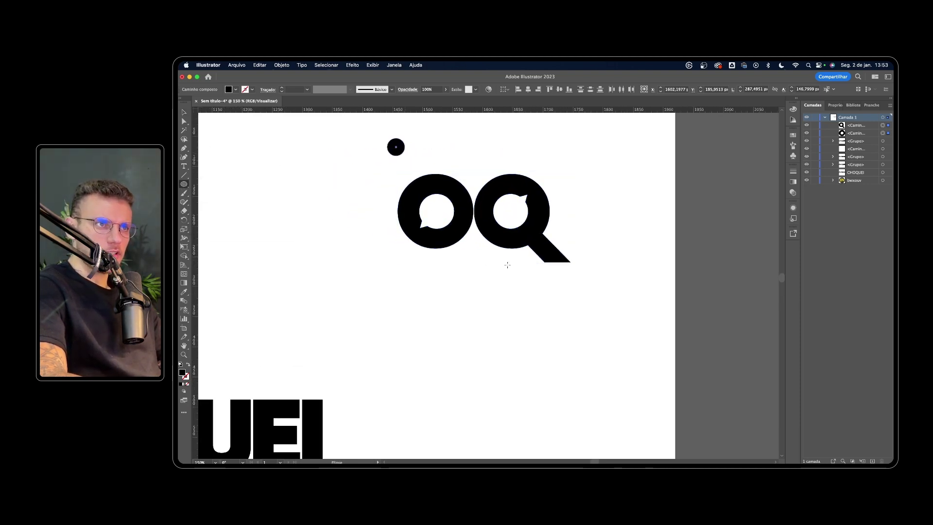
pyautogui.moveTo(387, 138); pyautogui.dragTo(610, 360)
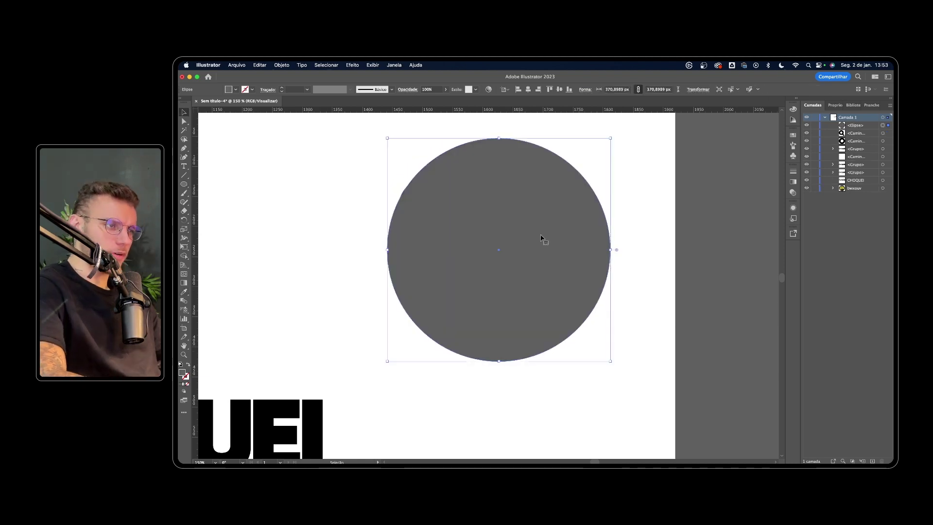
pyautogui.hotkey('ctrl', 'shift', '[')
# Step: Group the O and Q and centre the group horizontally and vertically on the circle
pyautogui.moveTo(542, 237); pyautogui.dragTo(559, 262)
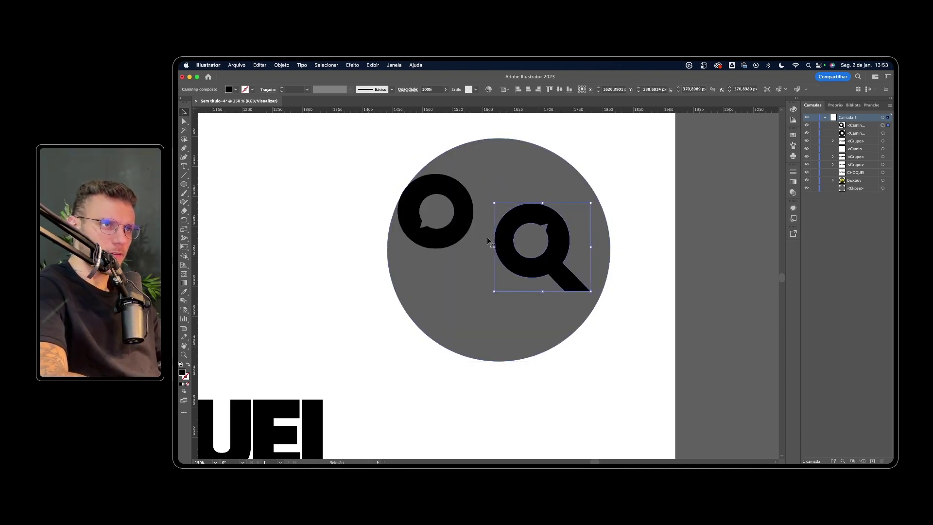
pyautogui.hotkey('ctrl', 'z')
pyautogui.keyDown('shift'); pyautogui.click(464, 233); pyautogui.keyUp('shift')
pyautogui.hotkey('ctrl', 'g')
pyautogui.keyDown('shift'); pyautogui.click(493, 157); pyautogui.keyUp('shift')
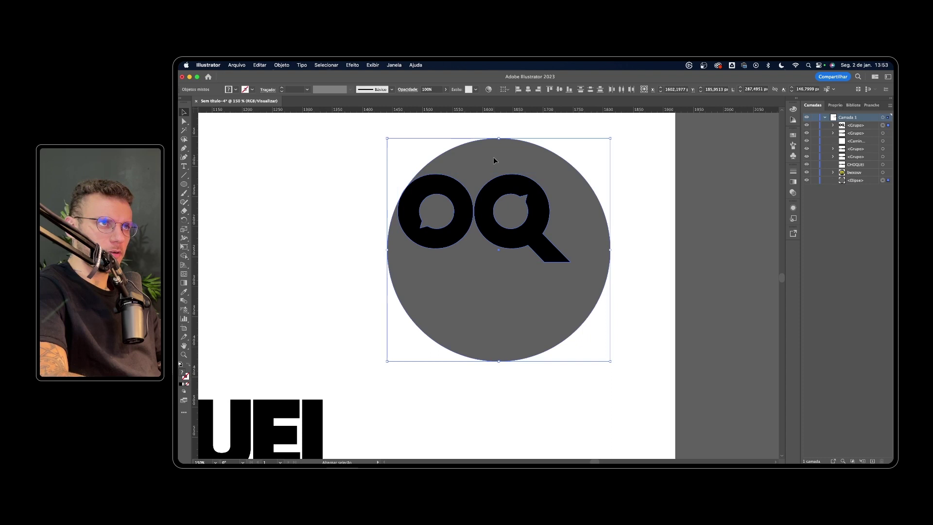
pyautogui.click(529, 90)
pyautogui.click(560, 89)
# Step: Turn the OQ mark white
pyautogui.click(606, 201)
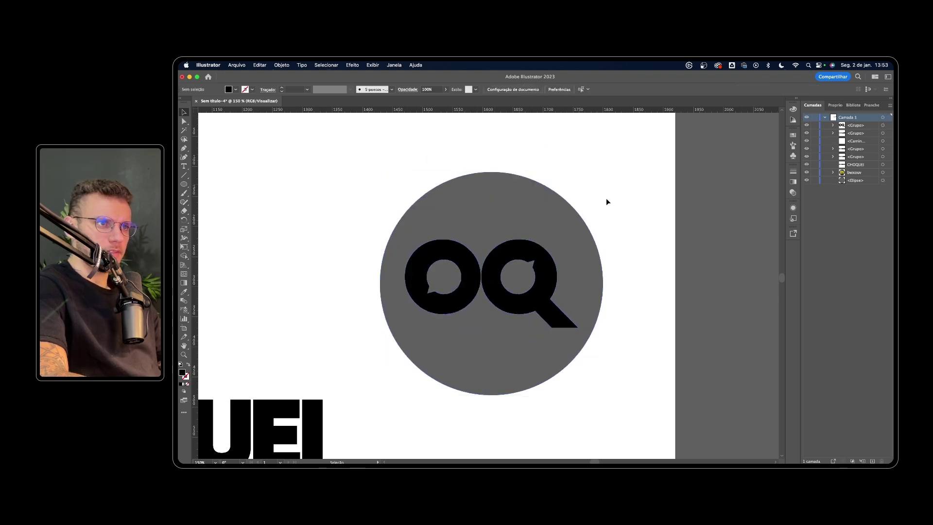
pyautogui.click(547, 298)
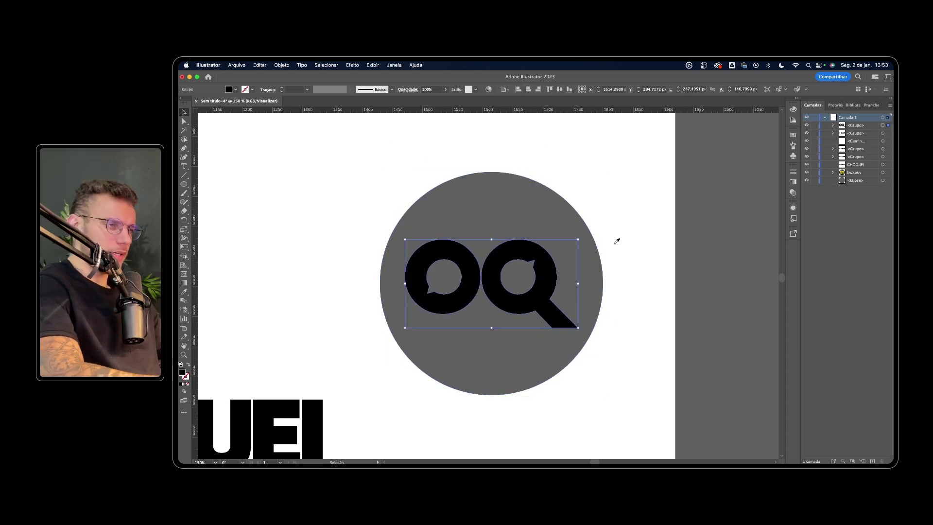
pyautogui.scroll(-1, 614, 247)
pyautogui.scroll(-1, 614, 247)
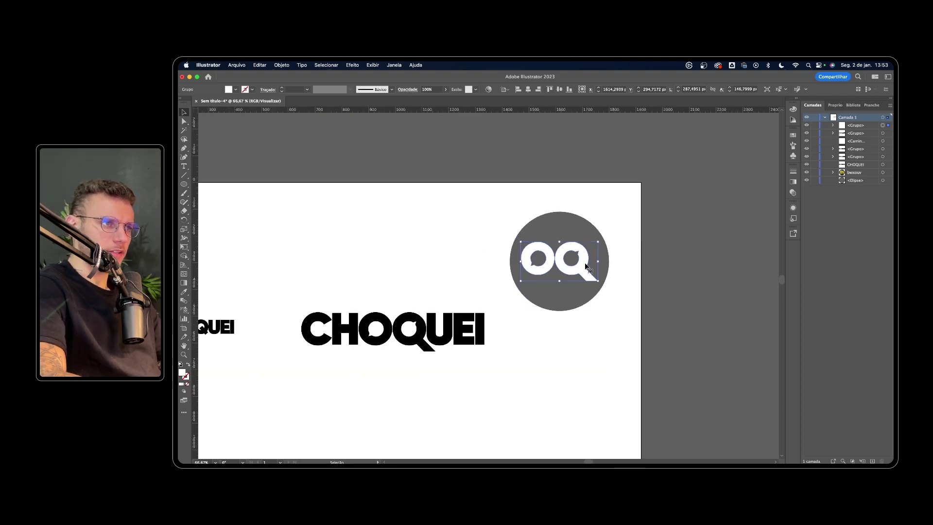
# Step: Nudge the OQ group right and stretch the Q's tail out to the circle's edge
pyautogui.moveTo(587, 266); pyautogui.dragTo(590, 266)
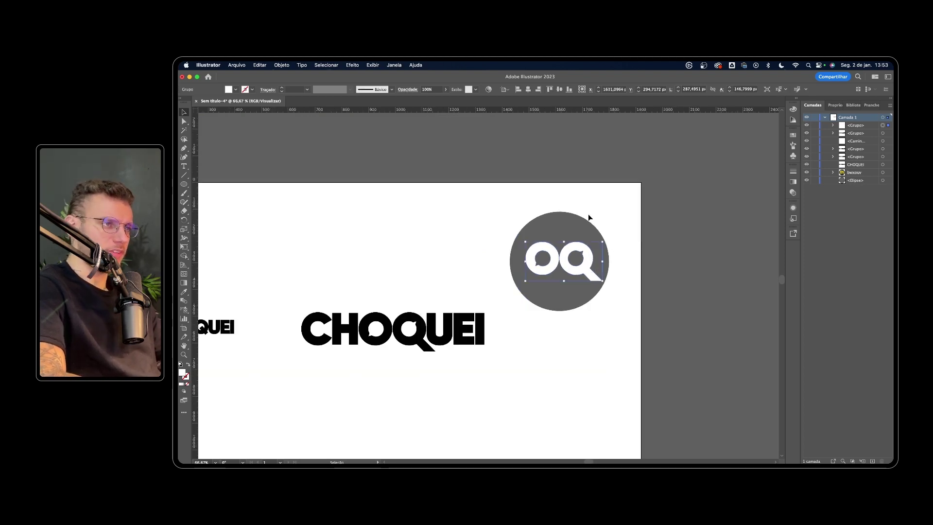
pyautogui.scroll(2, 591, 246)
pyautogui.press('a')
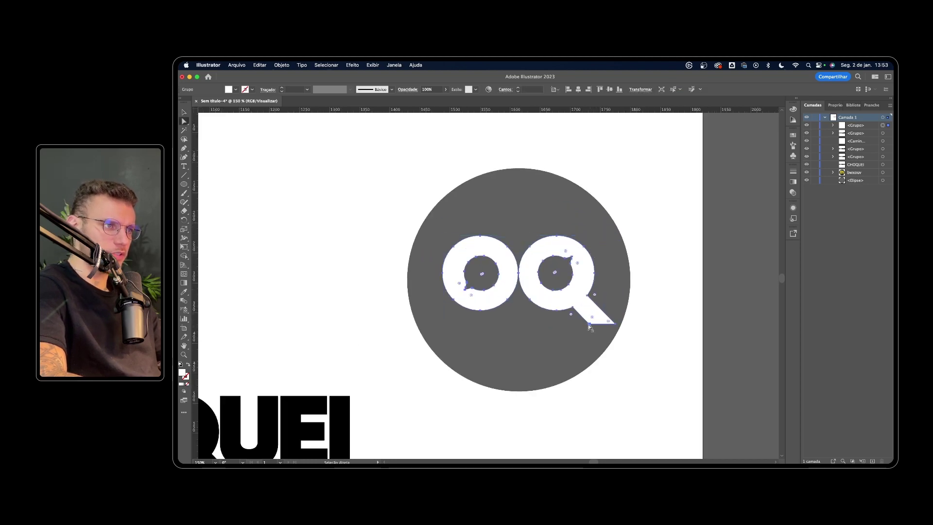
pyautogui.click(588, 324)
pyautogui.moveTo(616, 328); pyautogui.dragTo(626, 335)
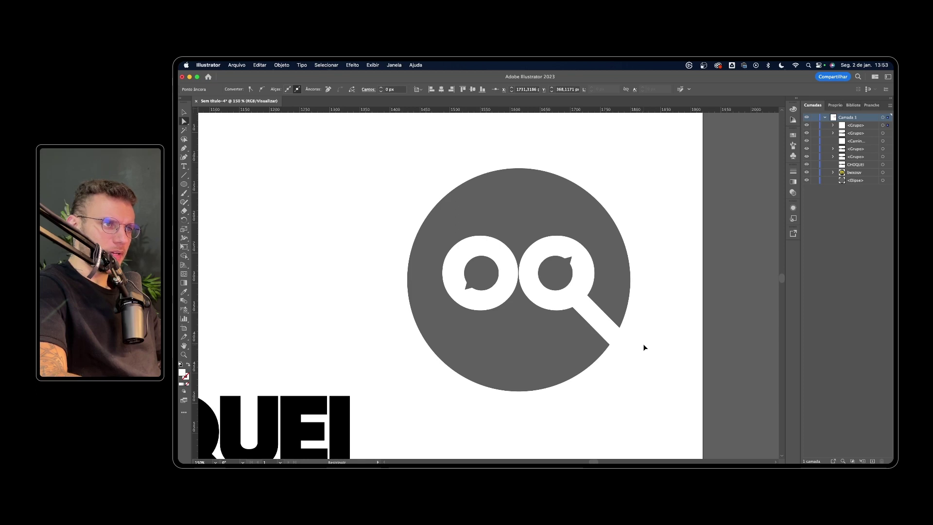
pyautogui.click(666, 276)
# Step: Undo the last change and check the OQ group's selection
pyautogui.scroll(-2, 666, 276)
pyautogui.scroll(-2, 667, 280)
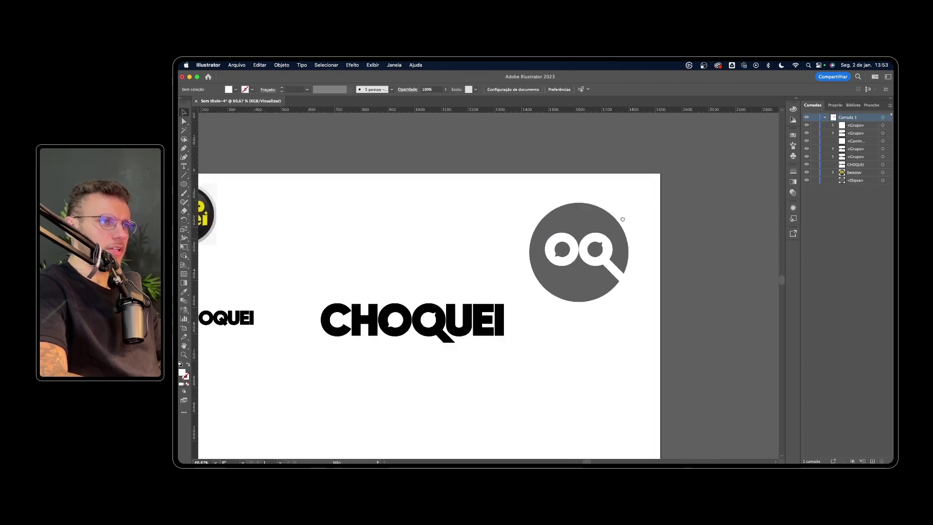
pyautogui.hscroll(2, 631, 258)
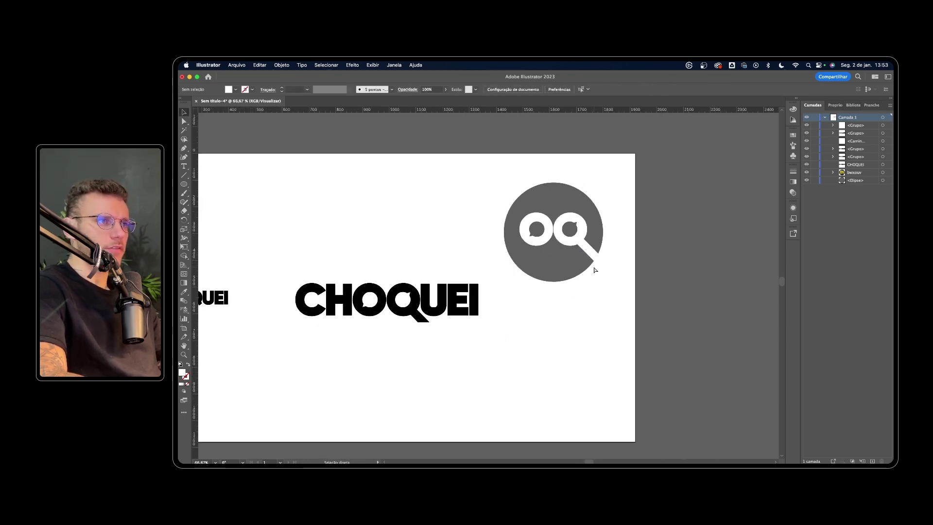
pyautogui.press('super+z')
pyautogui.click(581, 237)
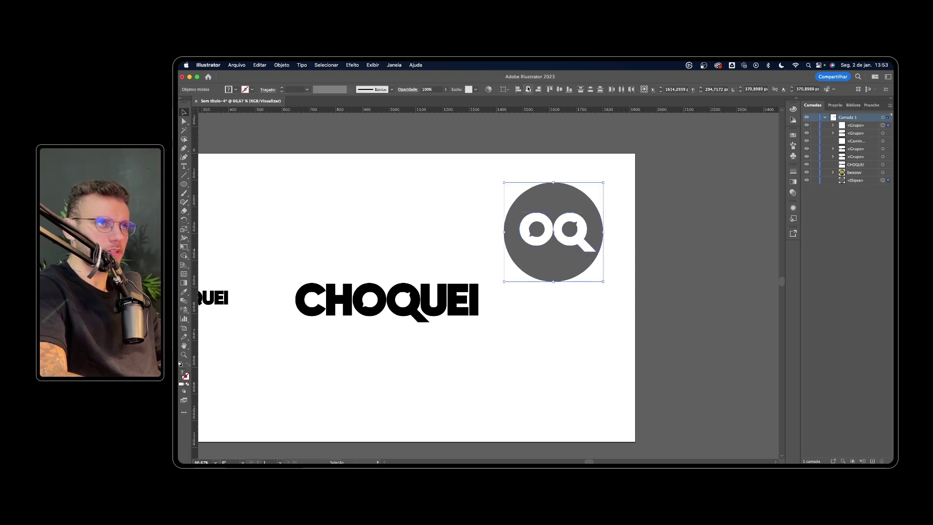
pyautogui.click(615, 167)
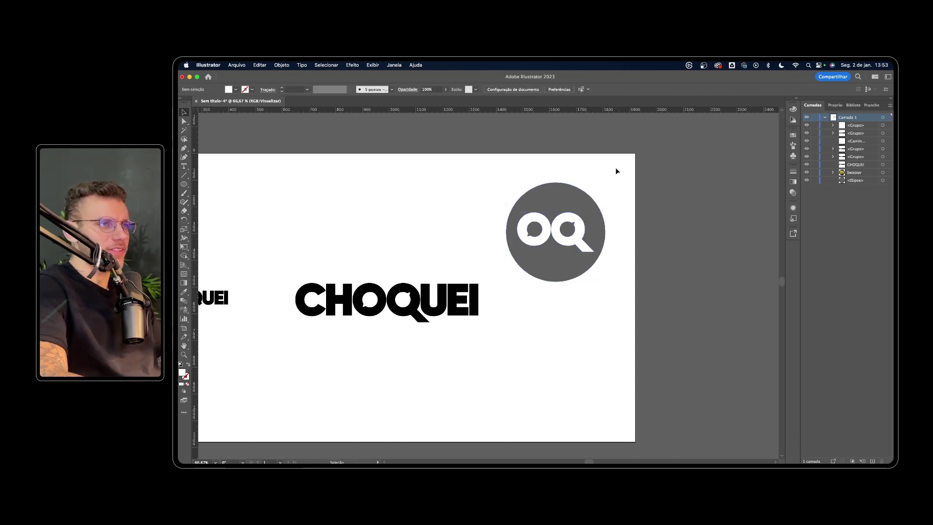
# Step: Try marquee-selecting points and objects on the circle's right side
pyautogui.press('m')
pyautogui.moveTo(494, 184); pyautogui.dragTo(557, 313)
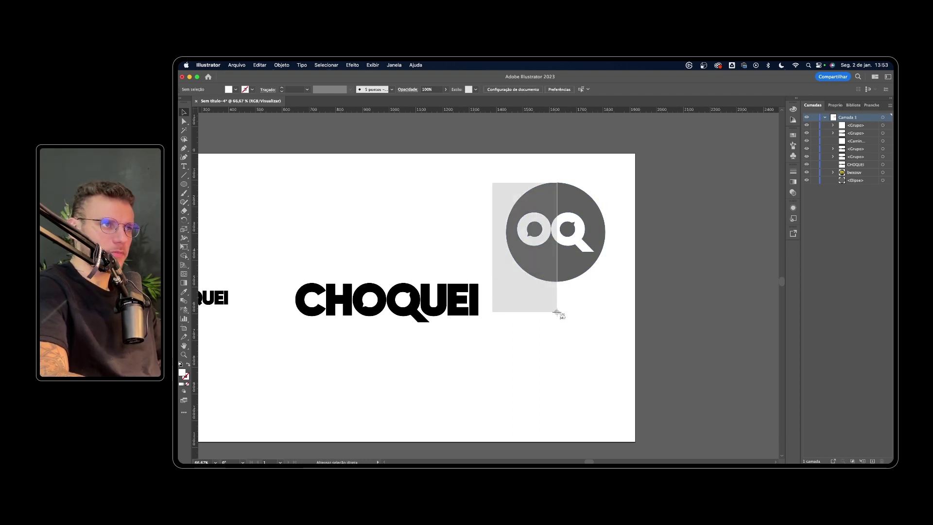
pyautogui.press('v')
pyautogui.moveTo(577, 171); pyautogui.dragTo(625, 271)
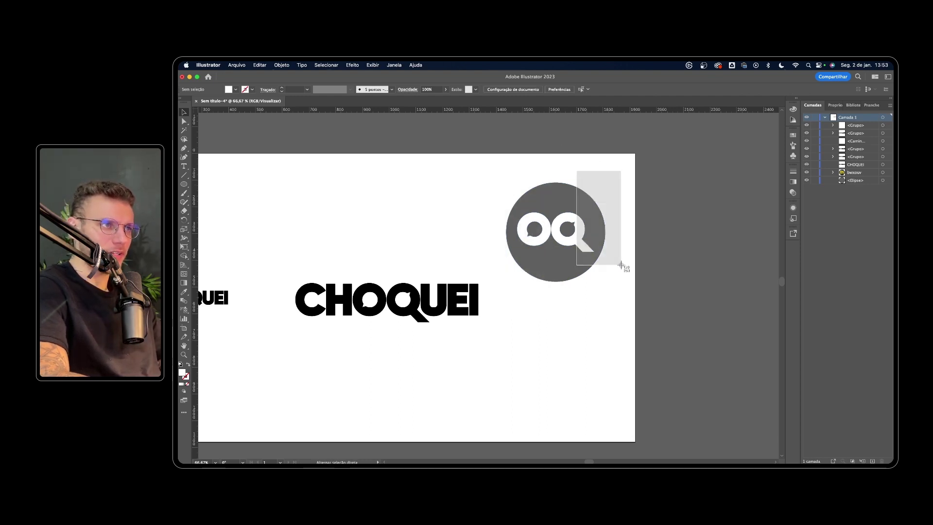
pyautogui.press('a')
pyautogui.moveTo(545, 161); pyautogui.dragTo(572, 278)
pyautogui.press('v')
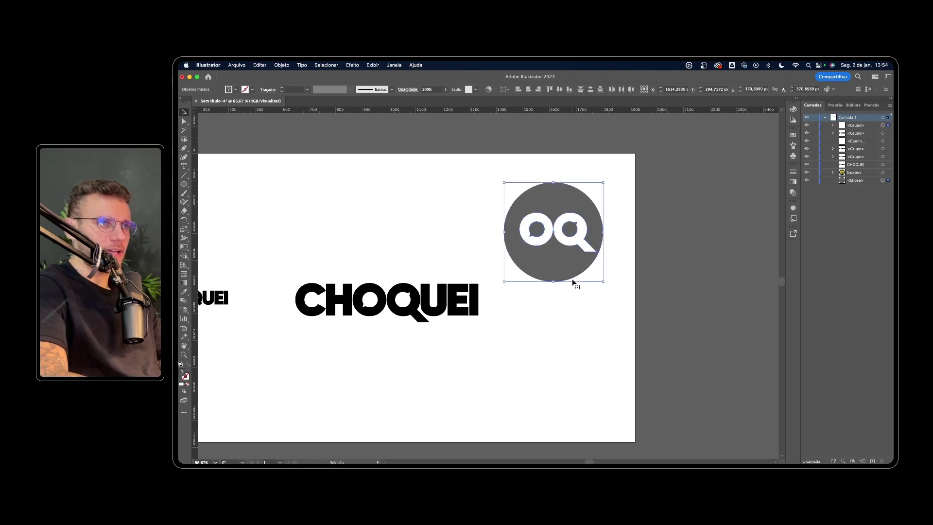
pyautogui.click(598, 293)
# Step: Inspect the Q's anchor points, selecting the points at the tail's end
pyautogui.click(592, 252)
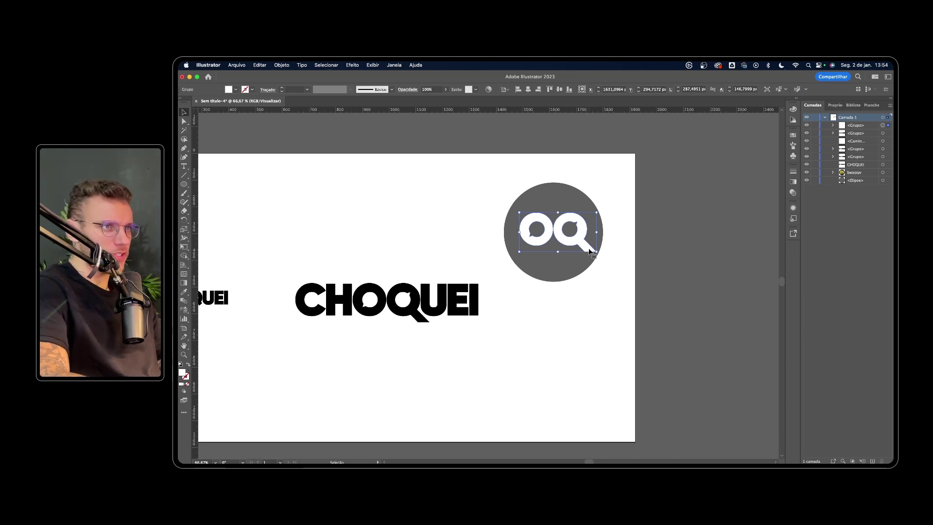
pyautogui.press('a')
pyautogui.moveTo(494, 200); pyautogui.dragTo(529, 278)
pyautogui.click(606, 212)
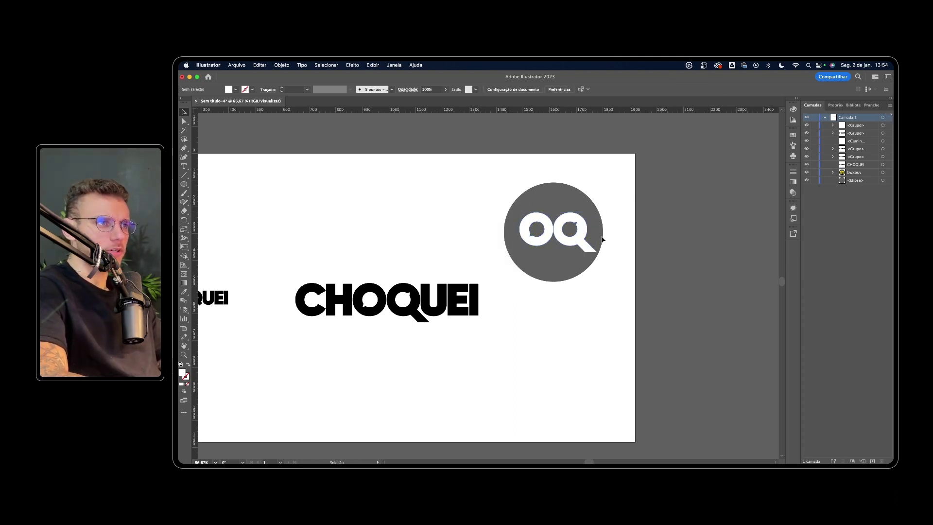
pyautogui.click(585, 254)
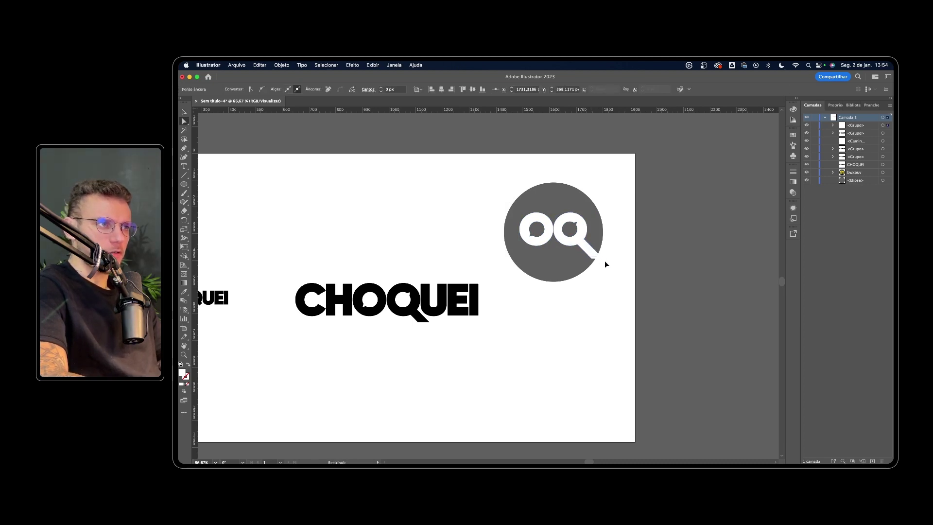
pyautogui.click(610, 264)
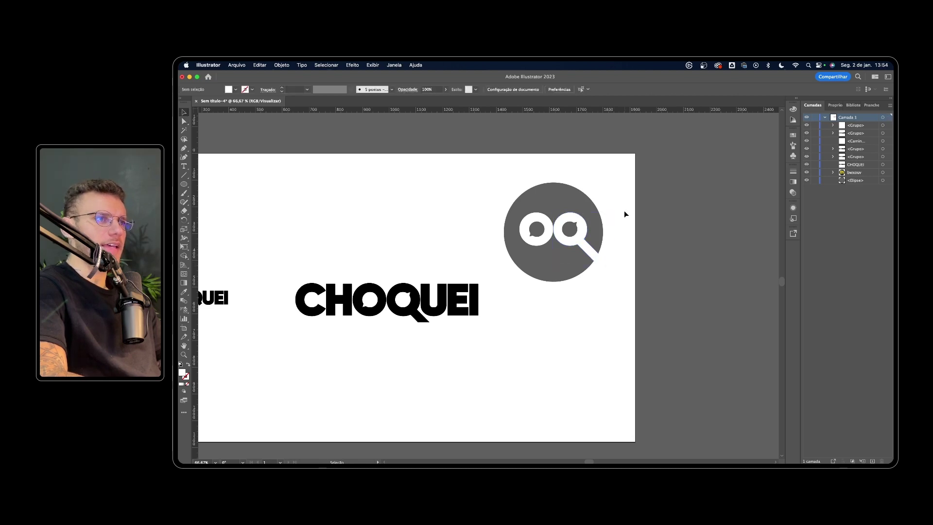
# Step: Nudge the white OQ group 1 px left and reselect it over the circle
pyautogui.click(541, 245)
pyautogui.press('Left')
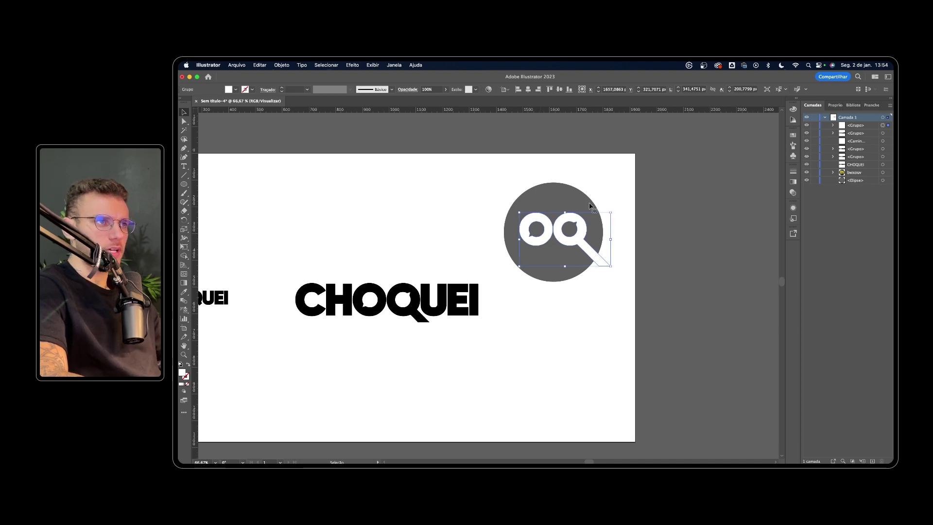
pyautogui.click(626, 178)
pyautogui.click(588, 231)
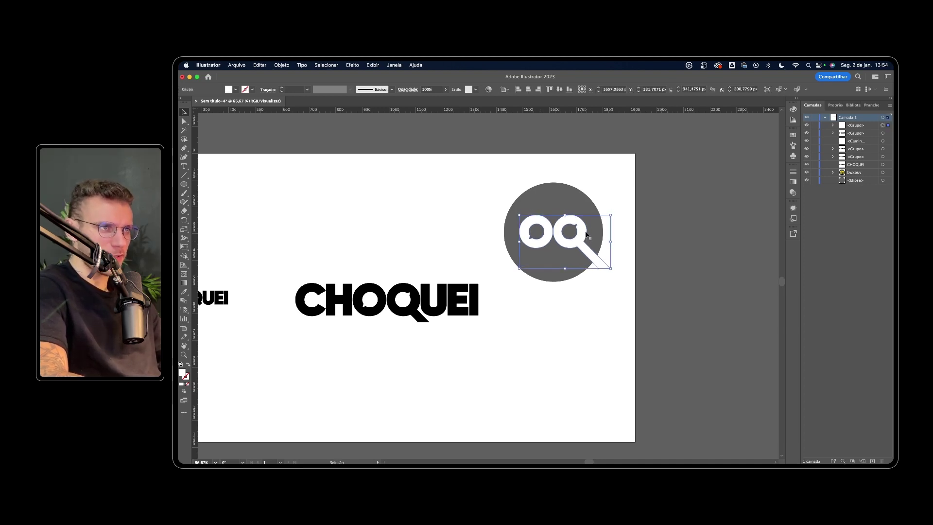
pyautogui.click(616, 192)
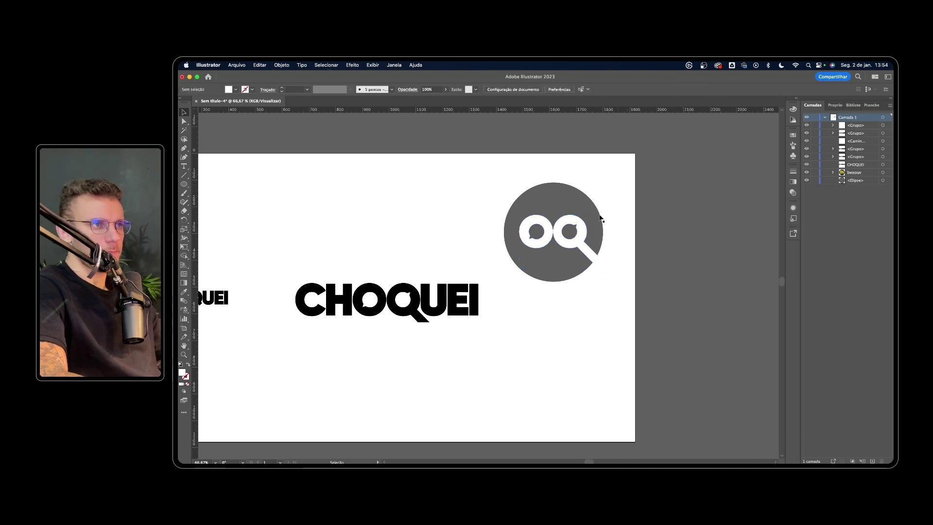
pyautogui.click(573, 233)
pyautogui.click(581, 234)
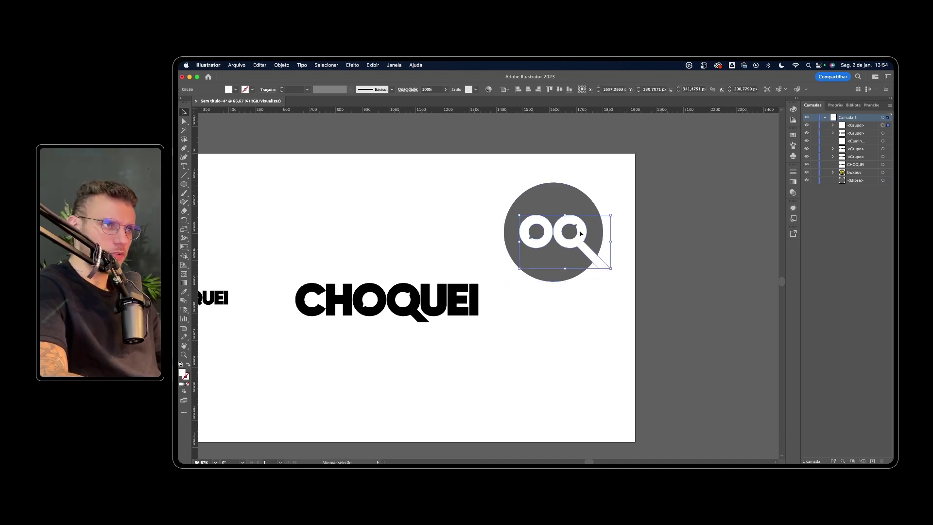
# Step: Place the round Choquei badge above the CHOQUEI wordmark and the grey OQ circle beside it
pyautogui.click(613, 203)
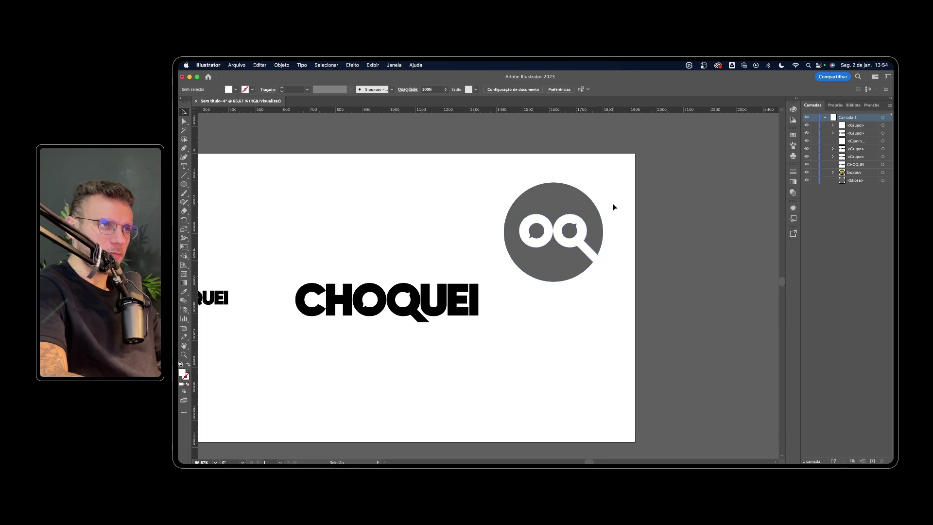
pyautogui.scroll(-1, 613, 203)
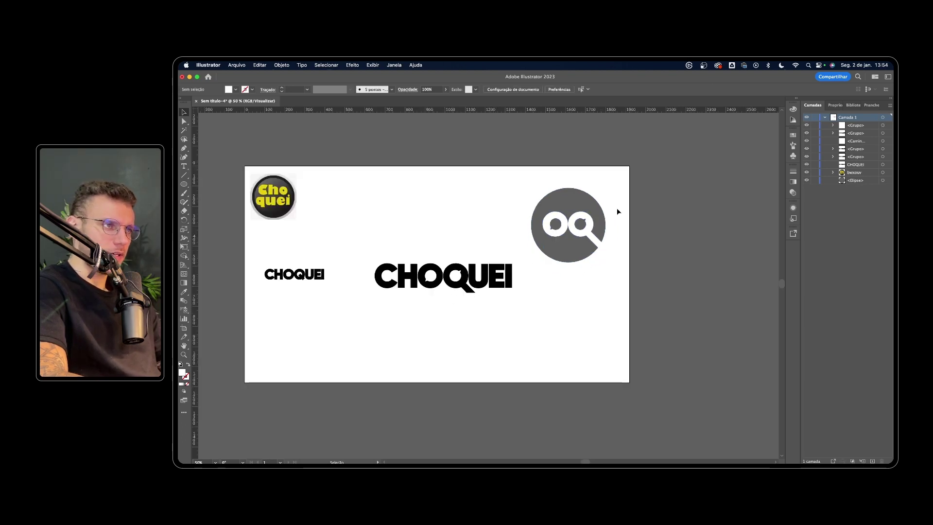
pyautogui.moveTo(594, 252); pyautogui.dragTo(597, 265)
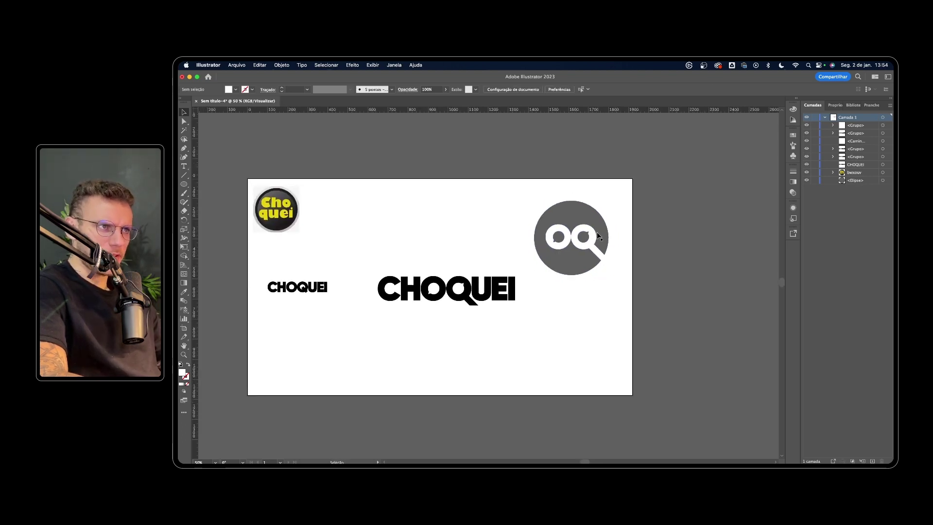
pyautogui.moveTo(291, 196); pyautogui.dragTo(462, 220)
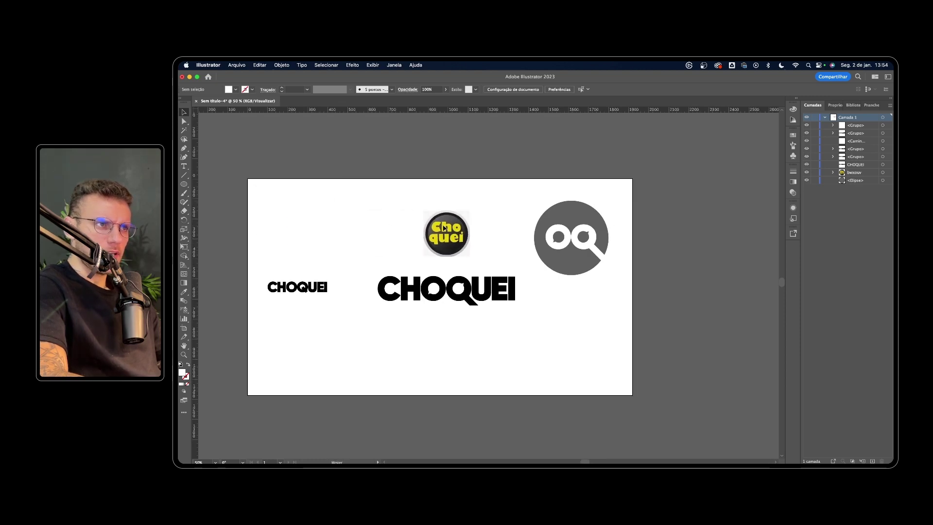
pyautogui.moveTo(602, 255)
pyautogui.mouseDown()
pyautogui.moveTo(551, 265)
pyautogui.moveTo(520, 257)
pyautogui.mouseUp()
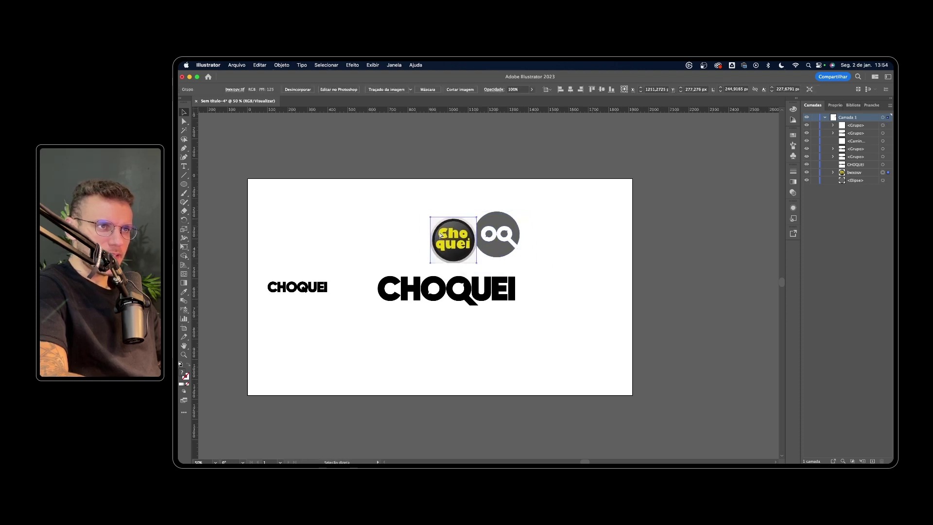
# Step: Move the Choquei badge to the artboard's top-left corner and enlarge it
pyautogui.click(510, 240)
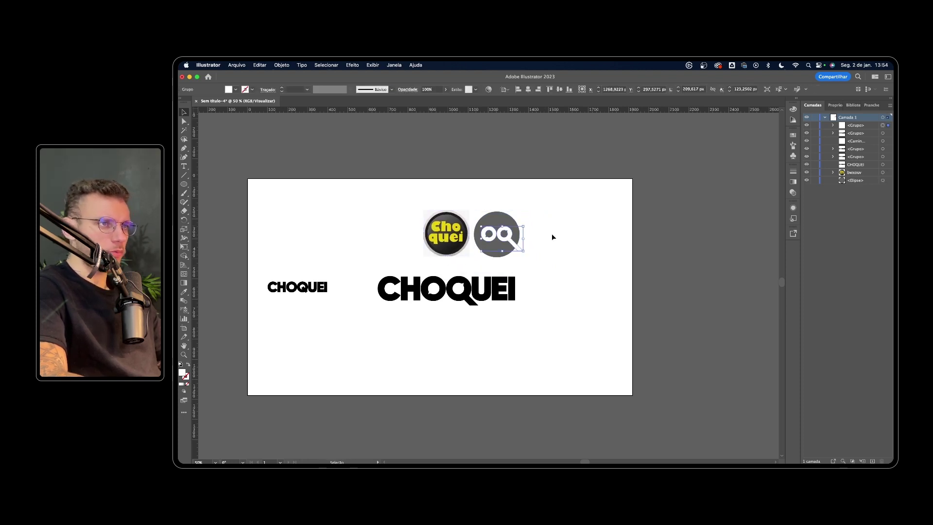
pyautogui.click(552, 237)
pyautogui.moveTo(458, 239)
pyautogui.mouseDown()
pyautogui.moveTo(288, 209)
pyautogui.moveTo(318, 247)
pyautogui.mouseUp()
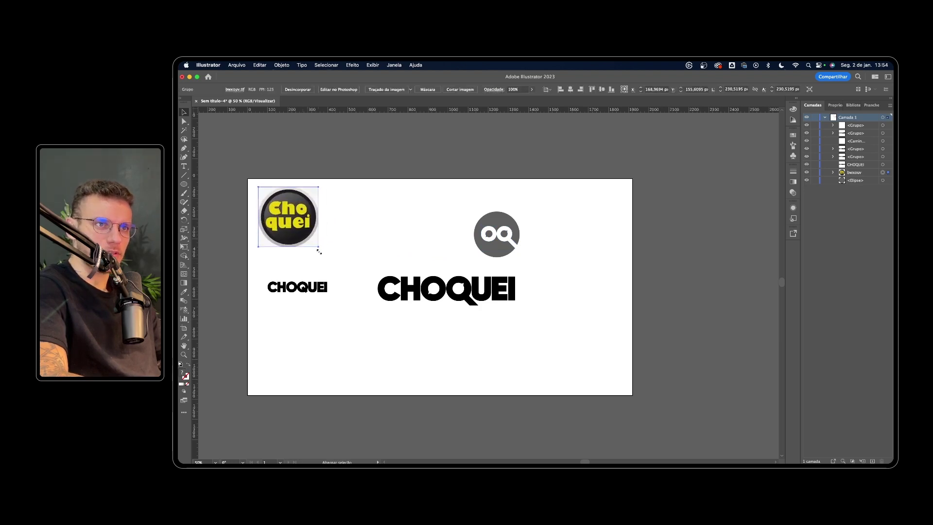
pyautogui.click(410, 207)
pyautogui.moveTo(550, 258)
pyautogui.mouseDown()
pyautogui.moveTo(498, 225)
pyautogui.moveTo(602, 216)
pyautogui.mouseUp()
pyautogui.click(505, 205)
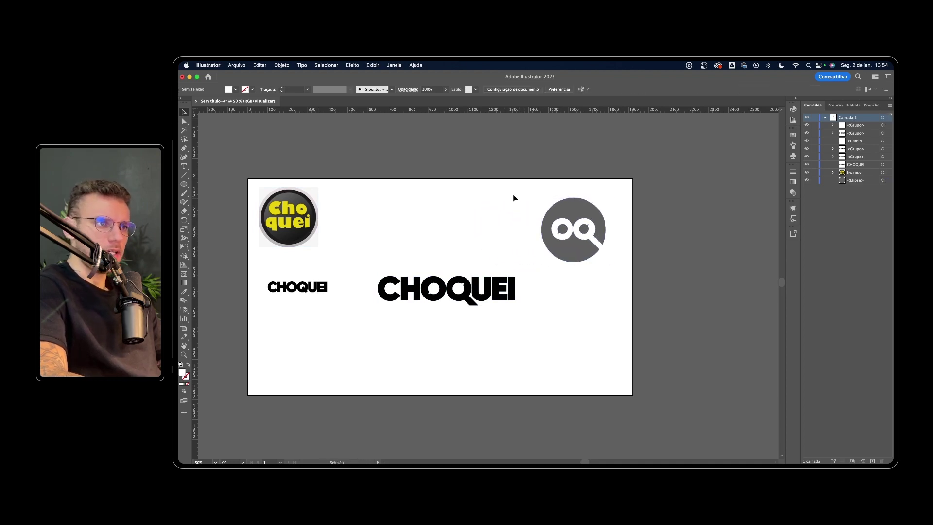
pyautogui.moveTo(491, 206); pyautogui.dragTo(495, 196)
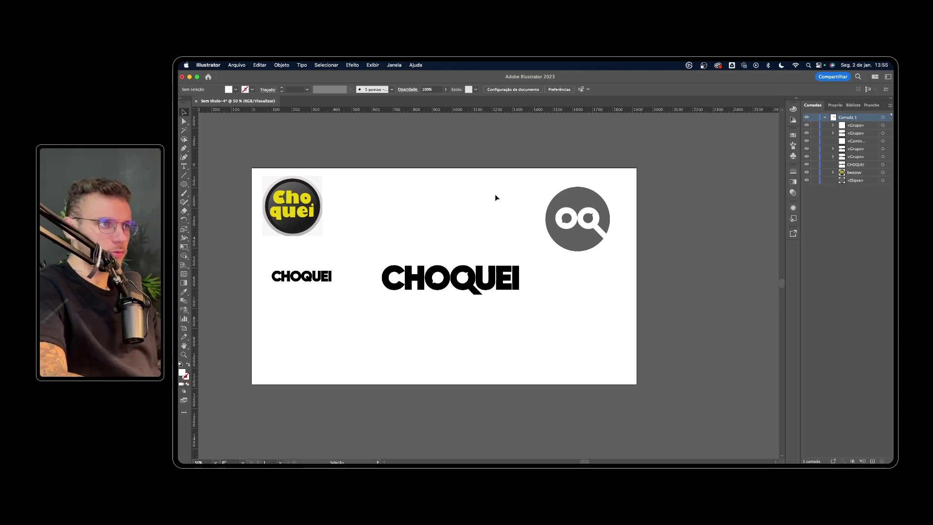
pyautogui.moveTo(453, 248); pyautogui.dragTo(452, 239)
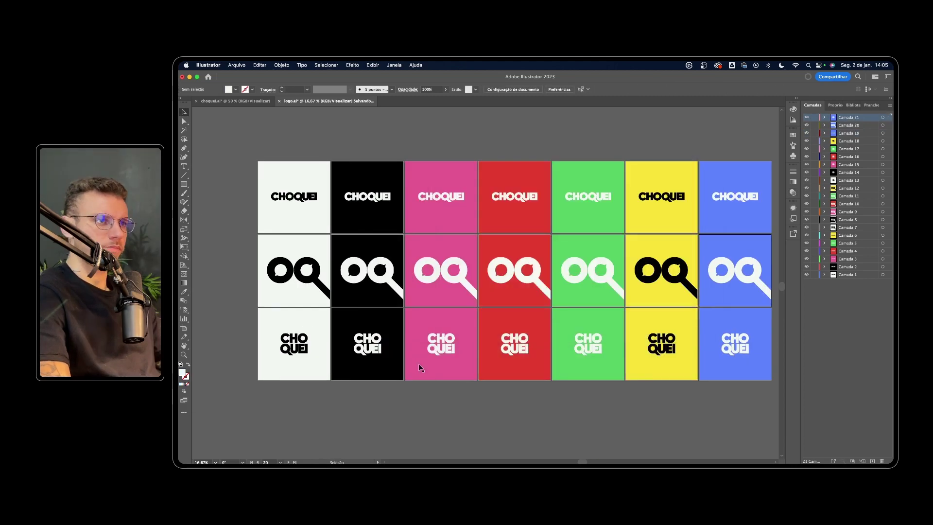
pyautogui.scroll(3, 256, 196)
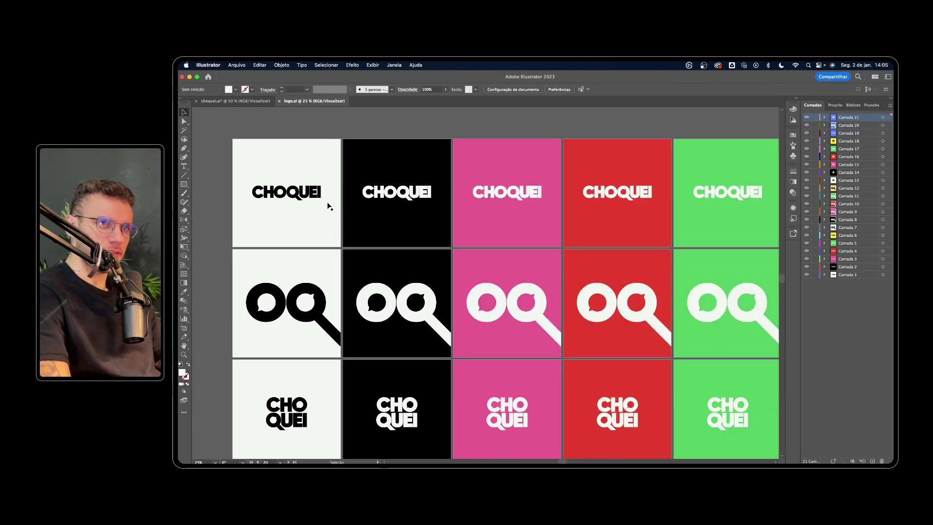
pyautogui.moveTo(321, 194); pyautogui.dragTo(369, 172)
pyautogui.scroll(5, 317, 421)
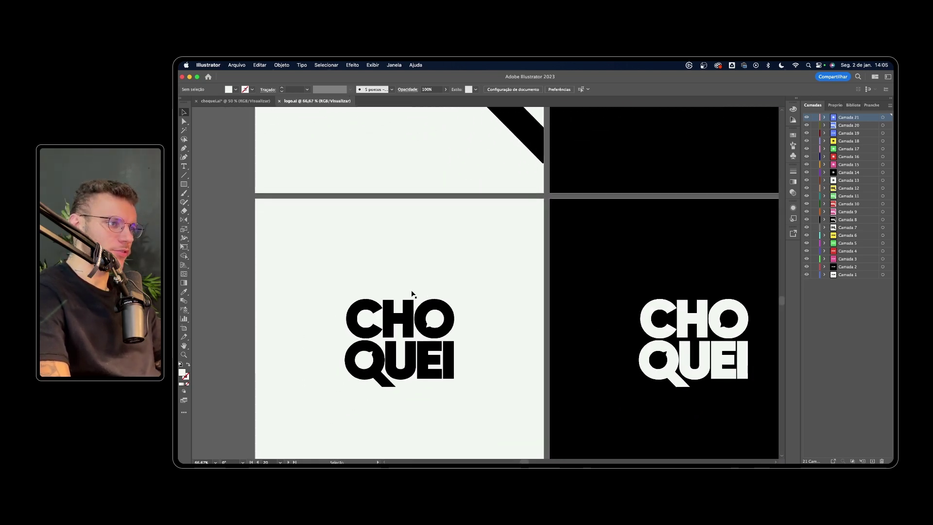
pyautogui.scroll(-2, 417, 293)
pyautogui.scroll(3, 576, 327)
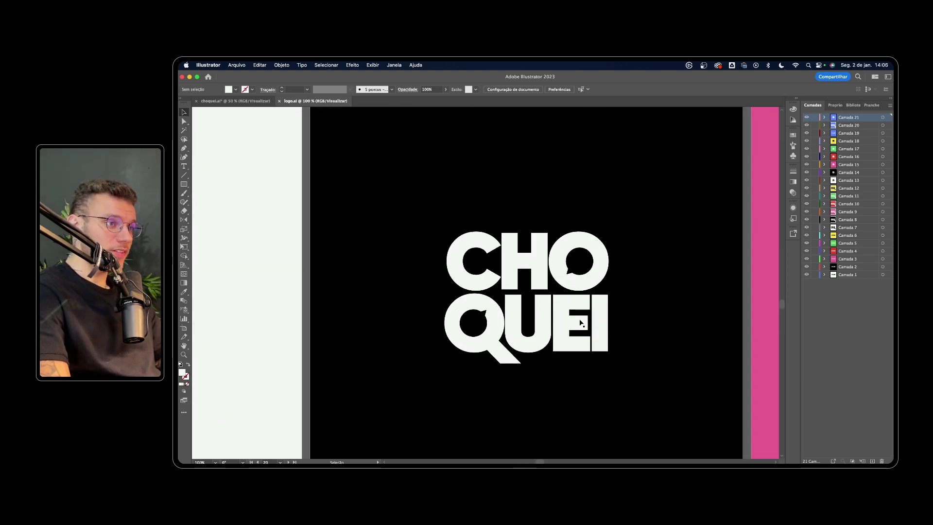
pyautogui.scroll(1, 559, 320)
pyautogui.scroll(1, 537, 313)
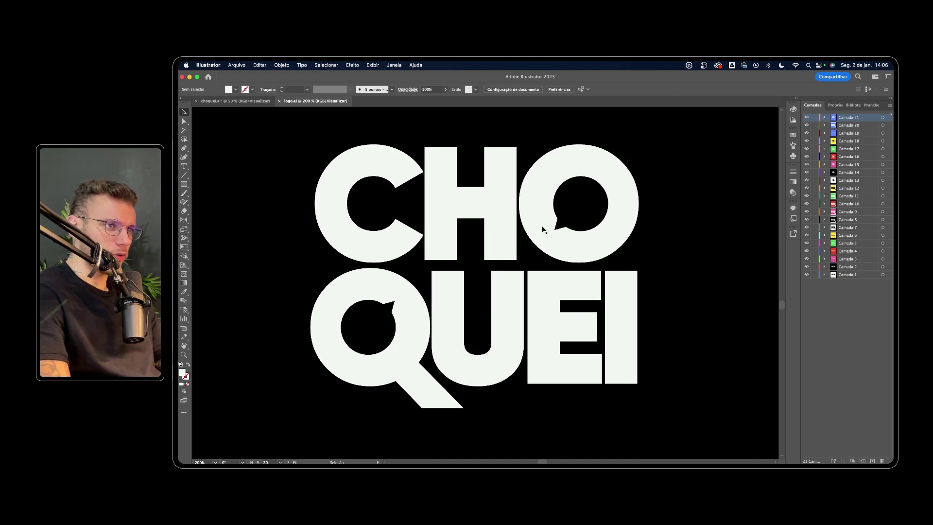
pyautogui.scroll(-1, 543, 230)
pyautogui.scroll(-1, 482, 222)
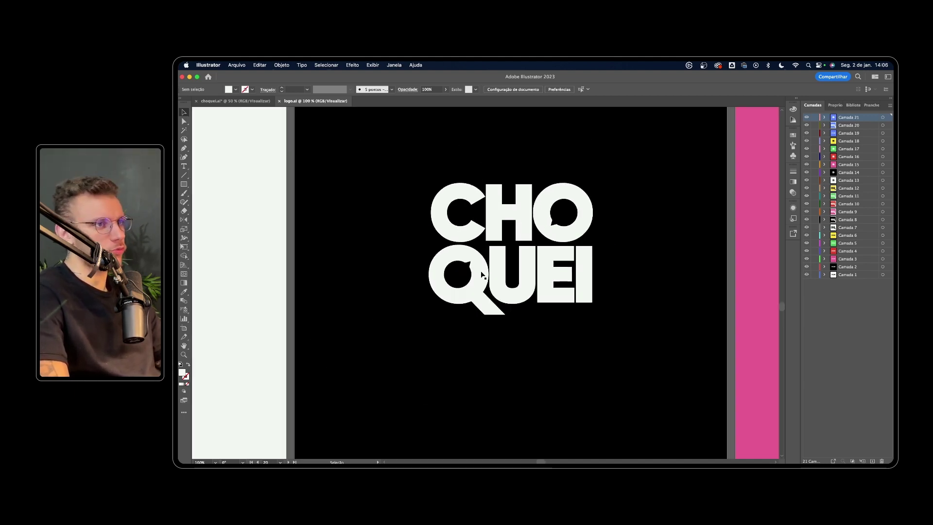
pyautogui.scroll(-2, 500, 273)
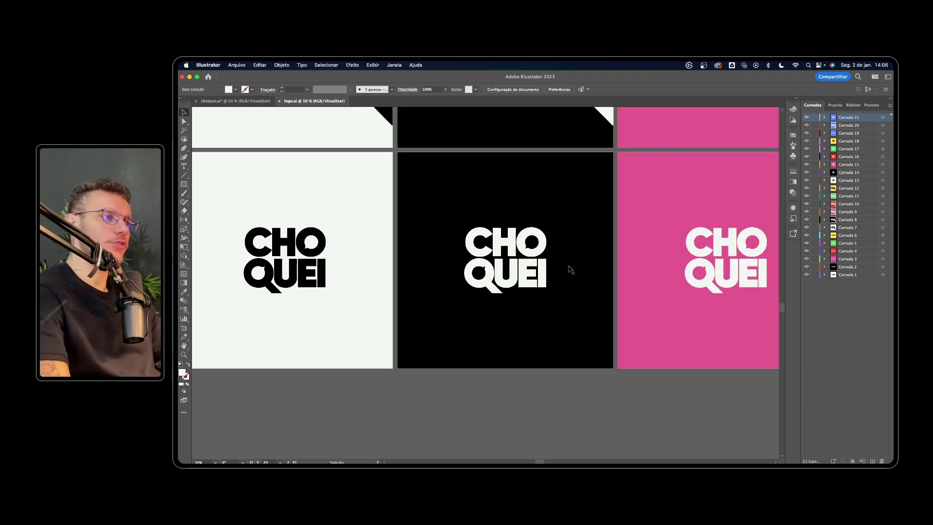
pyautogui.scroll(-1, 568, 268)
pyautogui.moveTo(583, 260); pyautogui.dragTo(500, 295)
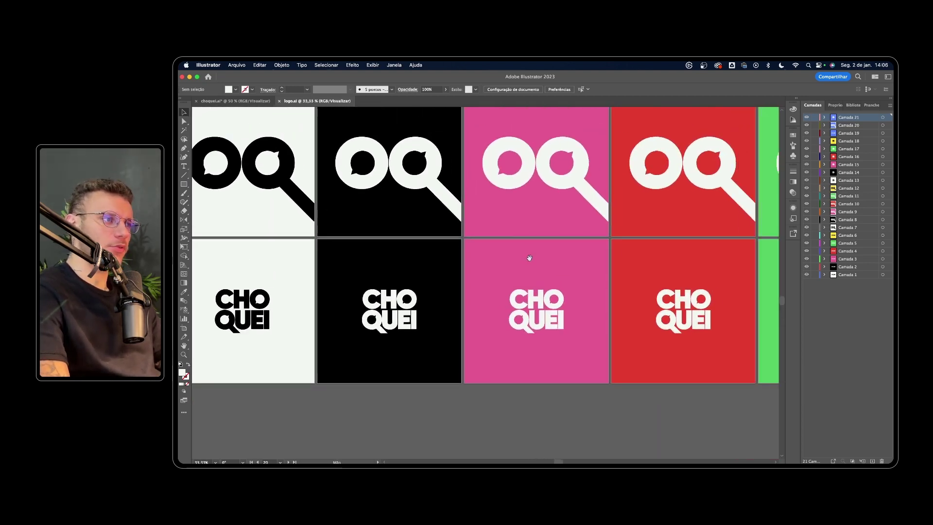
pyautogui.moveTo(529, 258); pyautogui.dragTo(430, 297)
pyautogui.scroll(-1, 575, 223)
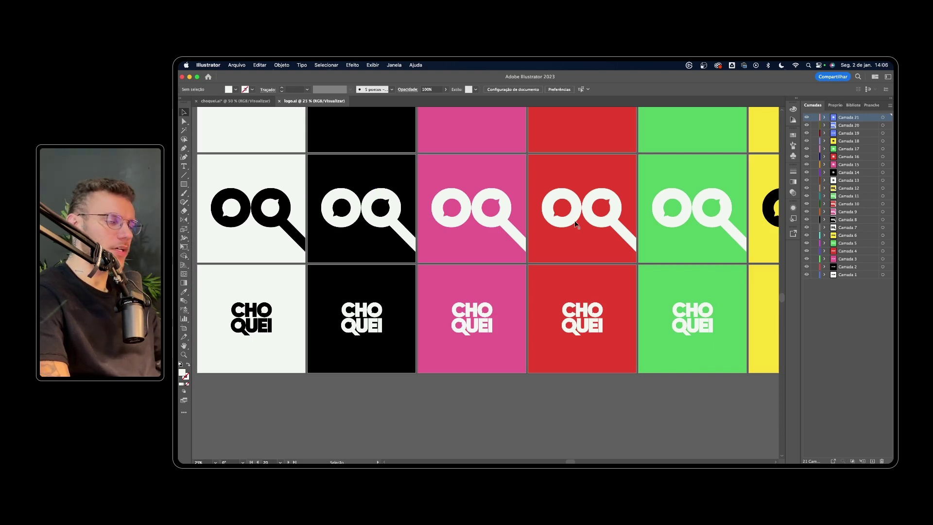
pyautogui.scroll(2, 576, 224)
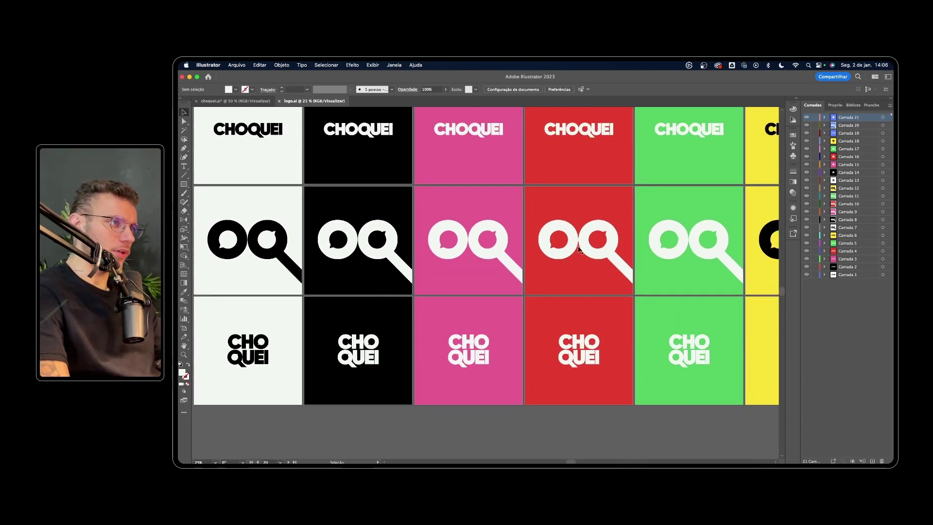
pyautogui.scroll(2, 577, 245)
pyautogui.hscroll(-3, 466, 213)
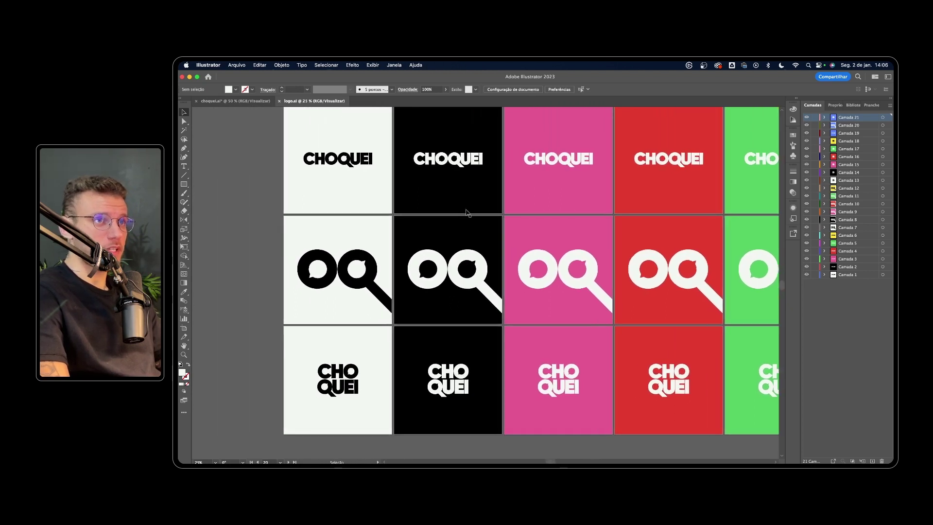
pyautogui.click(354, 196)
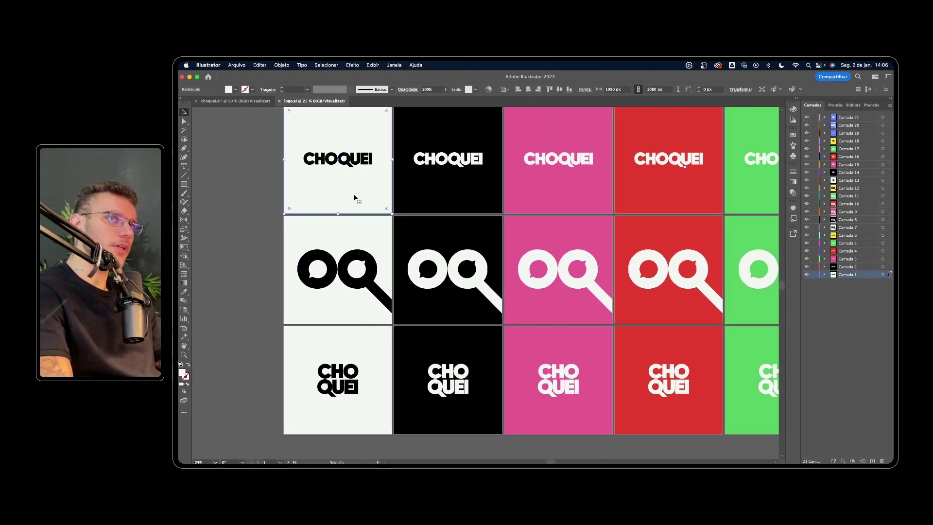
pyautogui.click(449, 198)
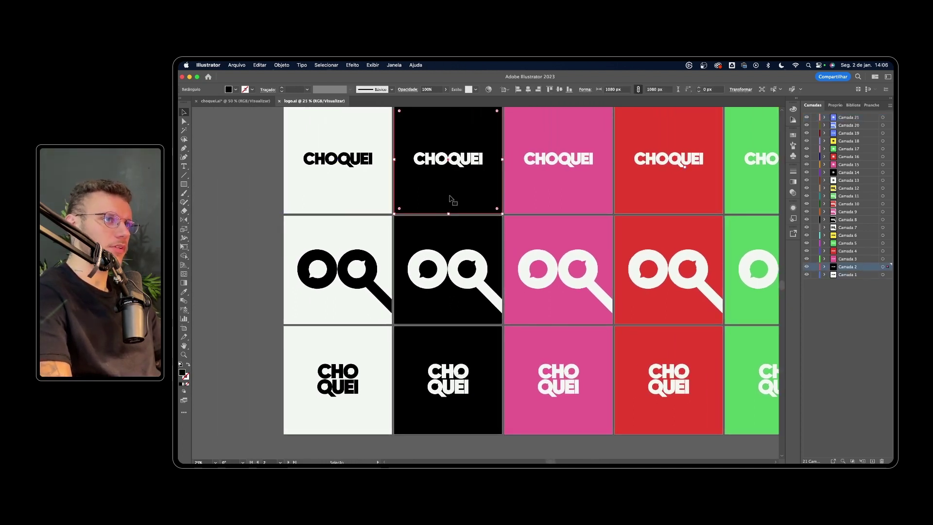
pyautogui.scroll(-1, 463, 198)
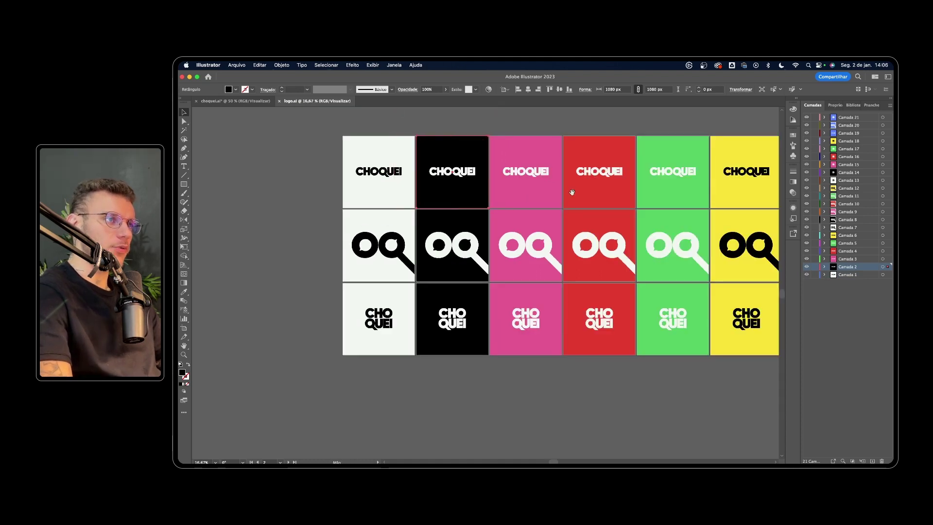
pyautogui.moveTo(569, 192); pyautogui.dragTo(470, 193)
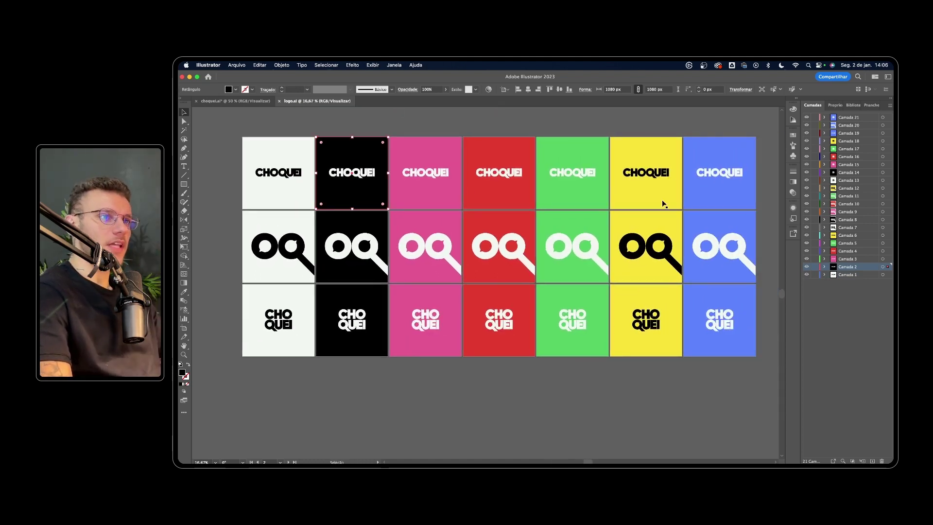
pyautogui.click(447, 125)
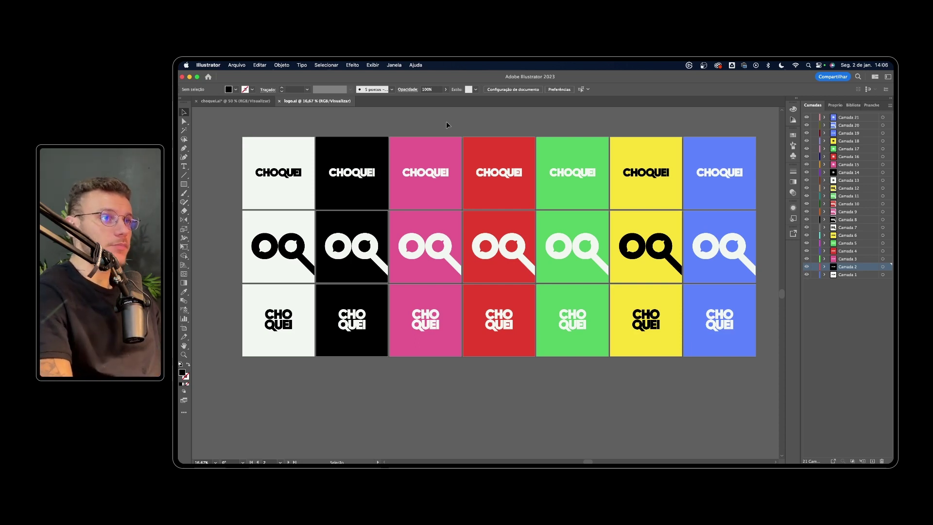
pyautogui.click(700, 149)
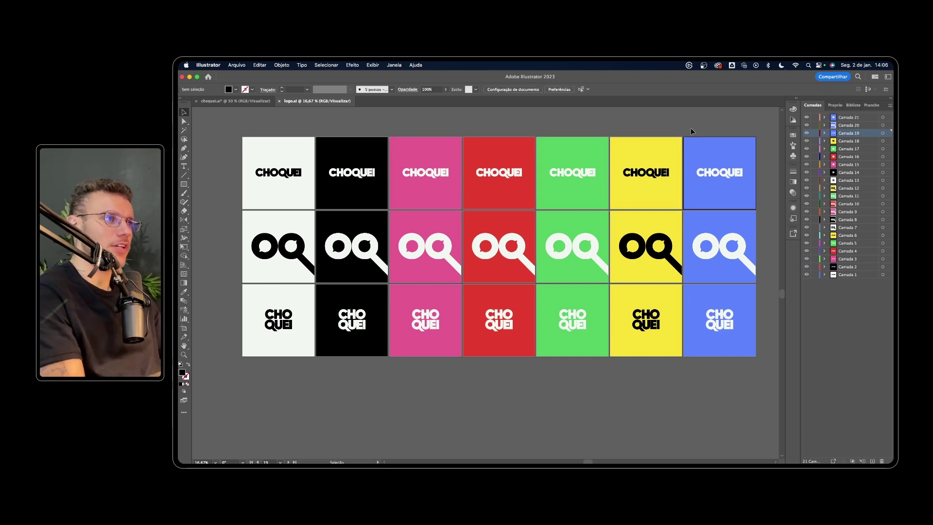
pyautogui.click(658, 157)
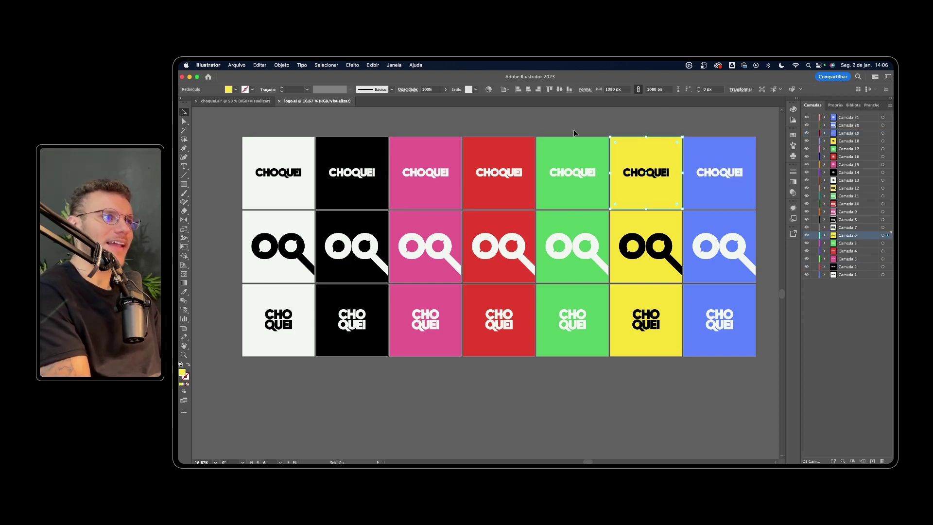
pyautogui.click(563, 145)
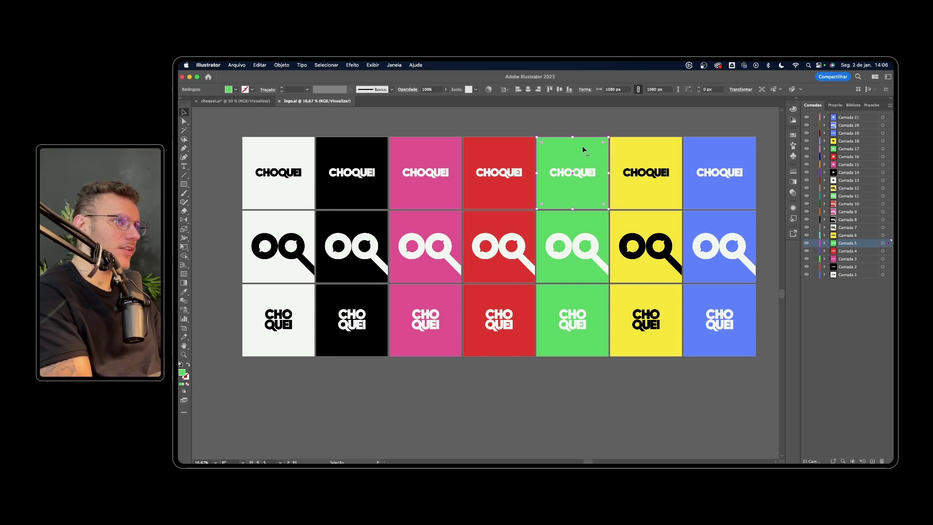
pyautogui.click(505, 152)
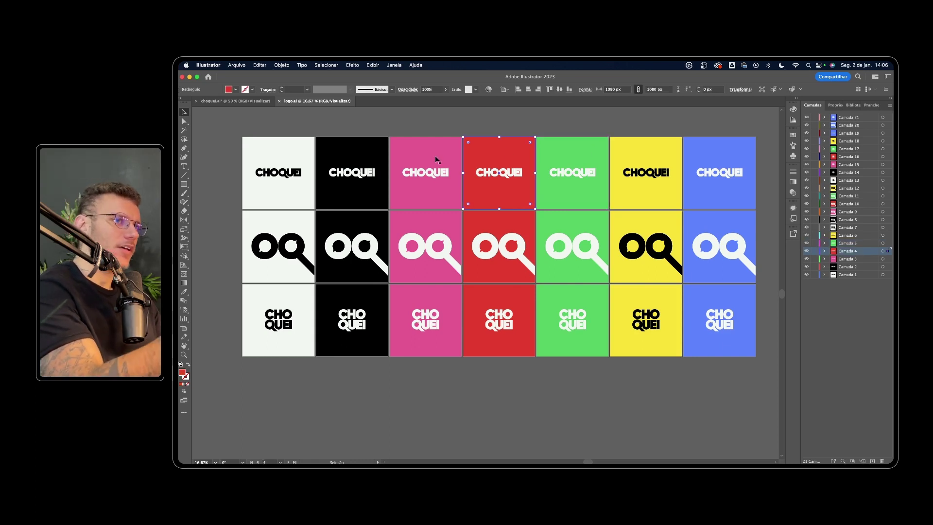
pyautogui.click(435, 155)
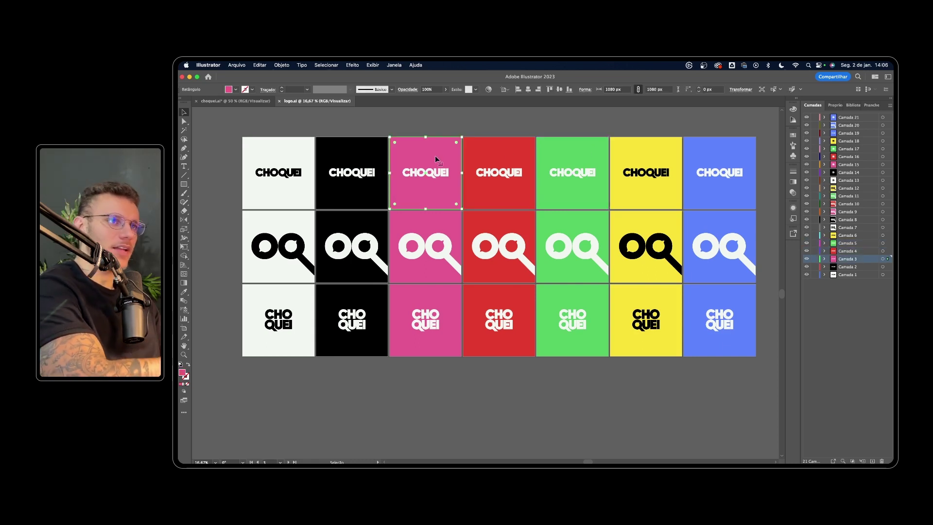
pyautogui.click(701, 151)
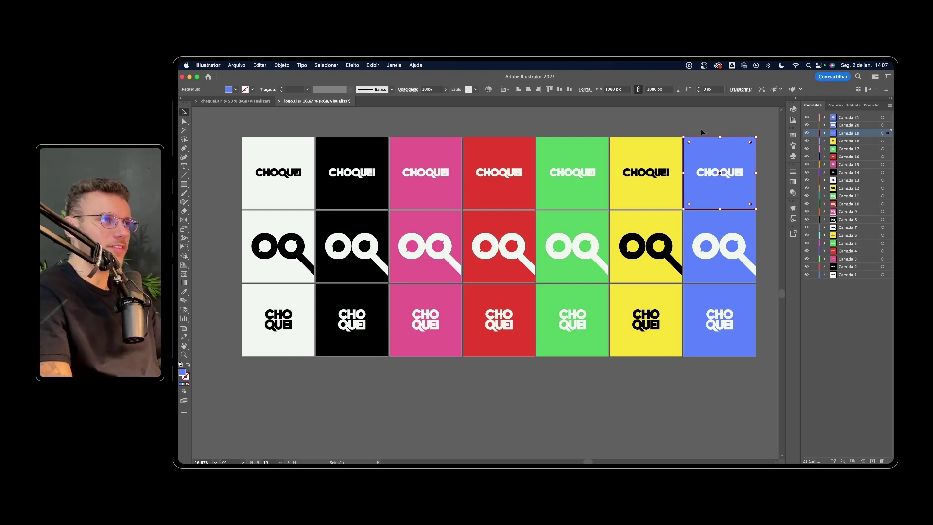
pyautogui.click(701, 130)
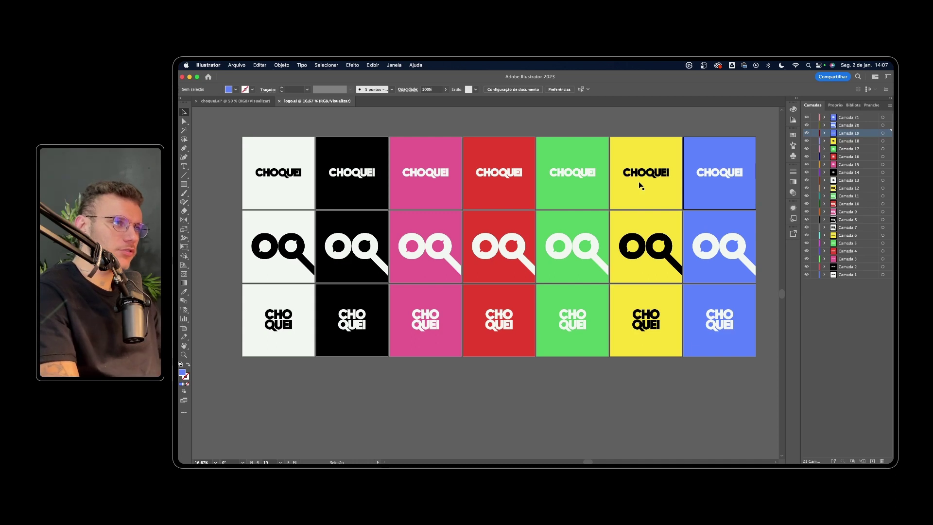
pyautogui.scroll(-2, 638, 182)
pyautogui.scroll(2, 553, 143)
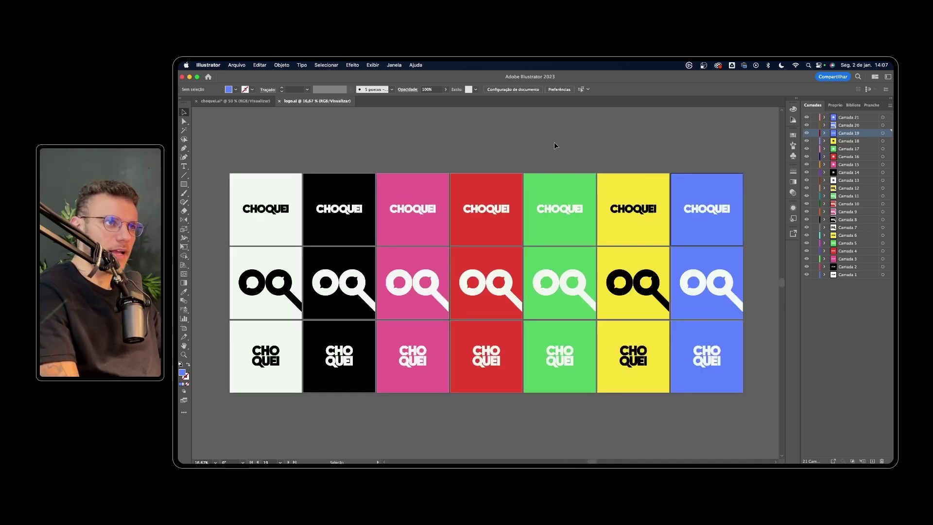